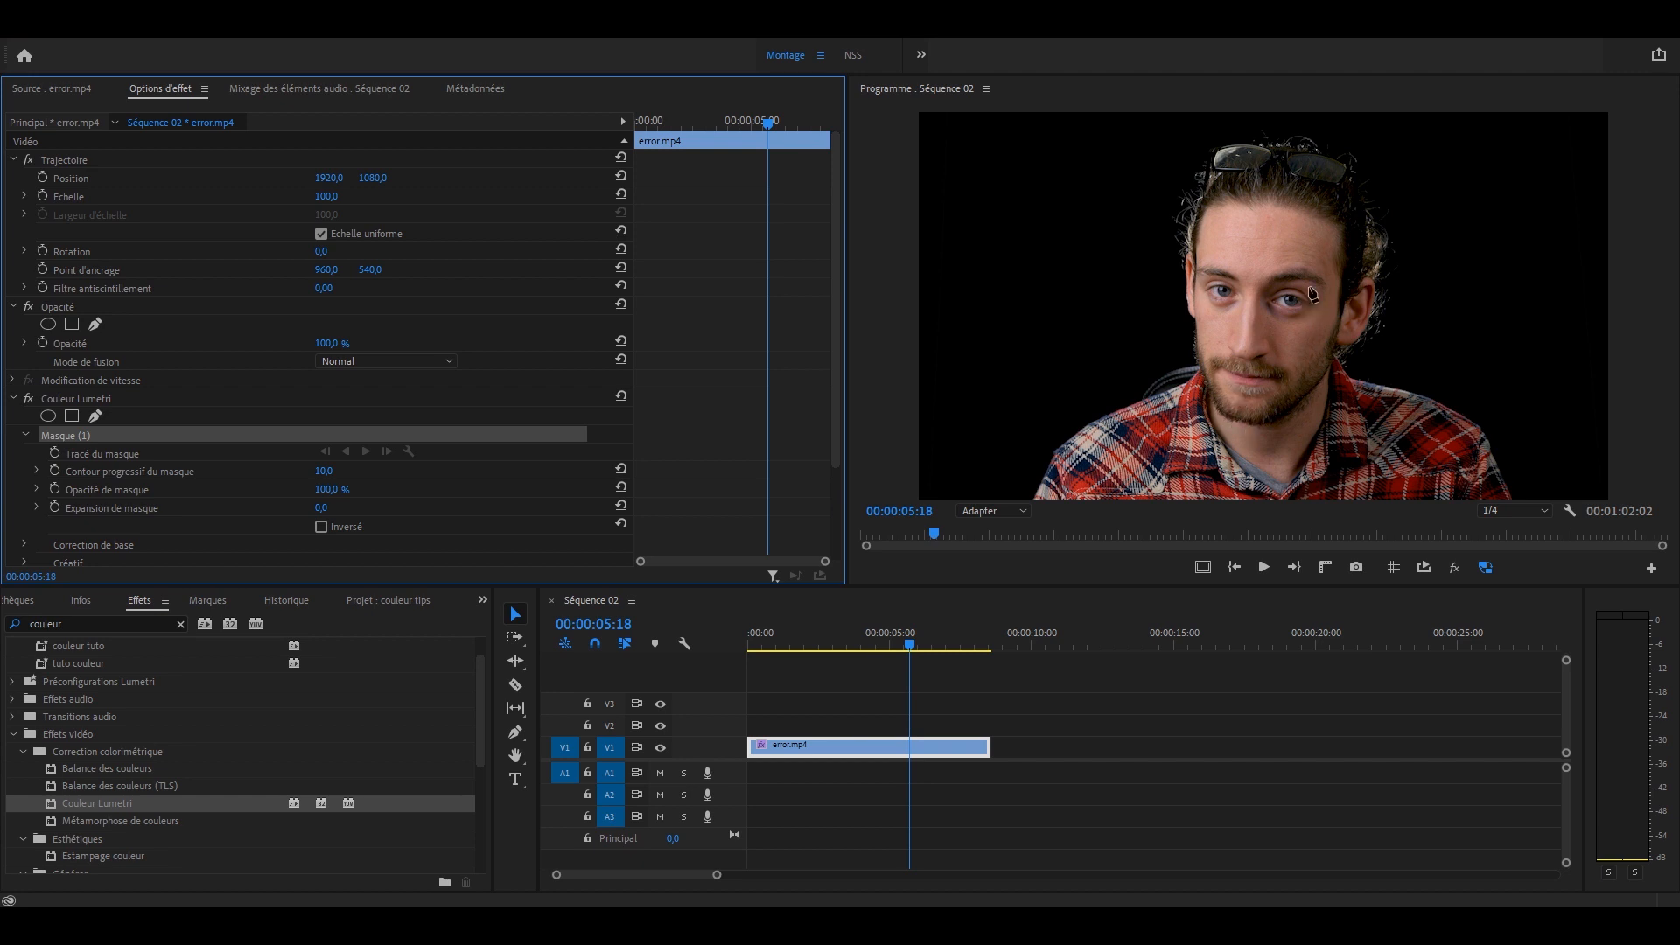
Draw a curved Couleur Lumetri mask path from above the man's hair, down his face, to the lower edge of the frame.
click(1300, 115)
drag(1294, 186, 1309, 202)
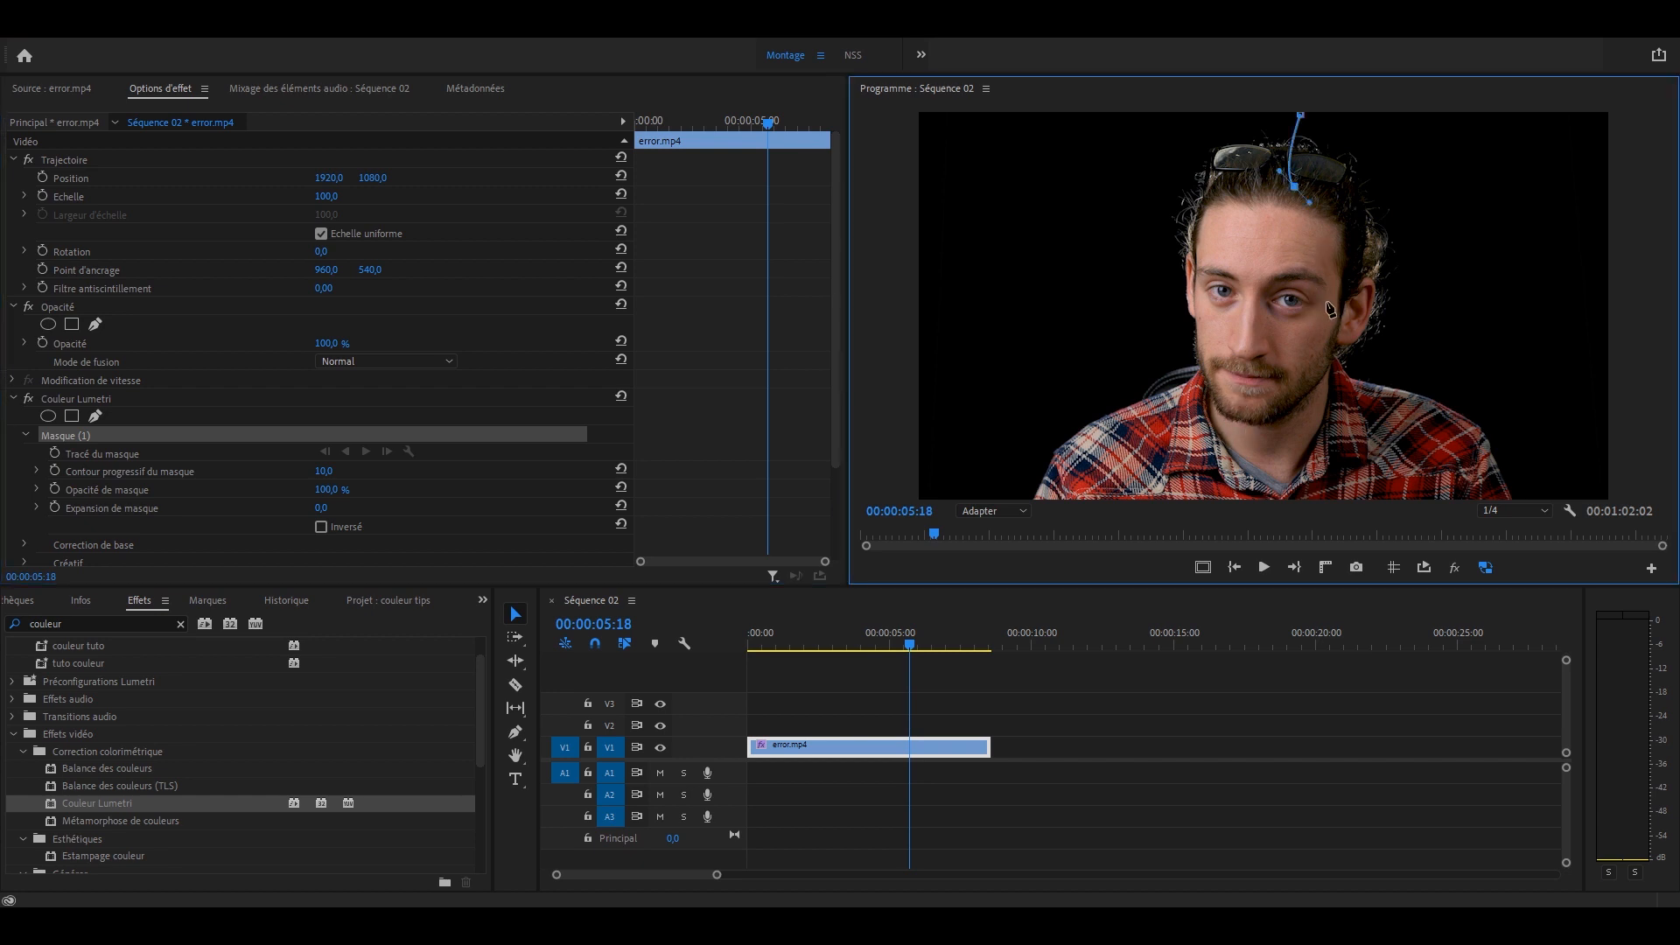
drag(1298, 371, 1282, 413)
drag(1443, 496, 1428, 586)
Reduce the preview to 10 % and close the mask around the side of the frame that holds the man's shaded cheek.
click(994, 511)
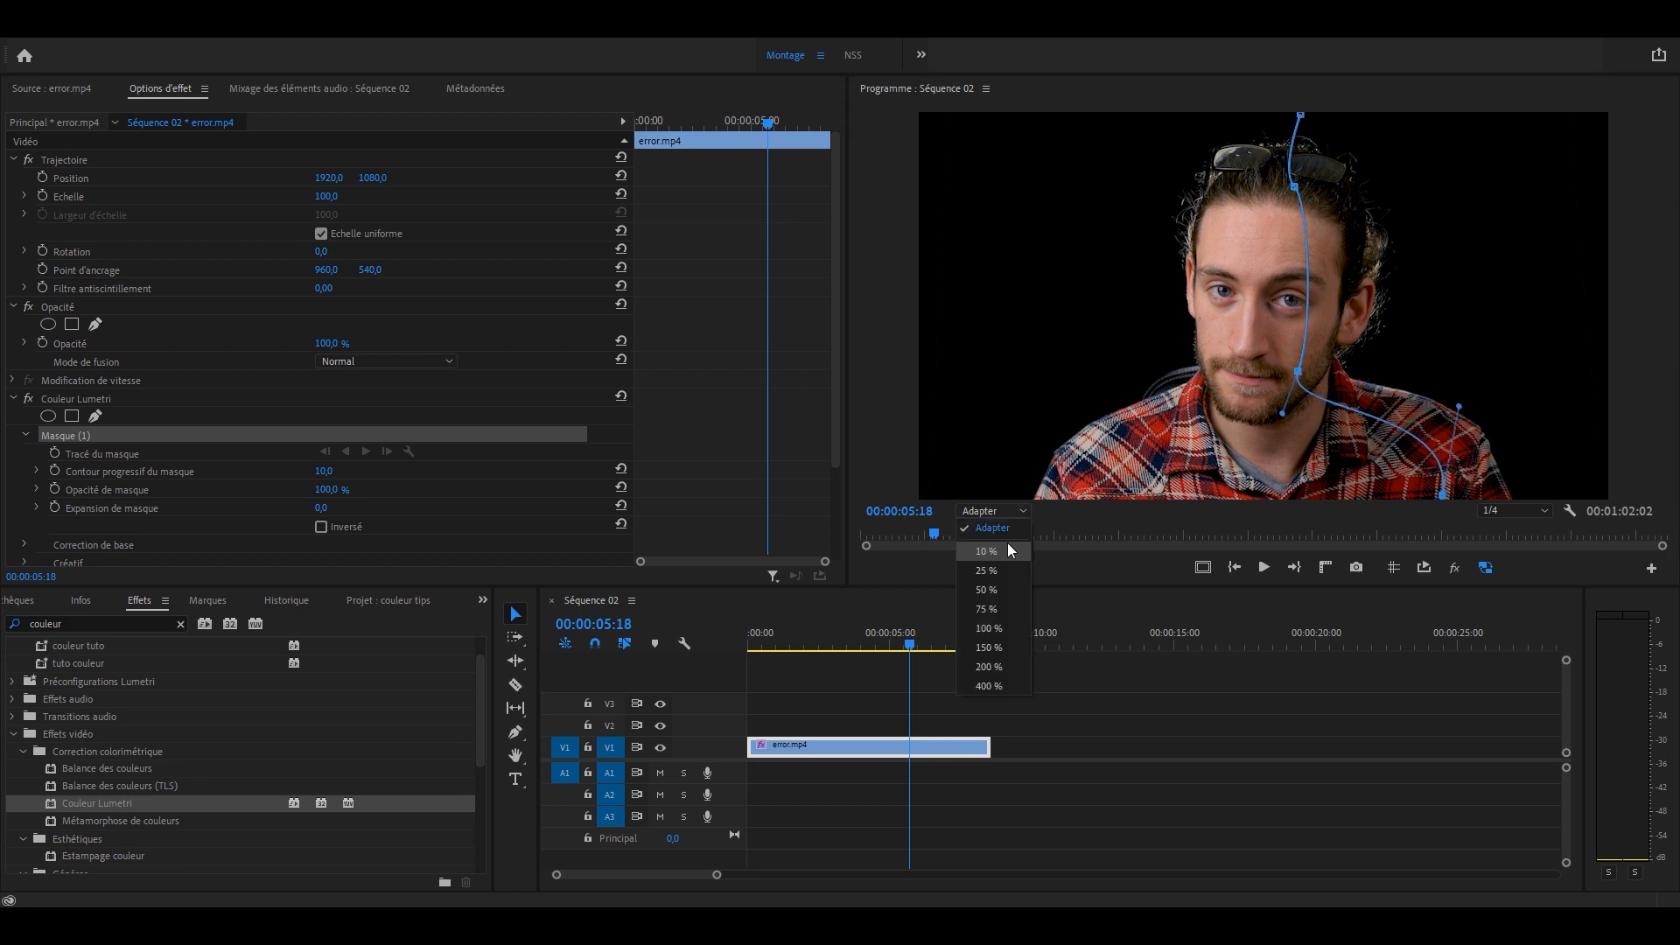
click(1007, 548)
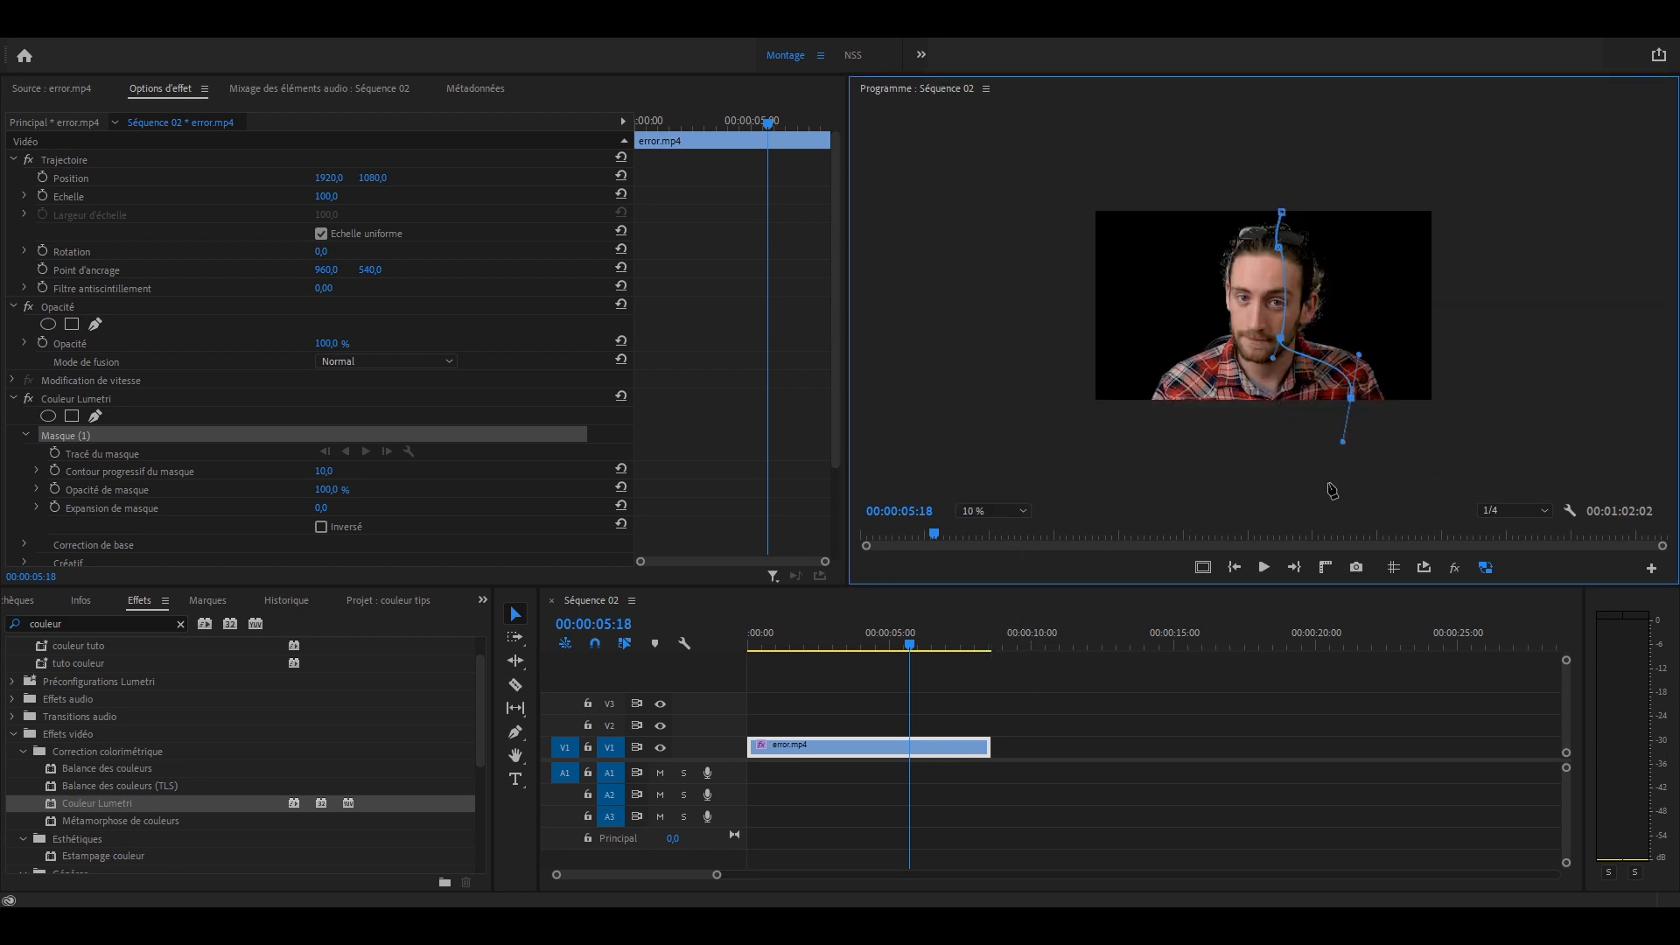
click(1336, 486)
click(1609, 478)
click(1608, 138)
click(1295, 147)
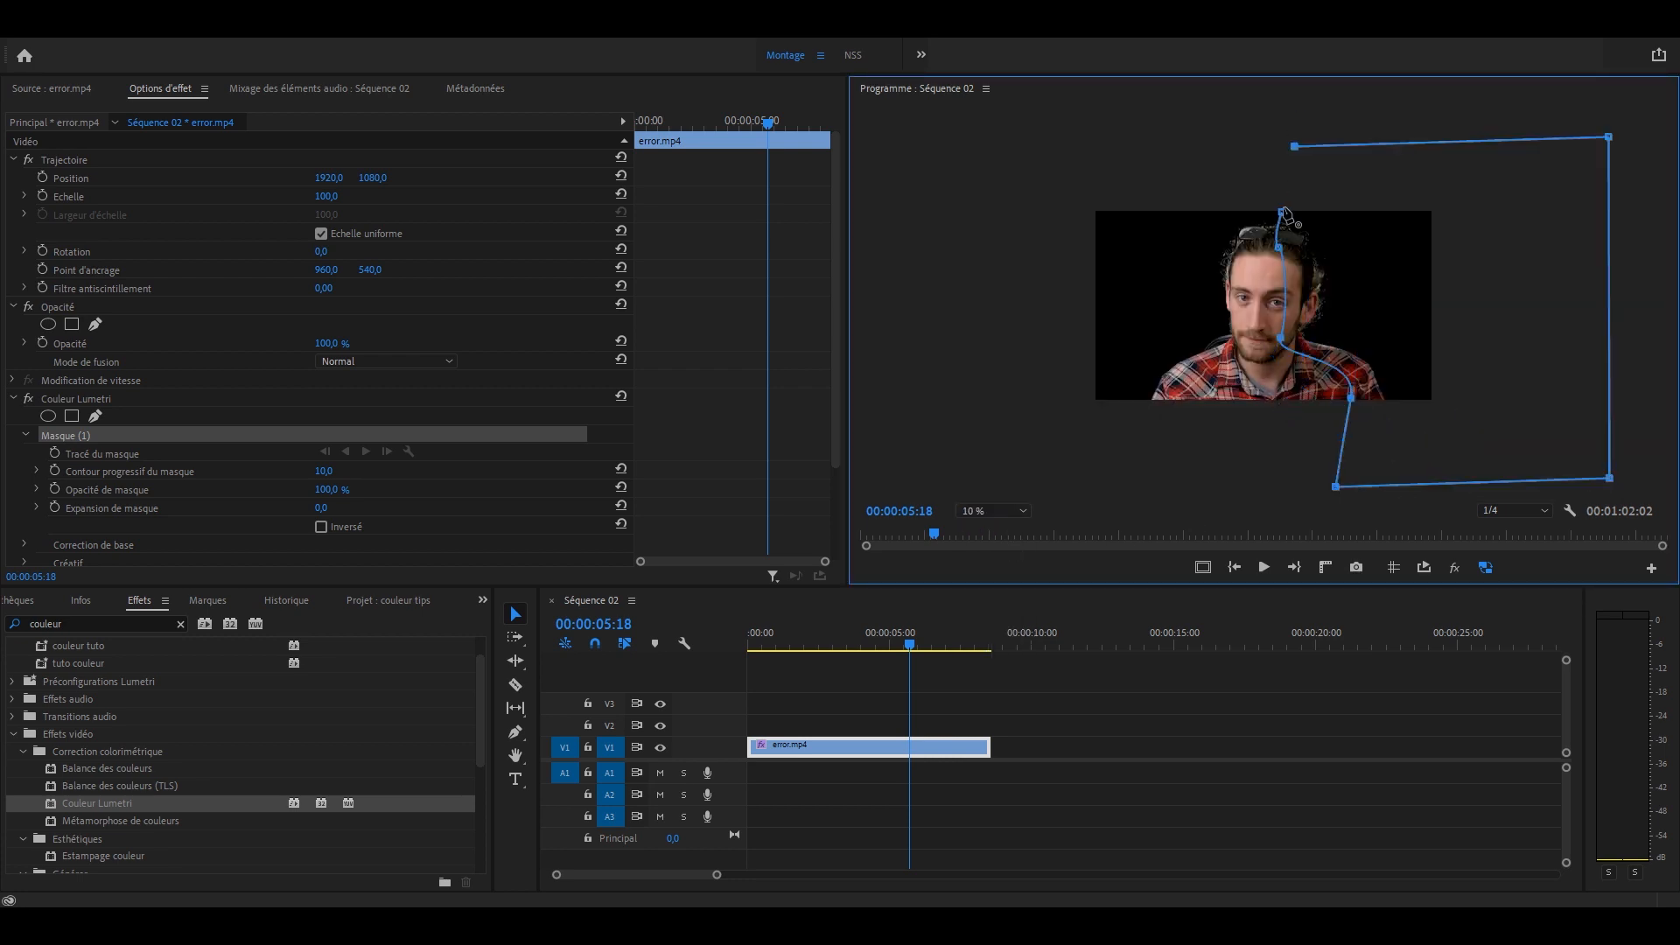
click(1282, 211)
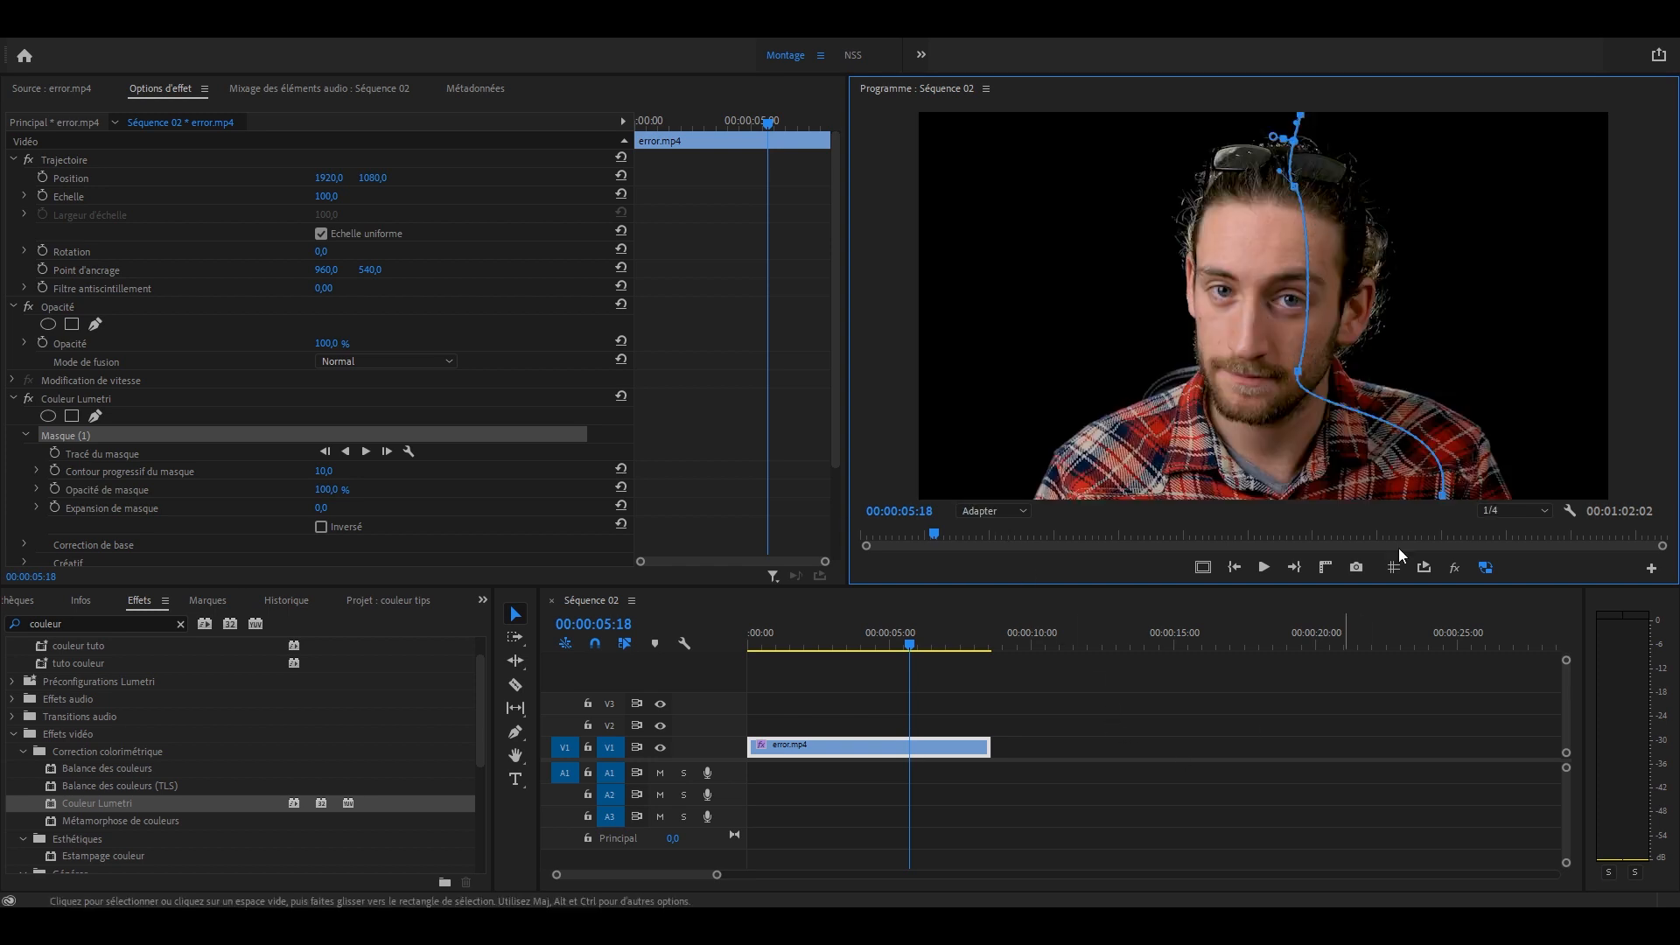
Set the mask's Contour progressif to 400.
click(339, 466)
text(400)
key(Return)
In the masked Lumetri basic correction, raise Température to 126 and set Exposition to 1.
scroll(338, 472, down, 4)
click(26, 421)
scroll(305, 496, down, 1)
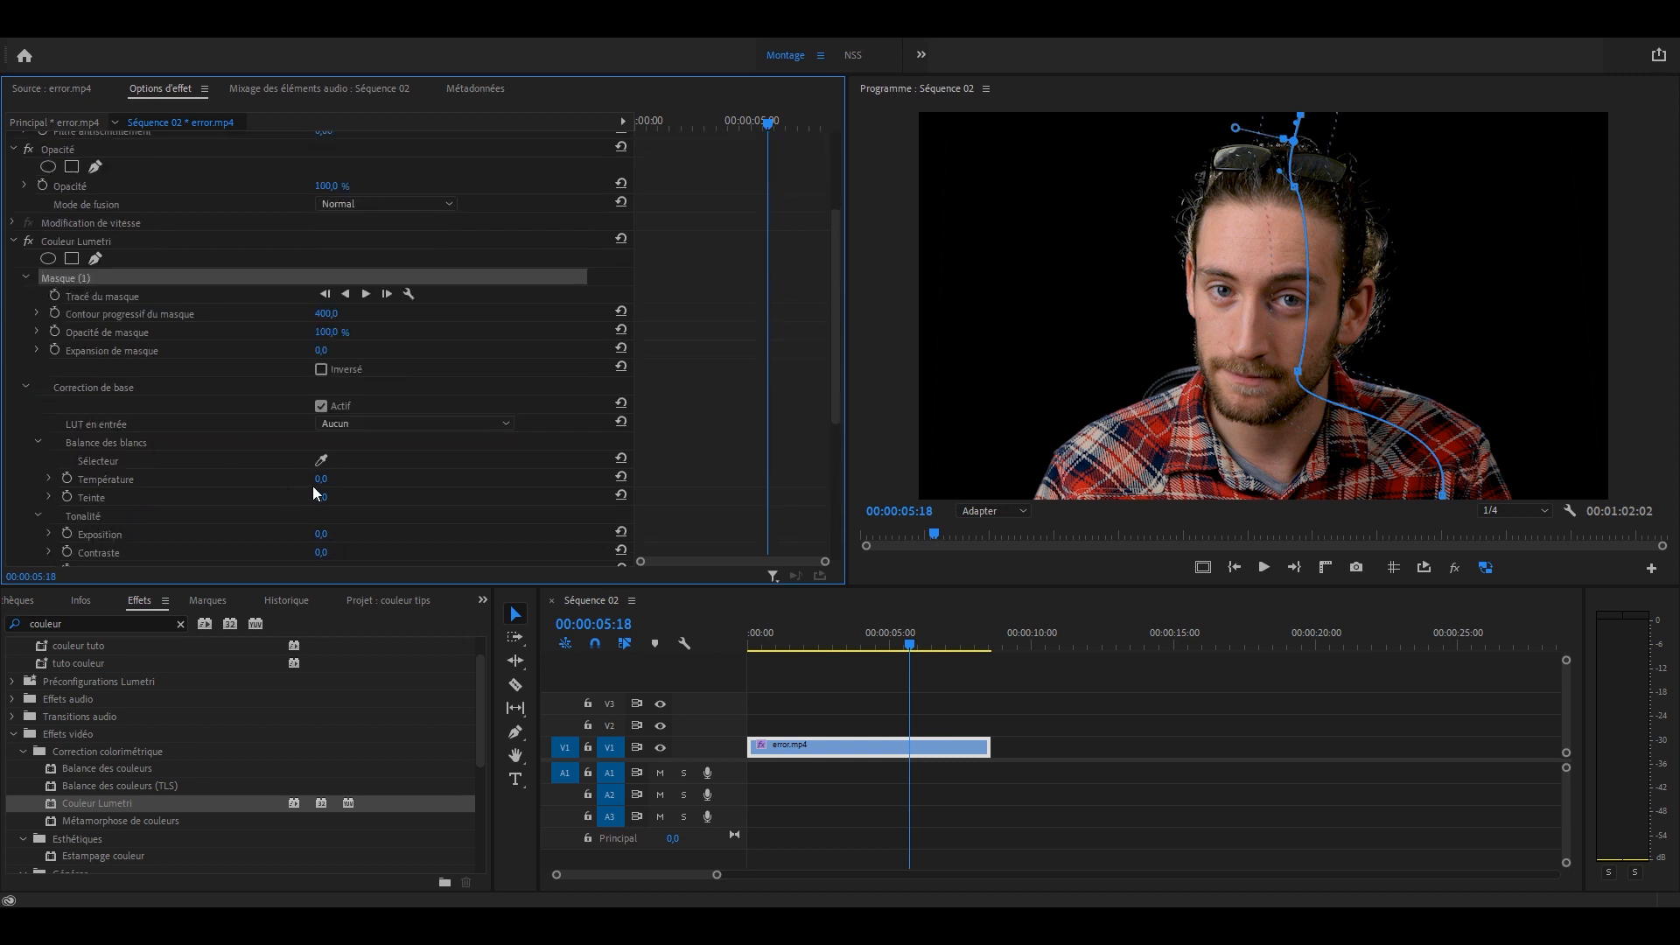
drag(322, 478, 376, 479)
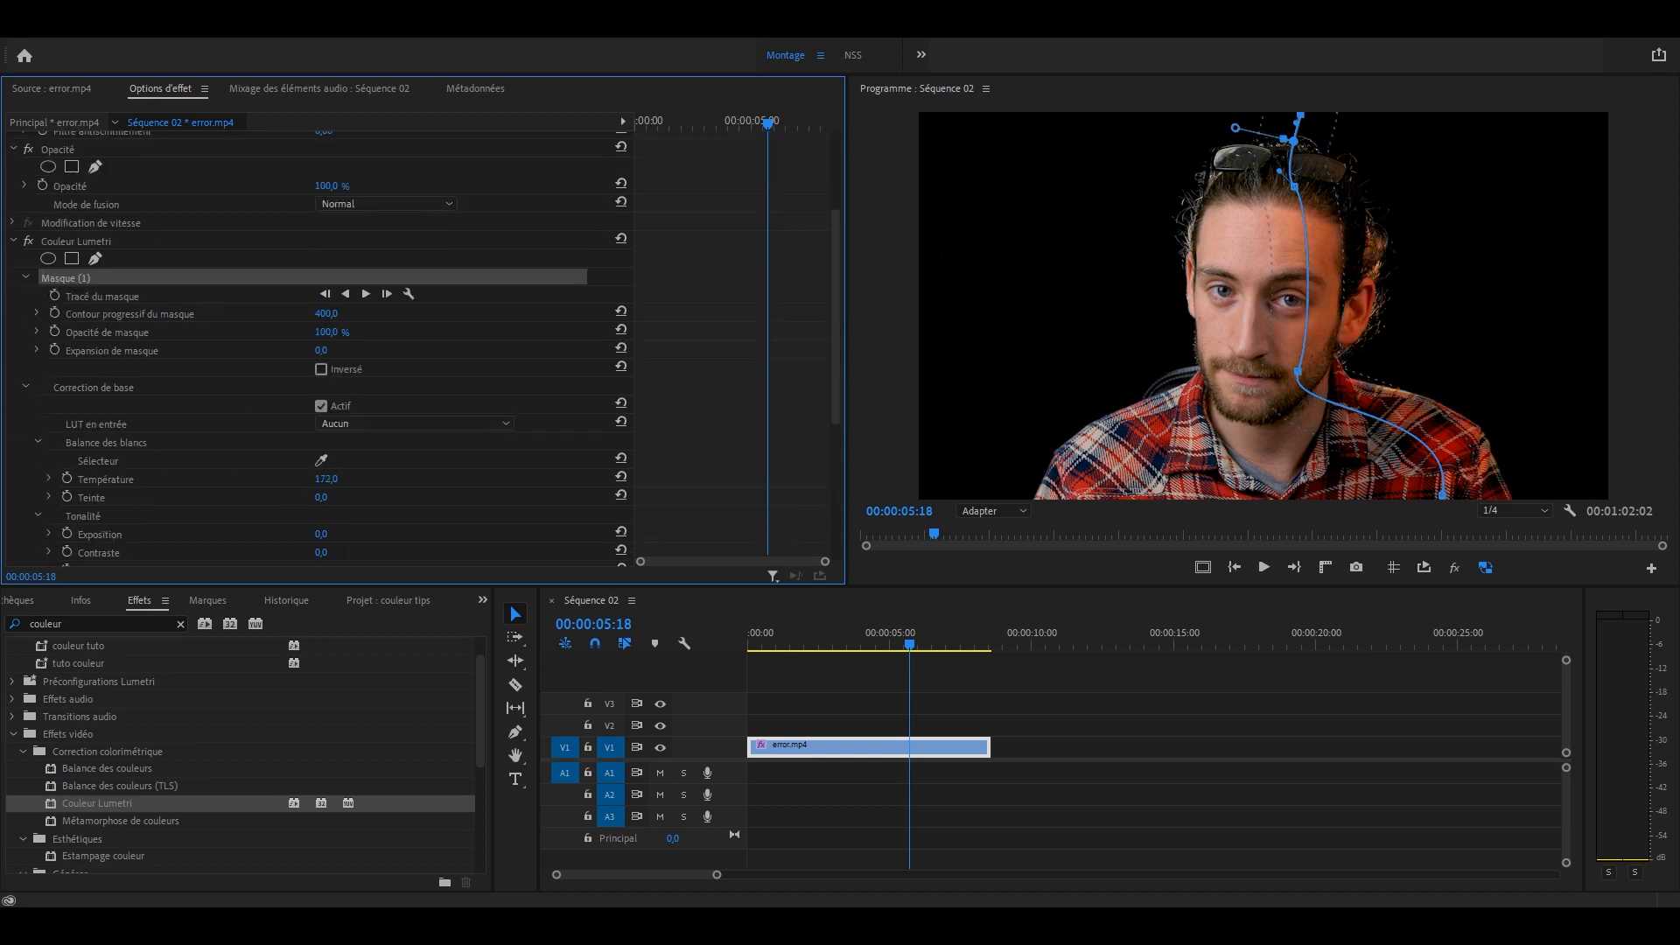
click(359, 529)
text(1)
key(Return)
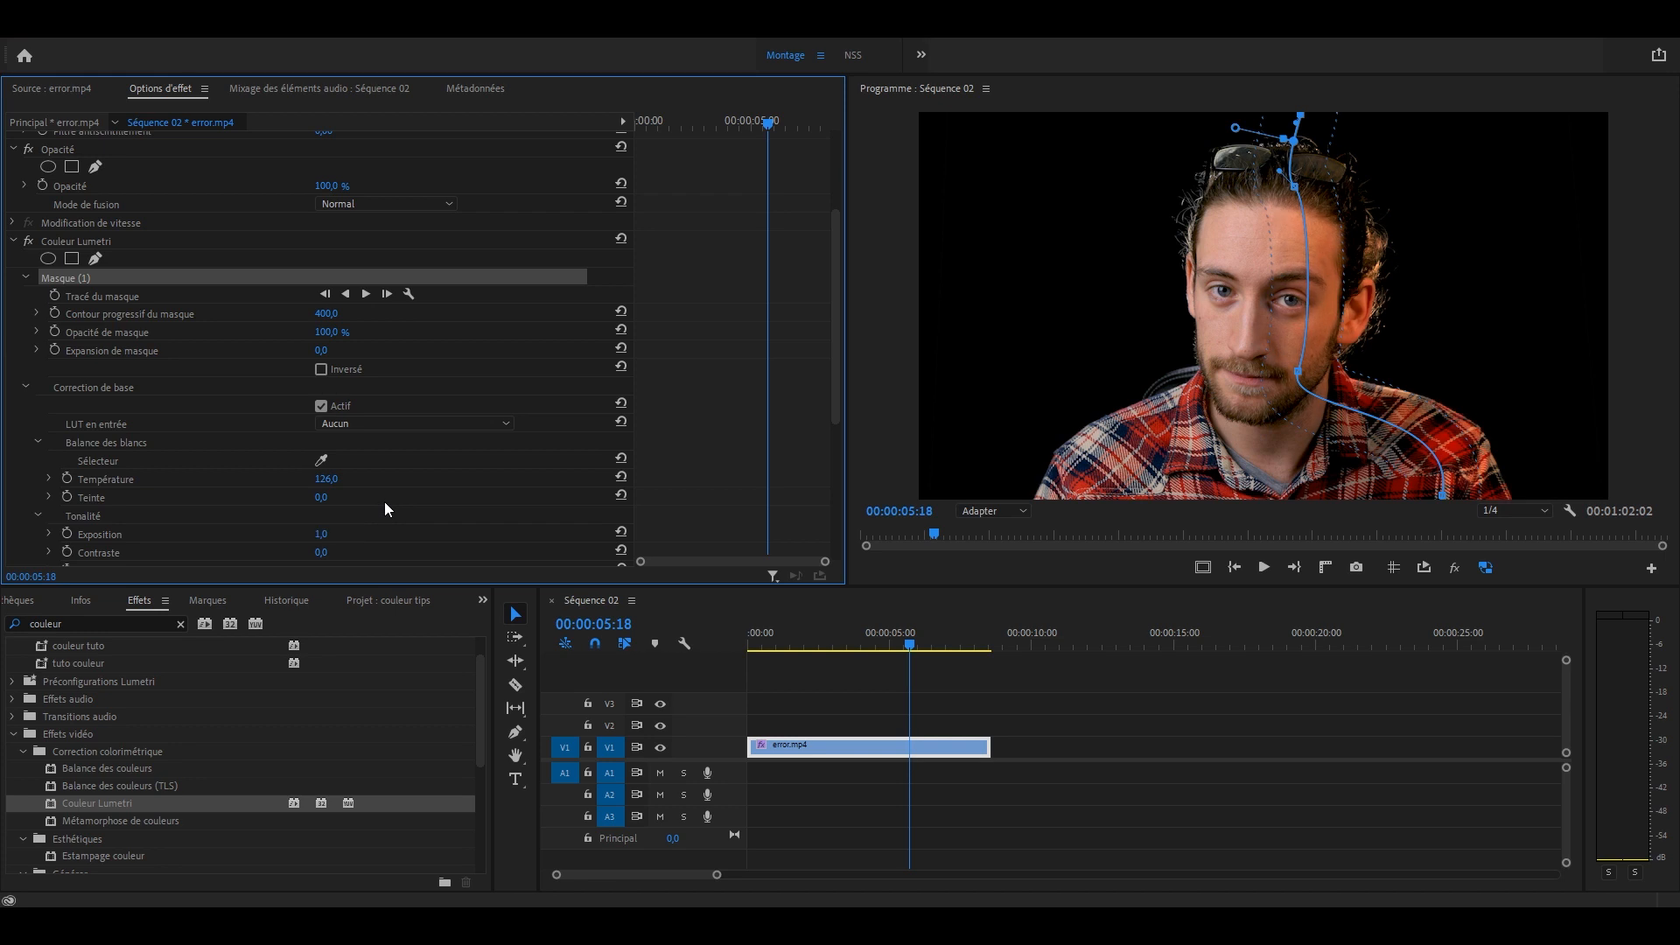
click(1164, 687)
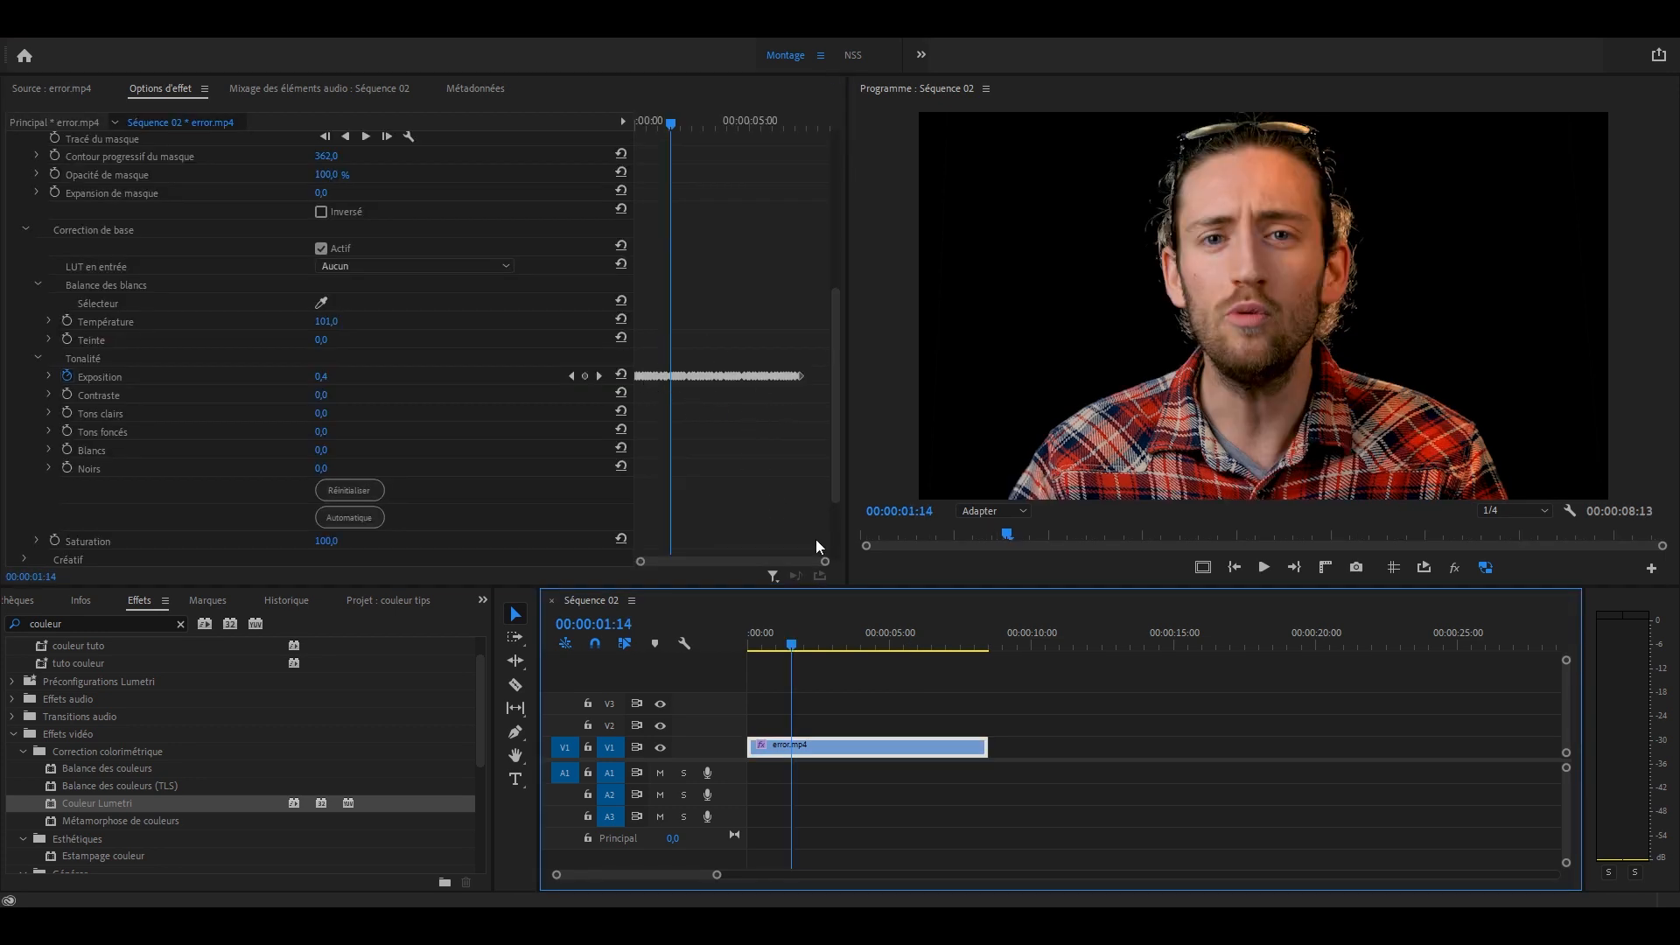
Examine the Exposition keyframes at the start of error.mp4 and play the clip back from the beginning.
drag(820, 562, 711, 562)
click(674, 120)
drag(674, 122, 621, 117)
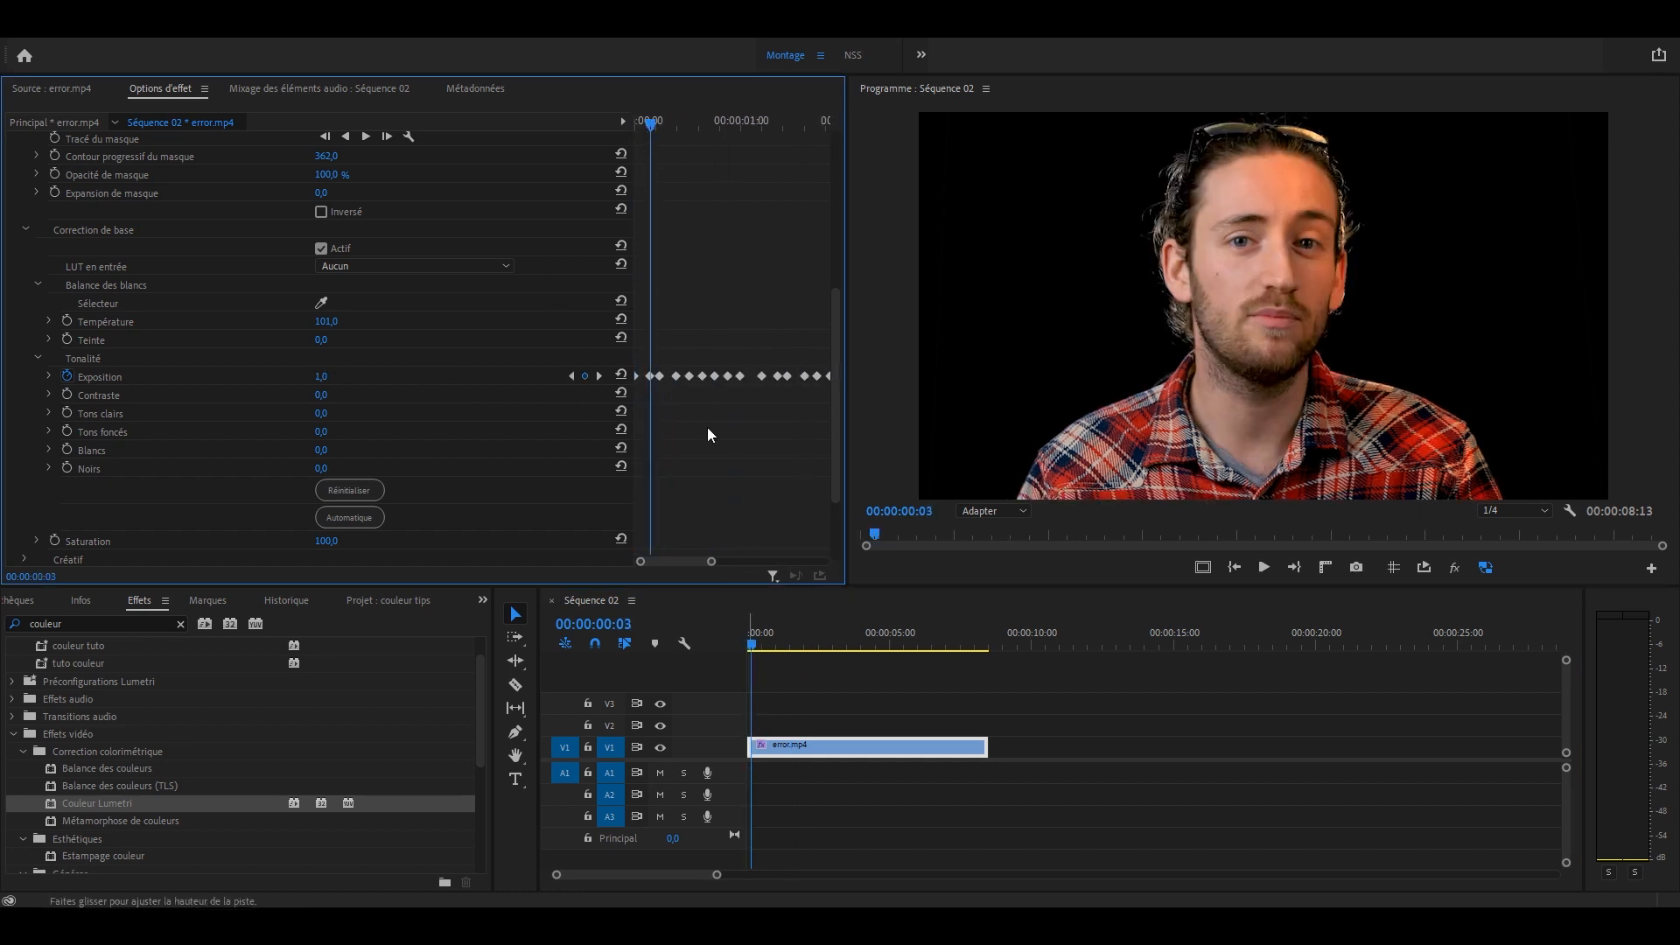
drag(712, 561, 813, 561)
click(748, 644)
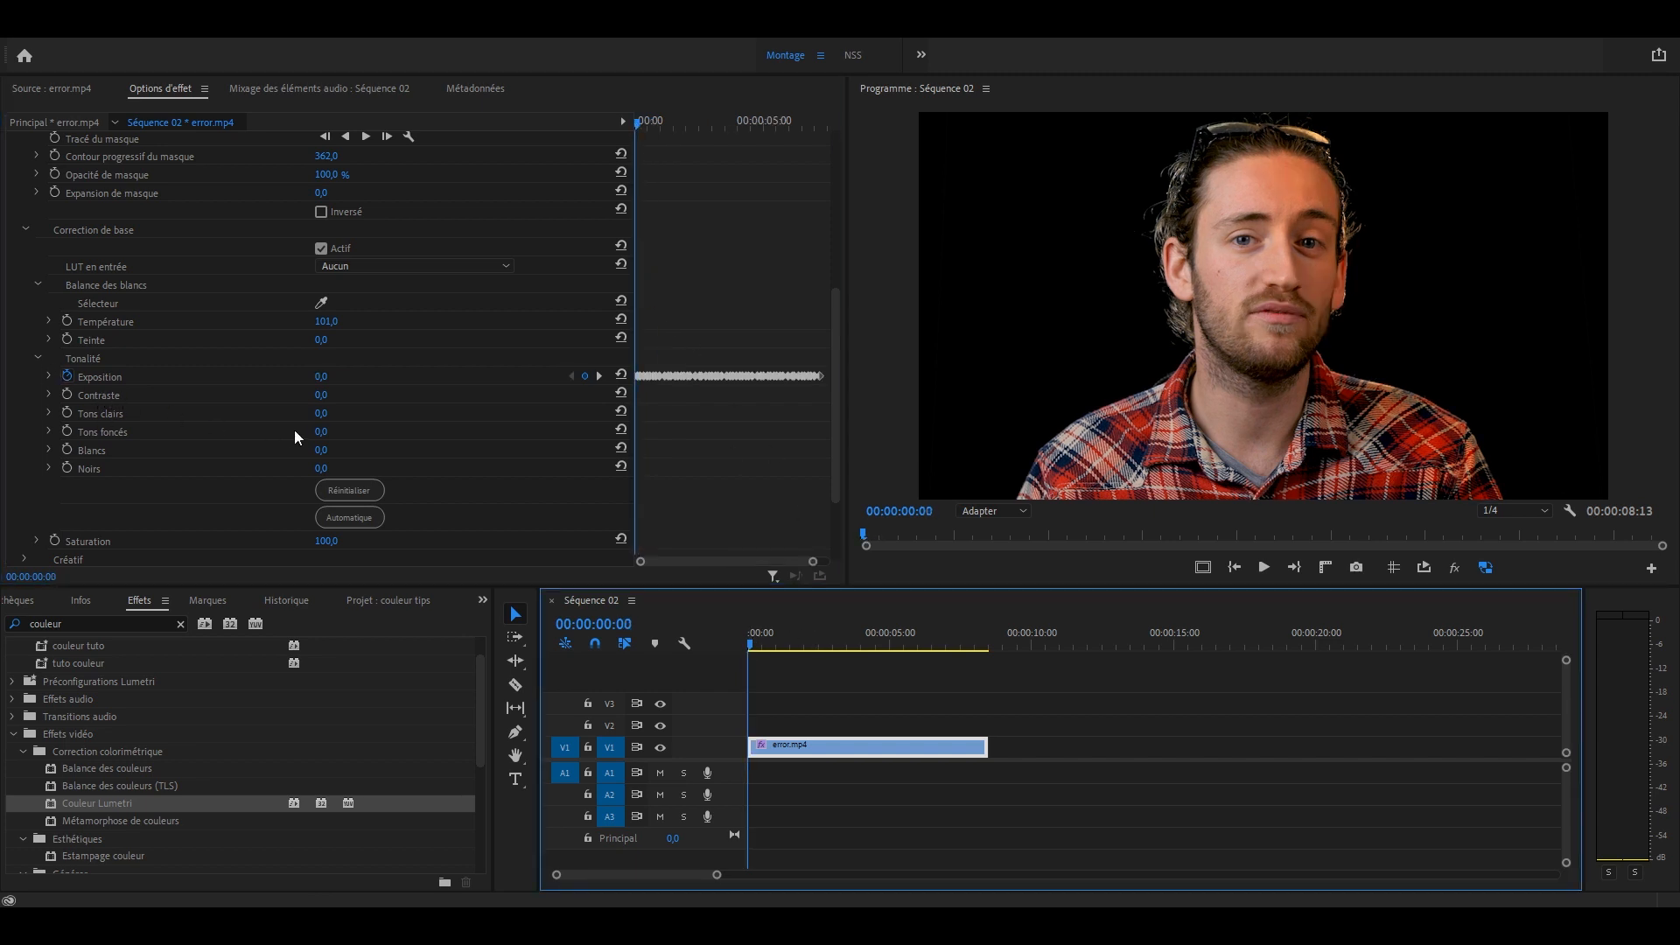
key(space)
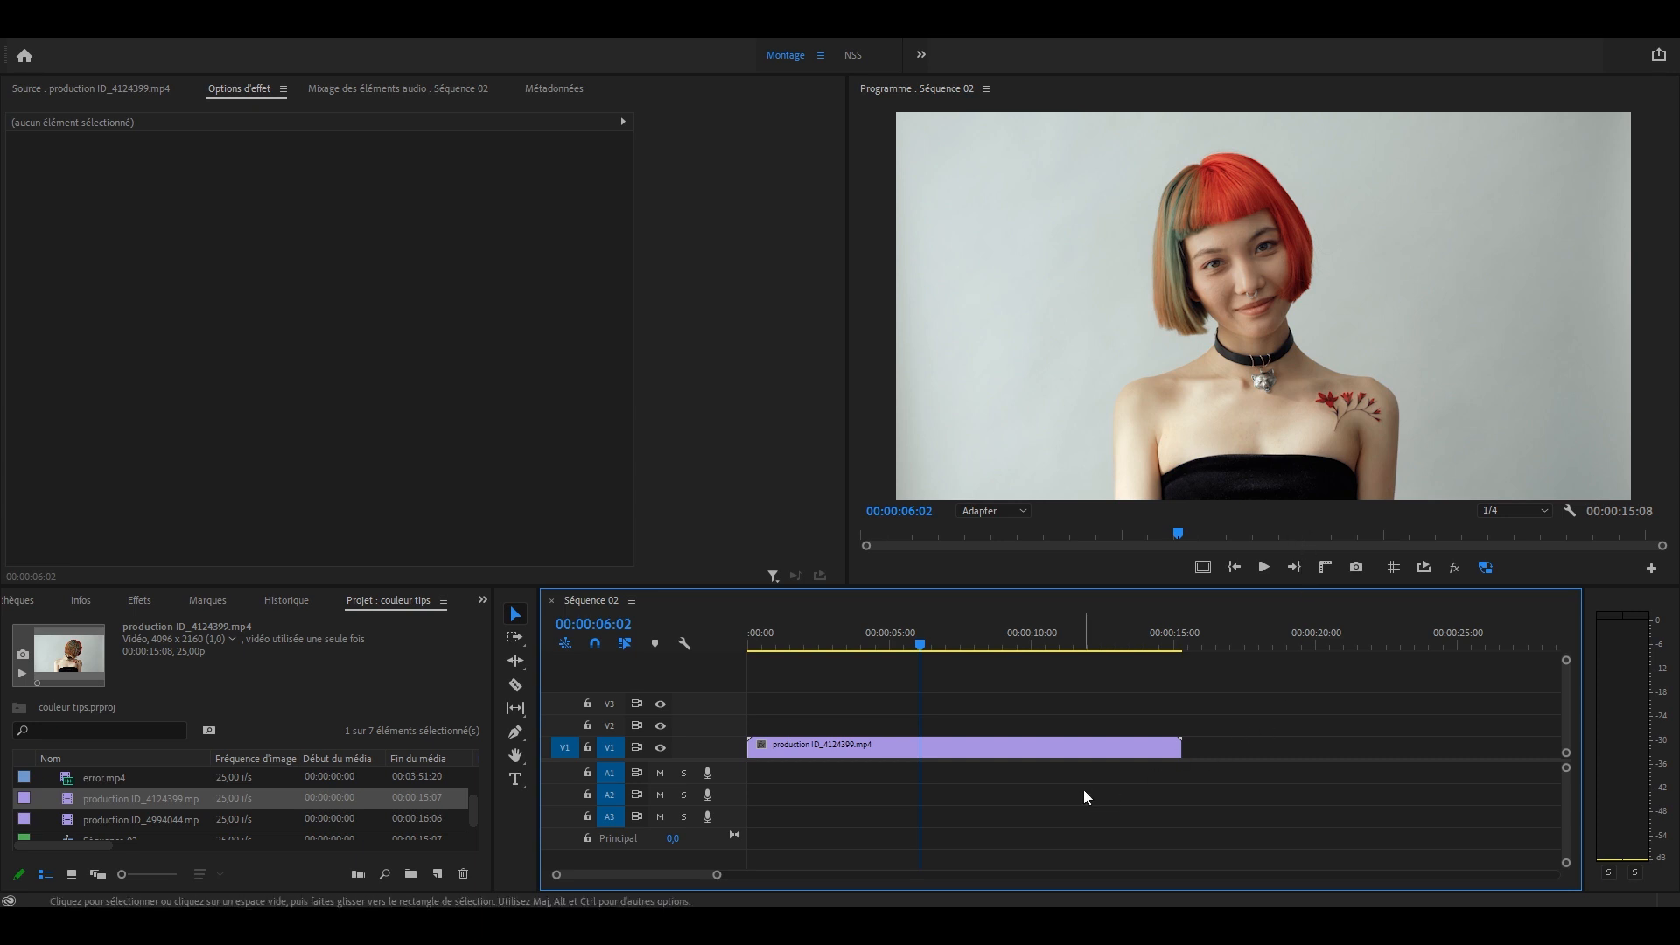
Find the Métamorphose de couleurs effect and apply it to the production ID_4124399.mp4 clip.
click(139, 601)
text(méta)
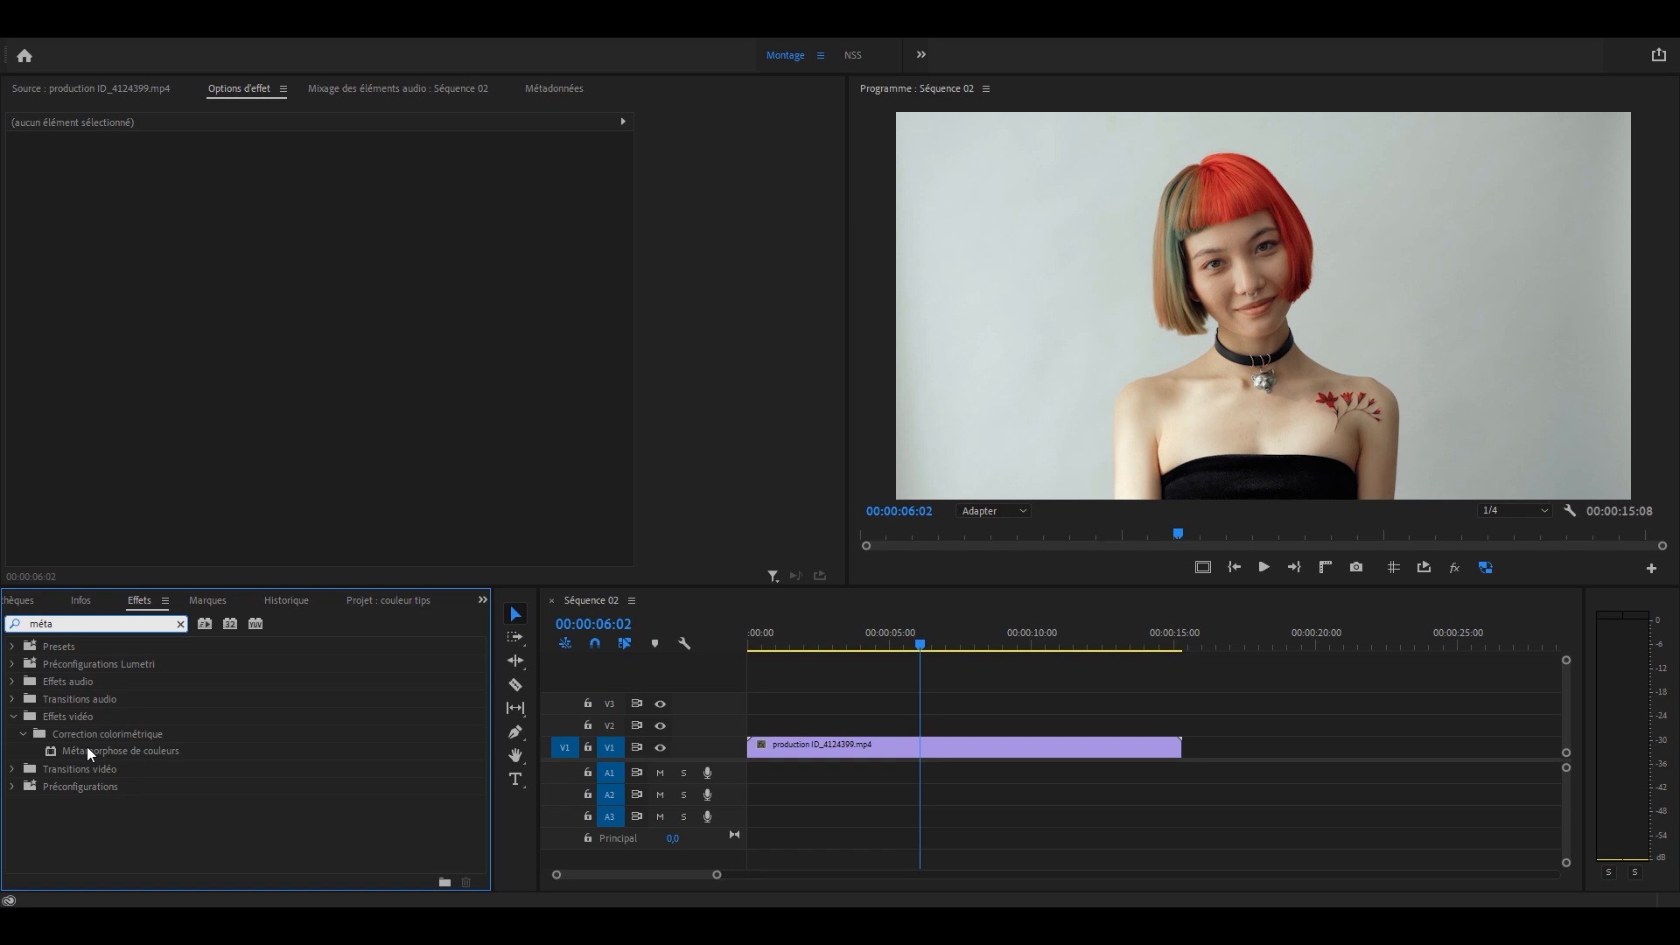
drag(89, 748, 871, 751)
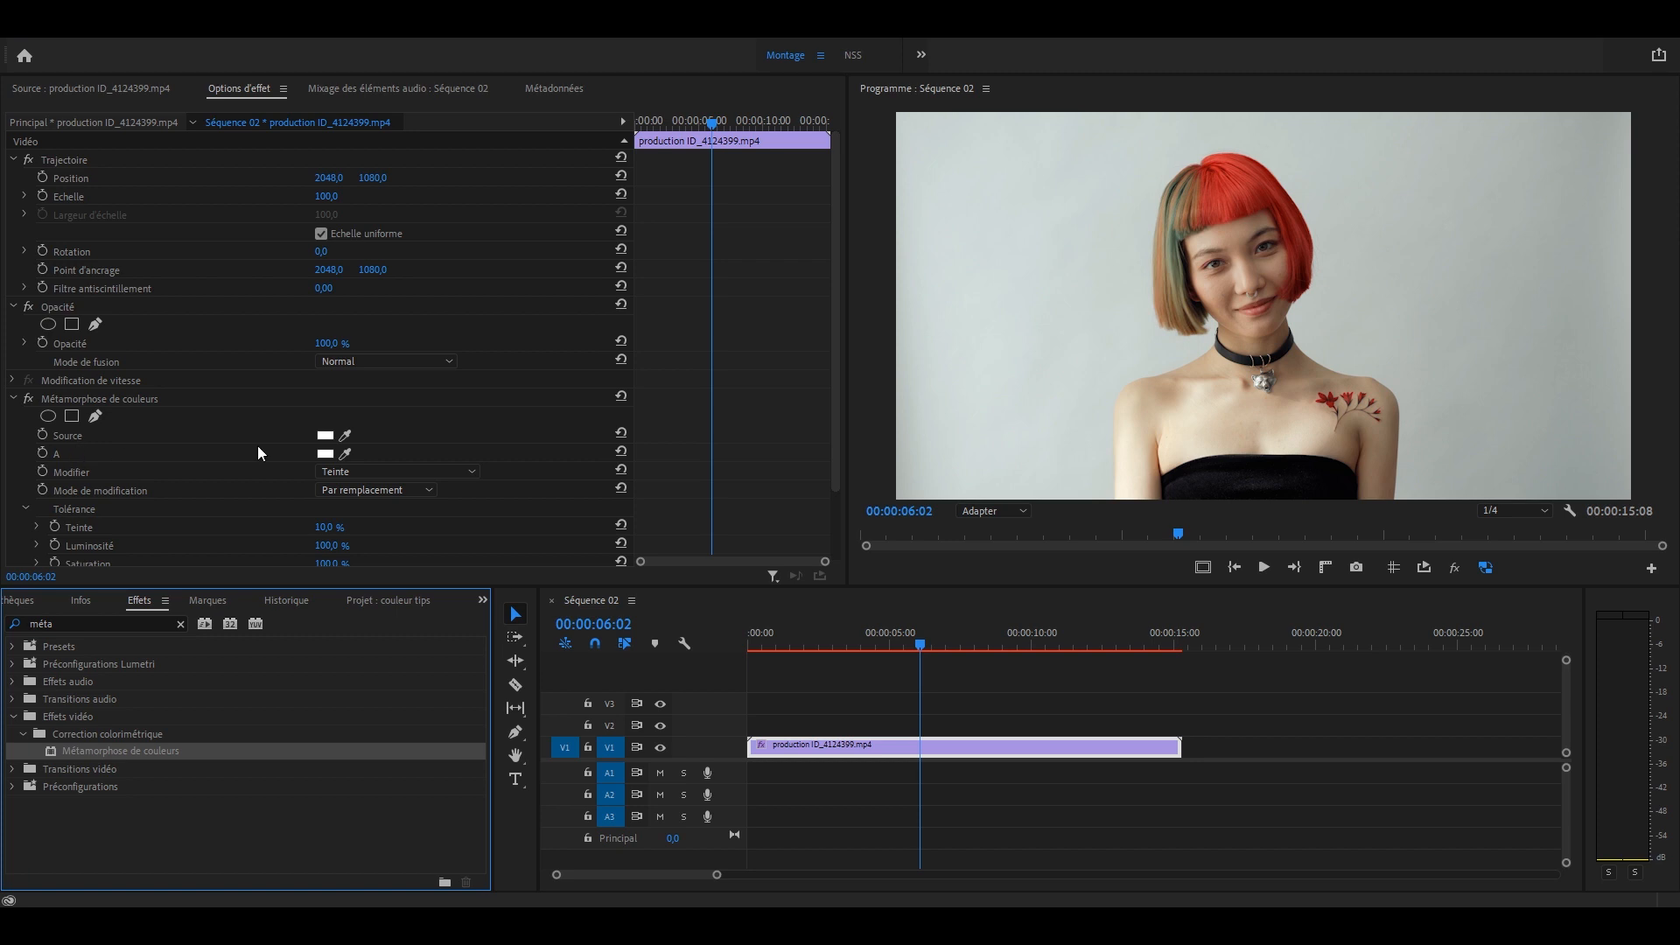
Sample the woman's red hair as the Source colour and set the replacement colour to bright blue.
click(345, 434)
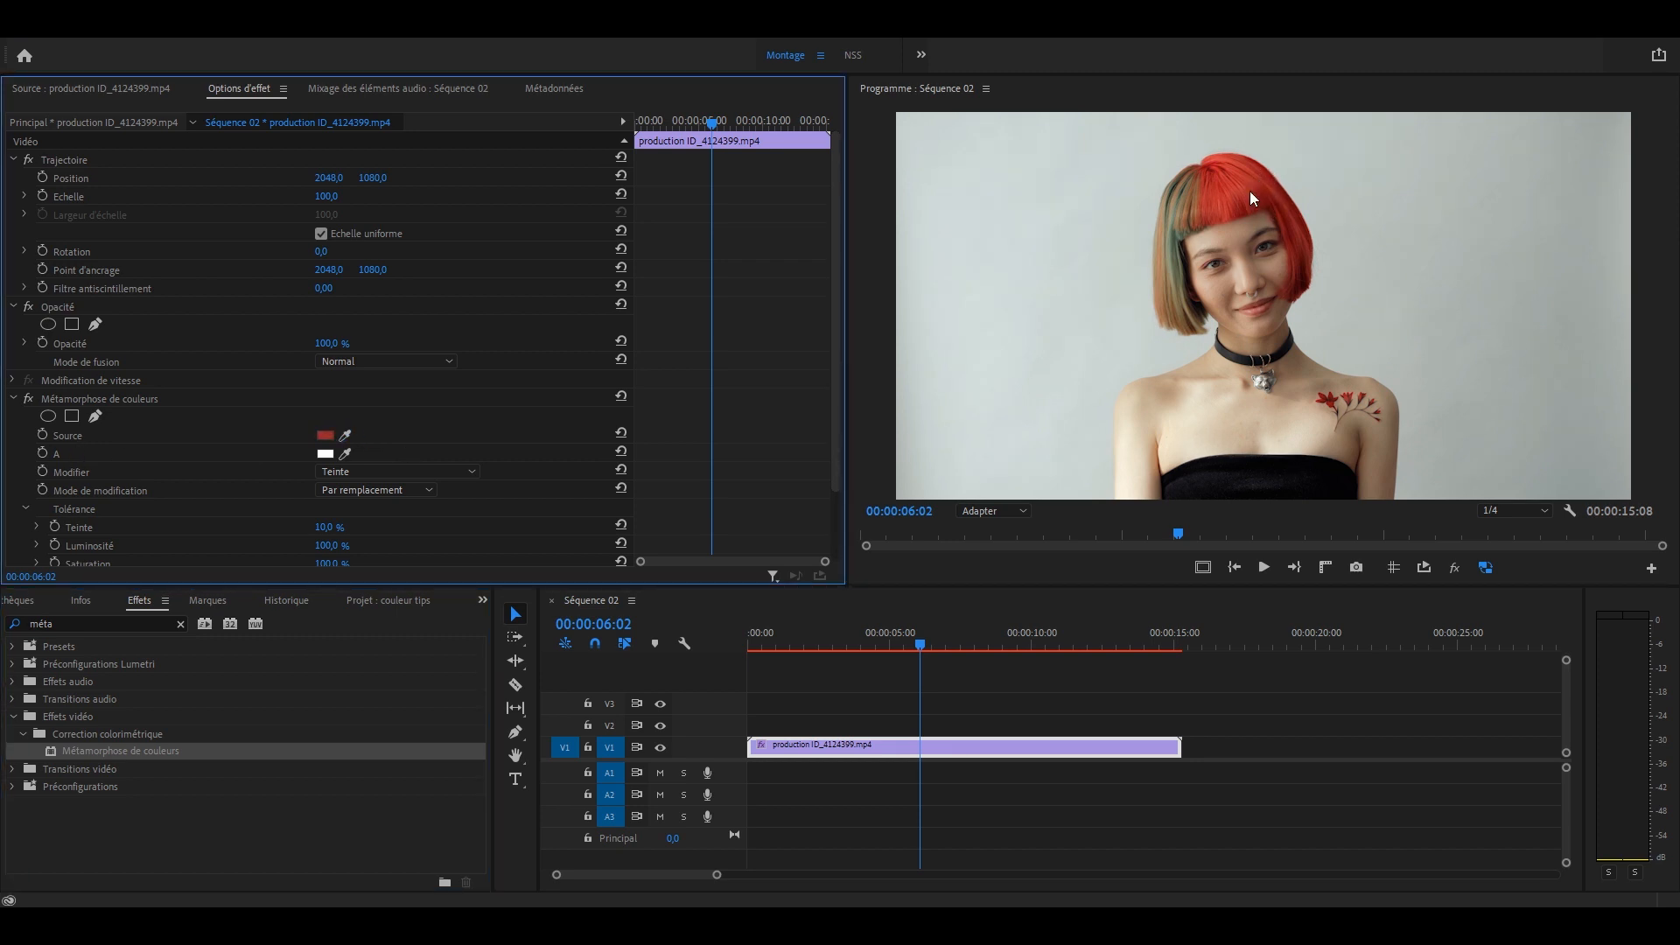
click(325, 453)
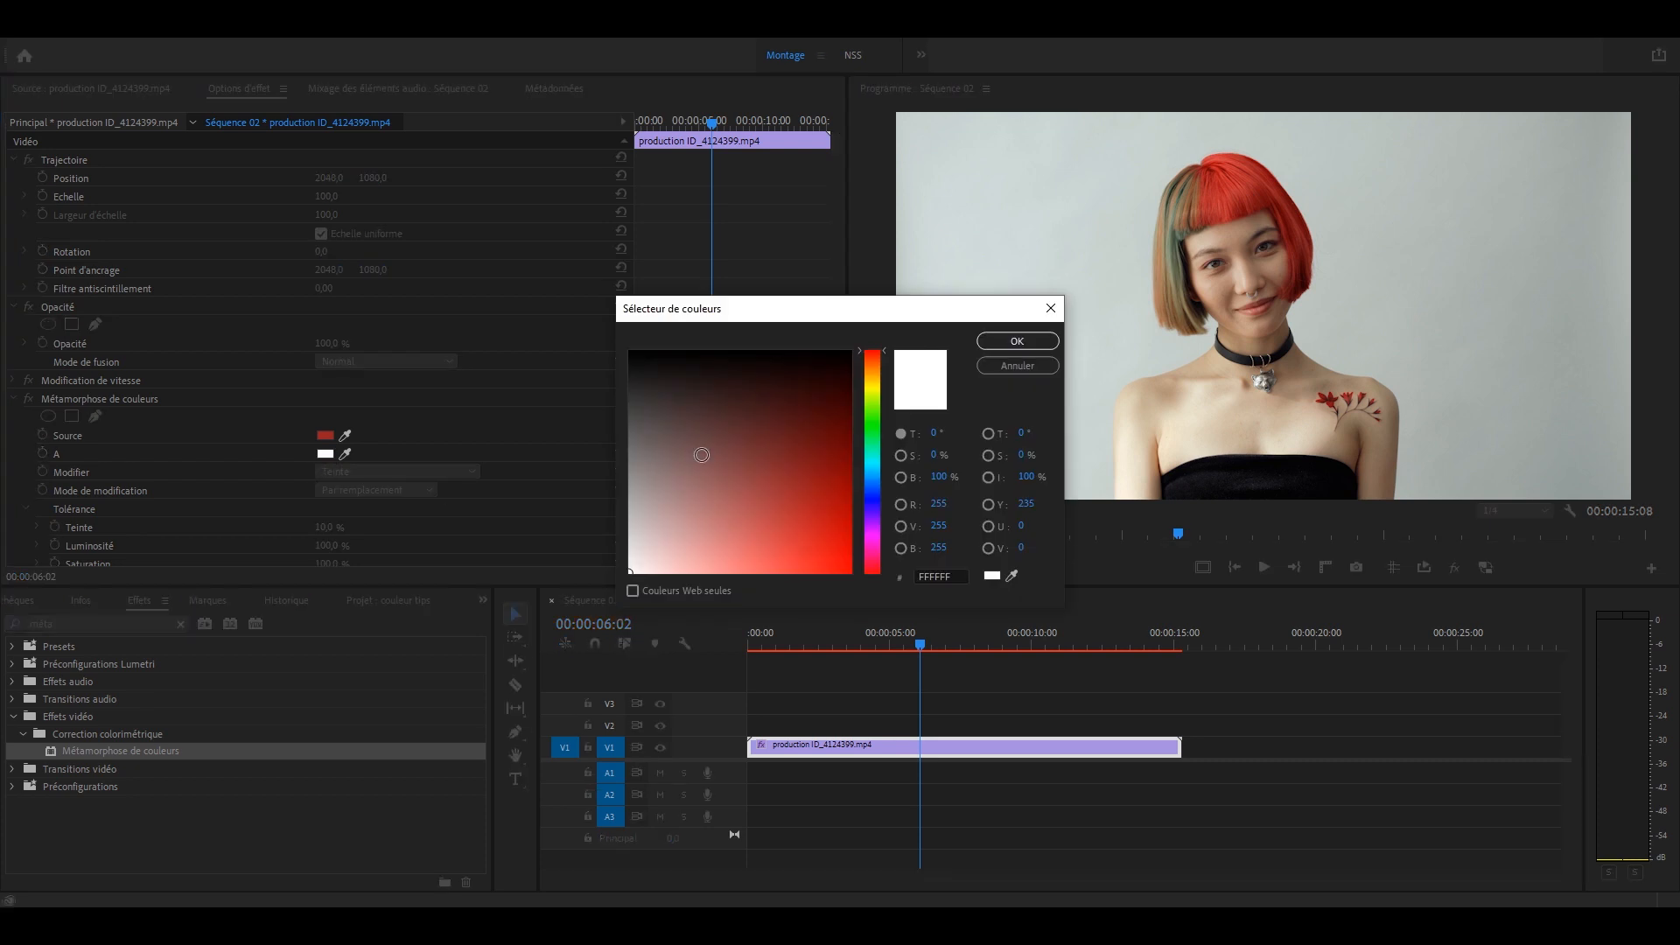
click(878, 470)
click(831, 573)
click(1017, 340)
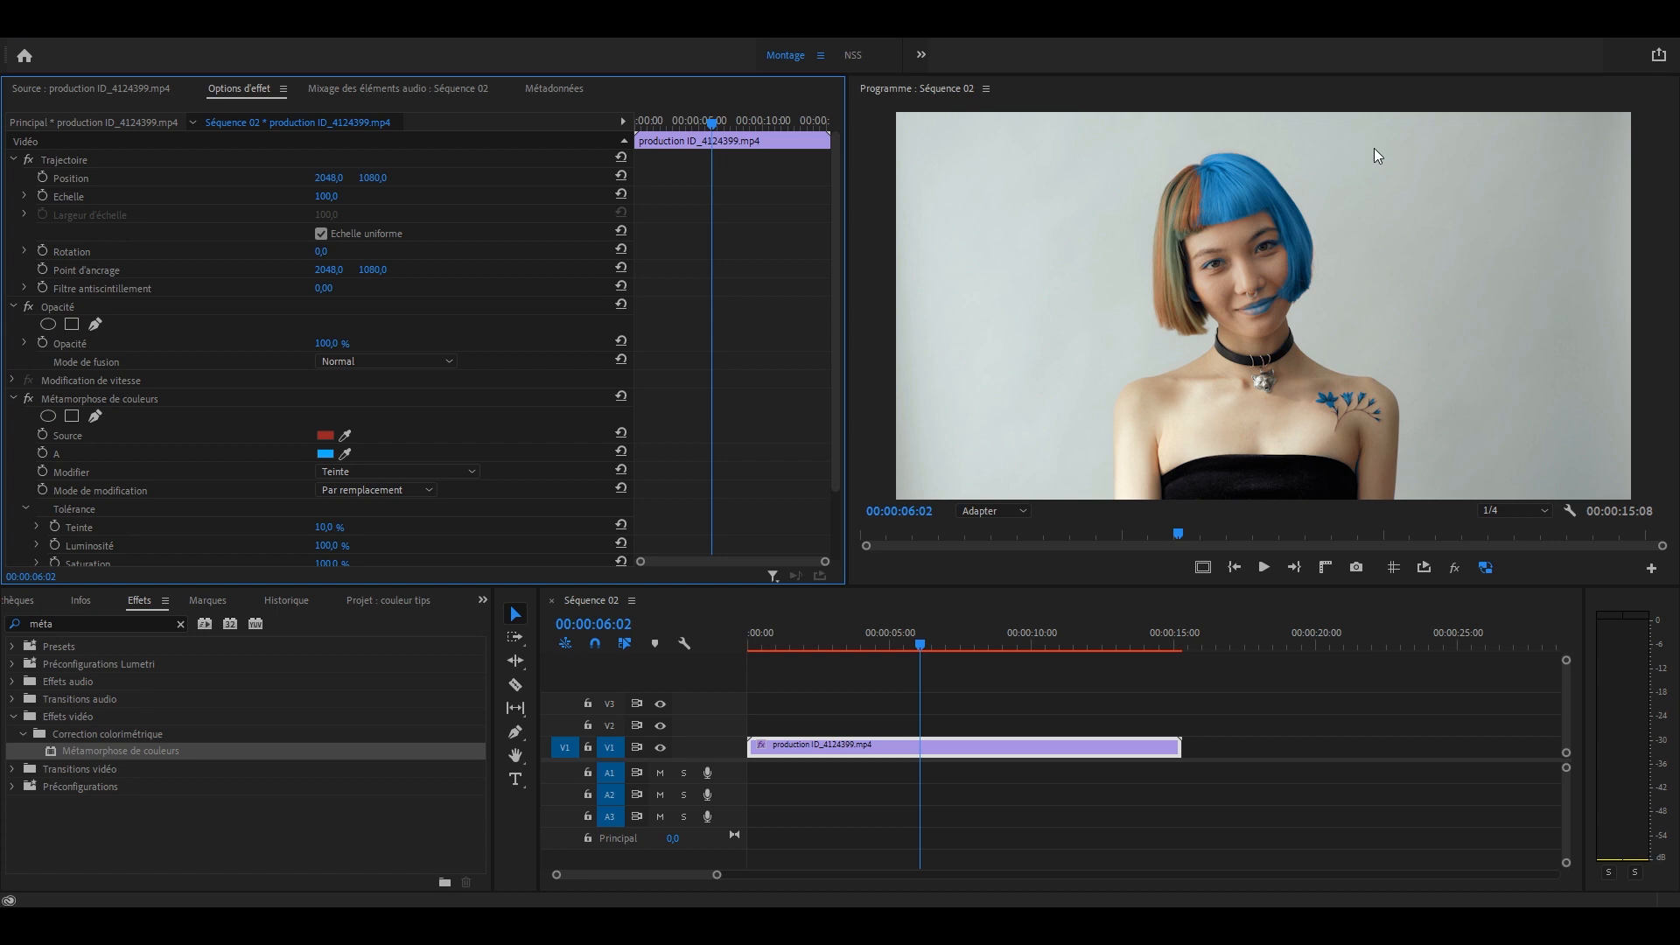
scroll(427, 458, down, 1)
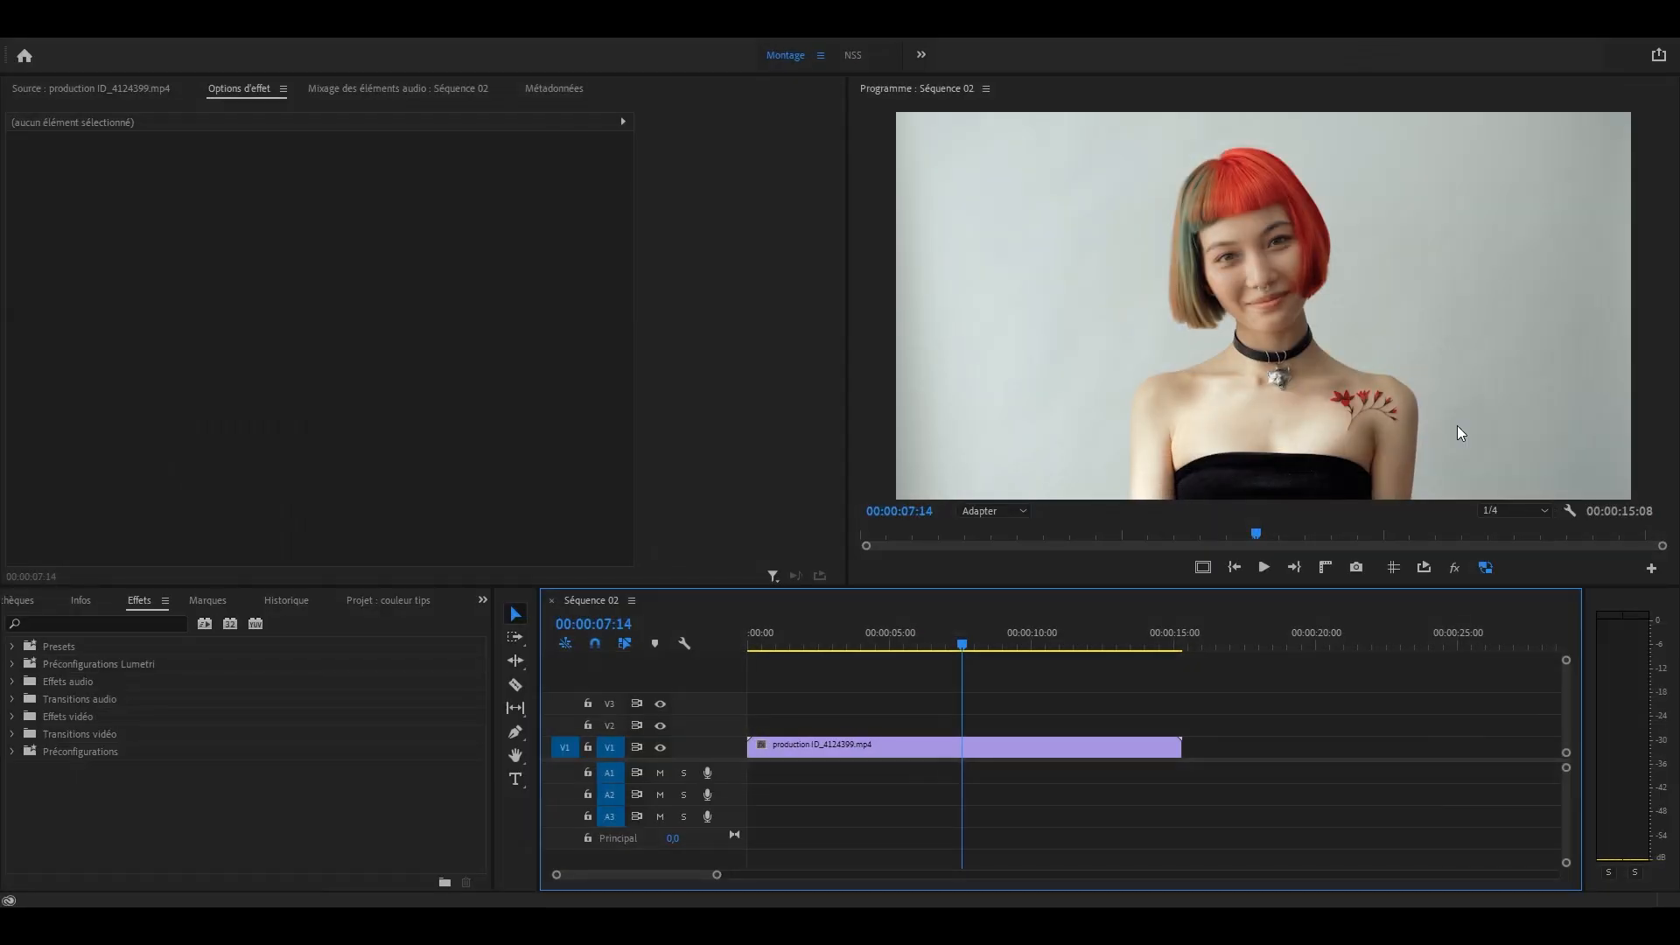
Search the effects for "dégradé" and apply Dégradé de couleurs VR to the production ID_4124399.mp4 clip.
click(119, 630)
text(dé)
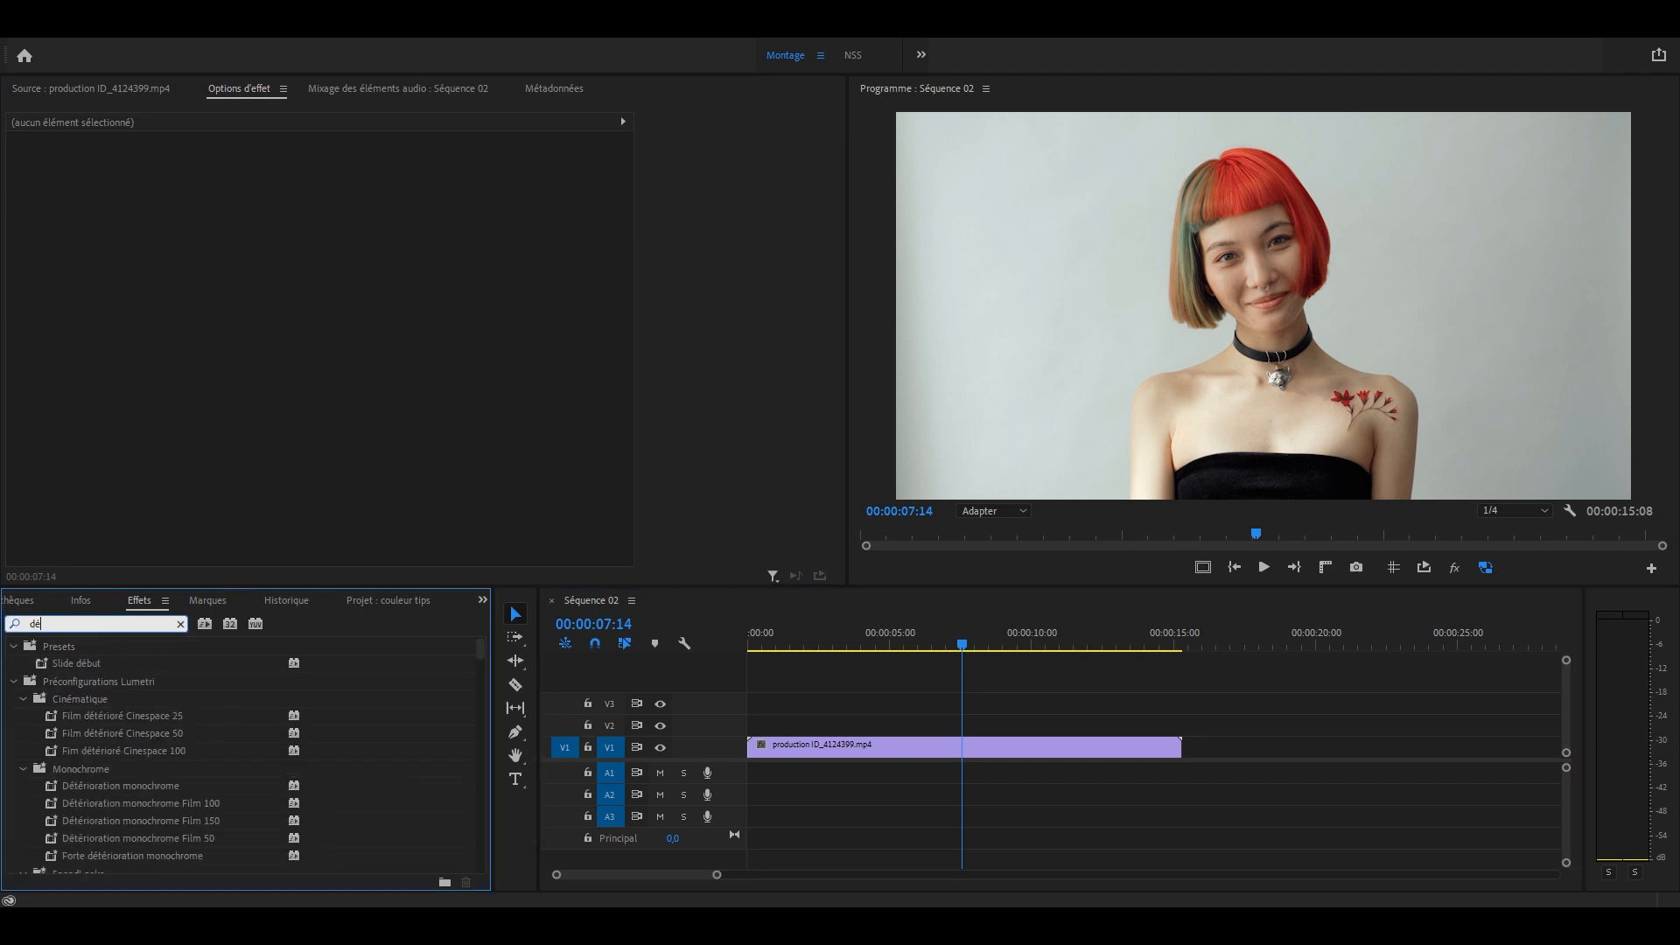
text(gradé)
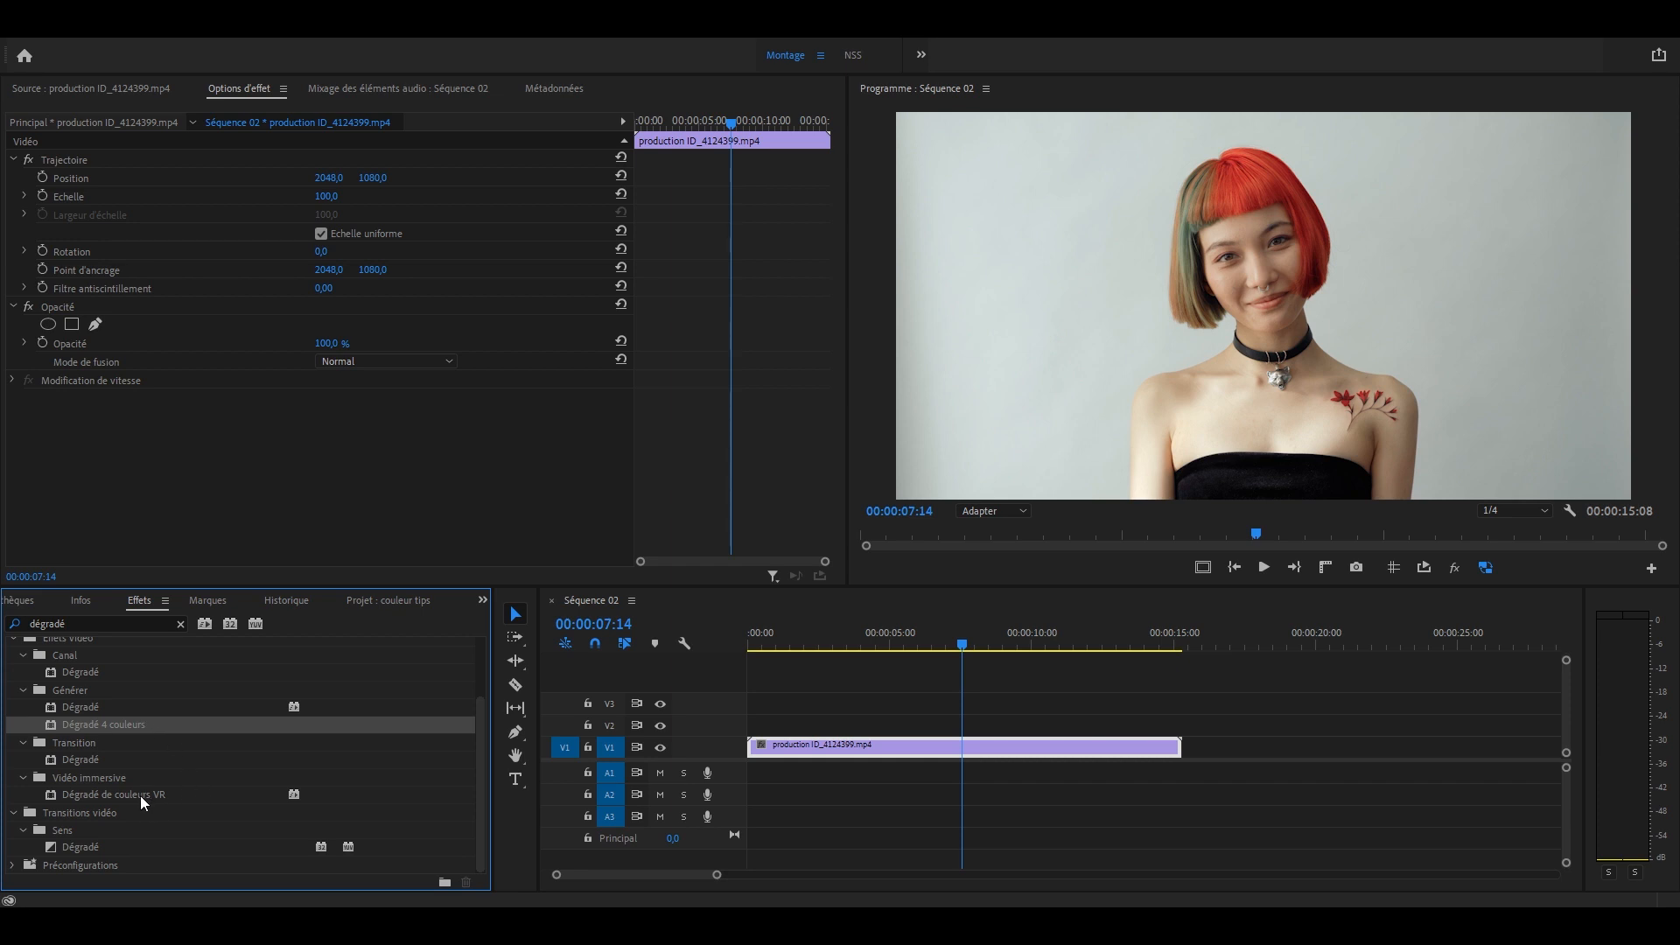
drag(140, 795, 841, 746)
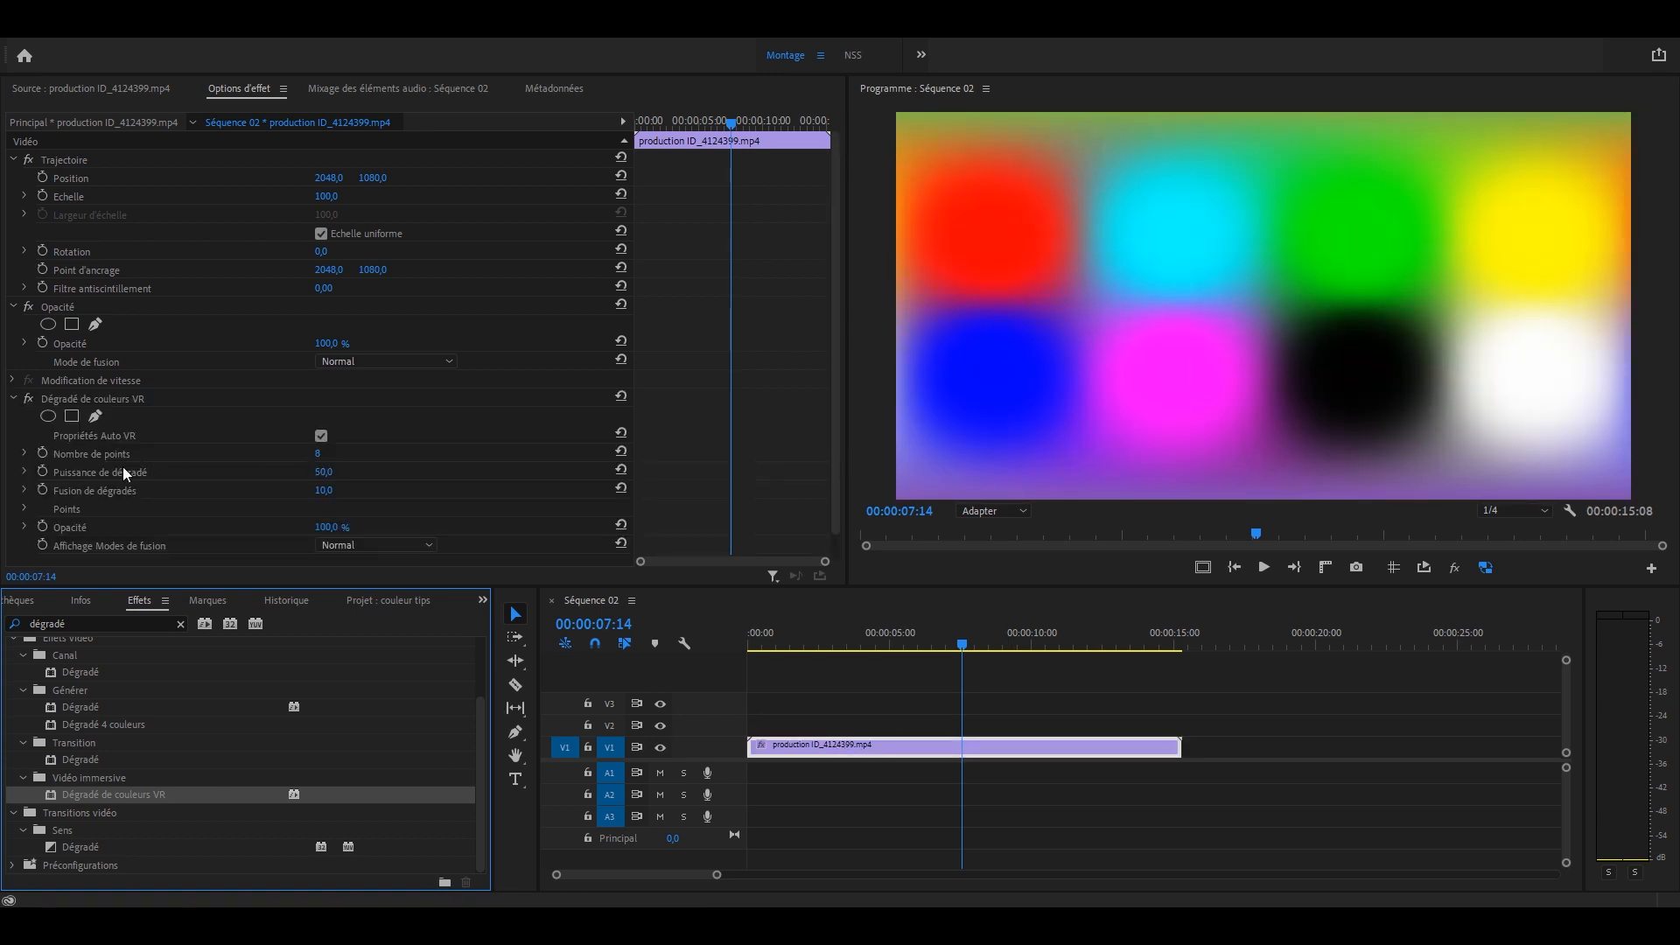
Set the gradient's Nombre de points to 2.
click(318, 454)
text(2)
key(Return)
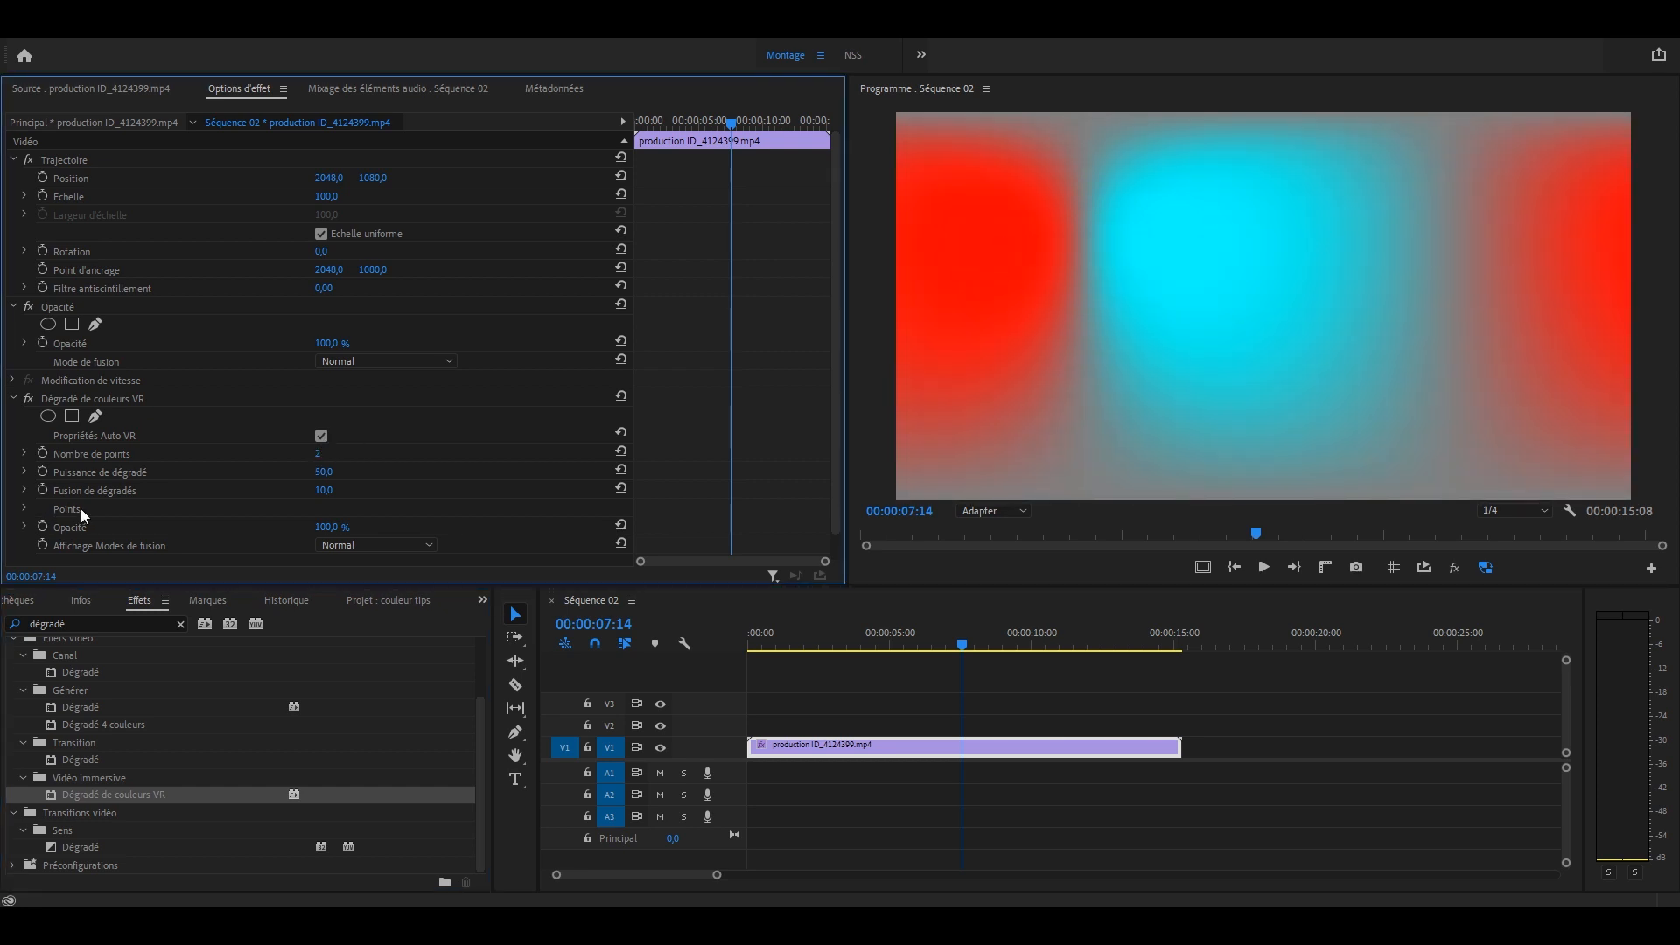
Place the red point at the frame's lower edge and the cyan point at its upper edge, with Fusion de dégradés at 90.
click(24, 508)
scroll(79, 434, down, 2)
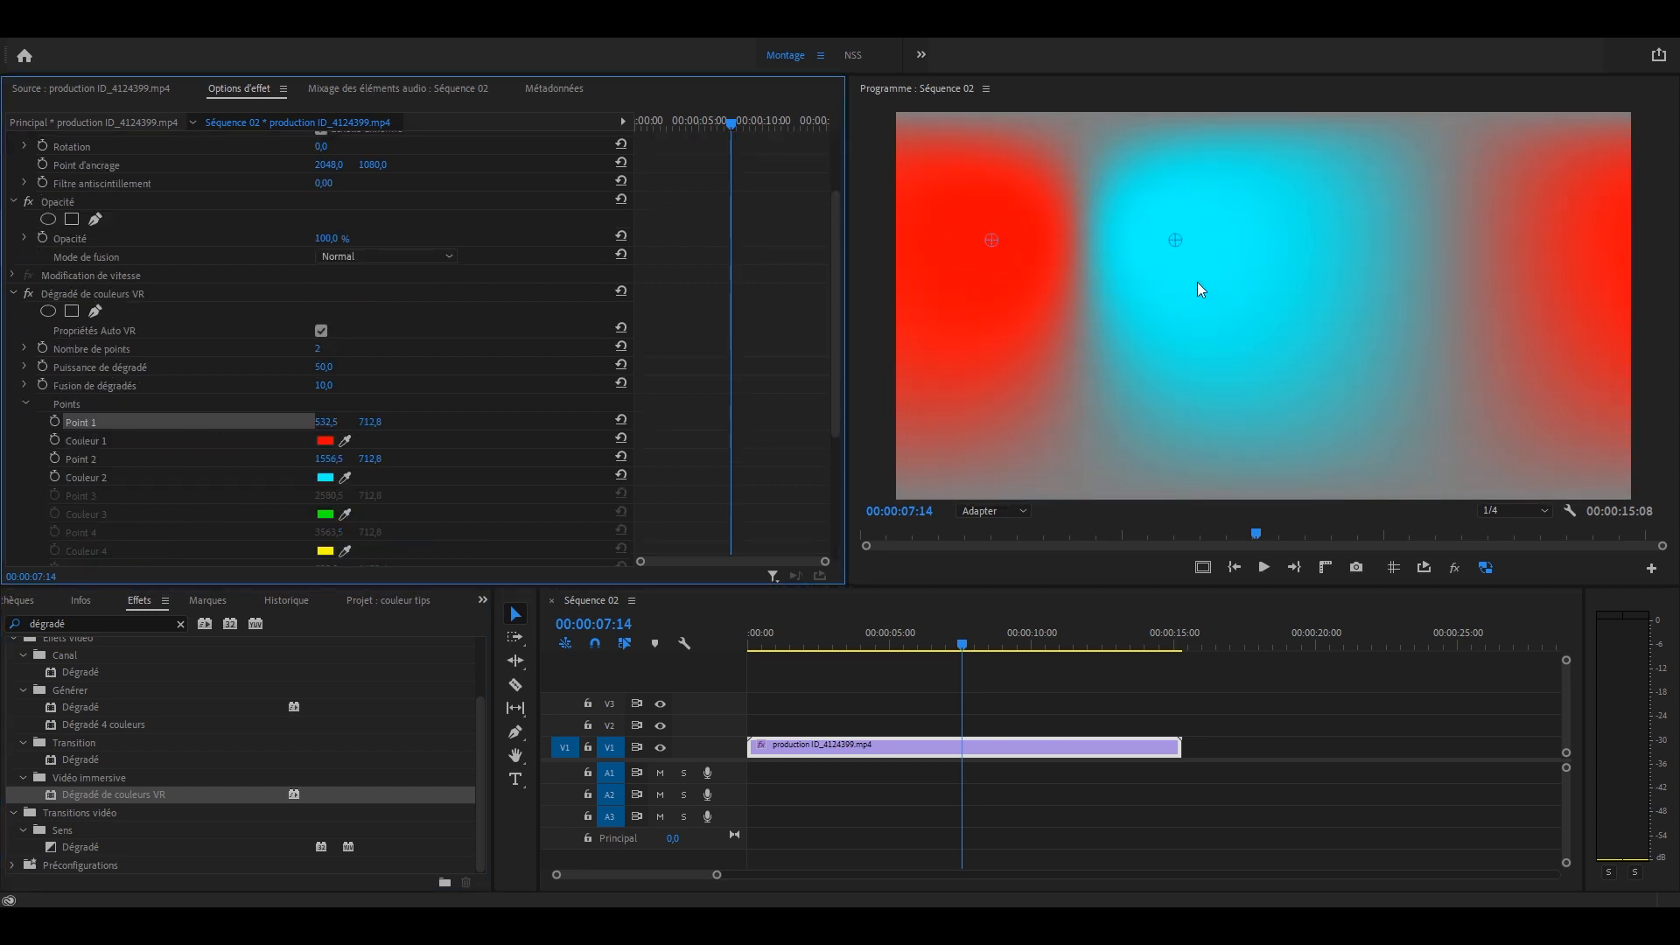
drag(992, 249, 1157, 505)
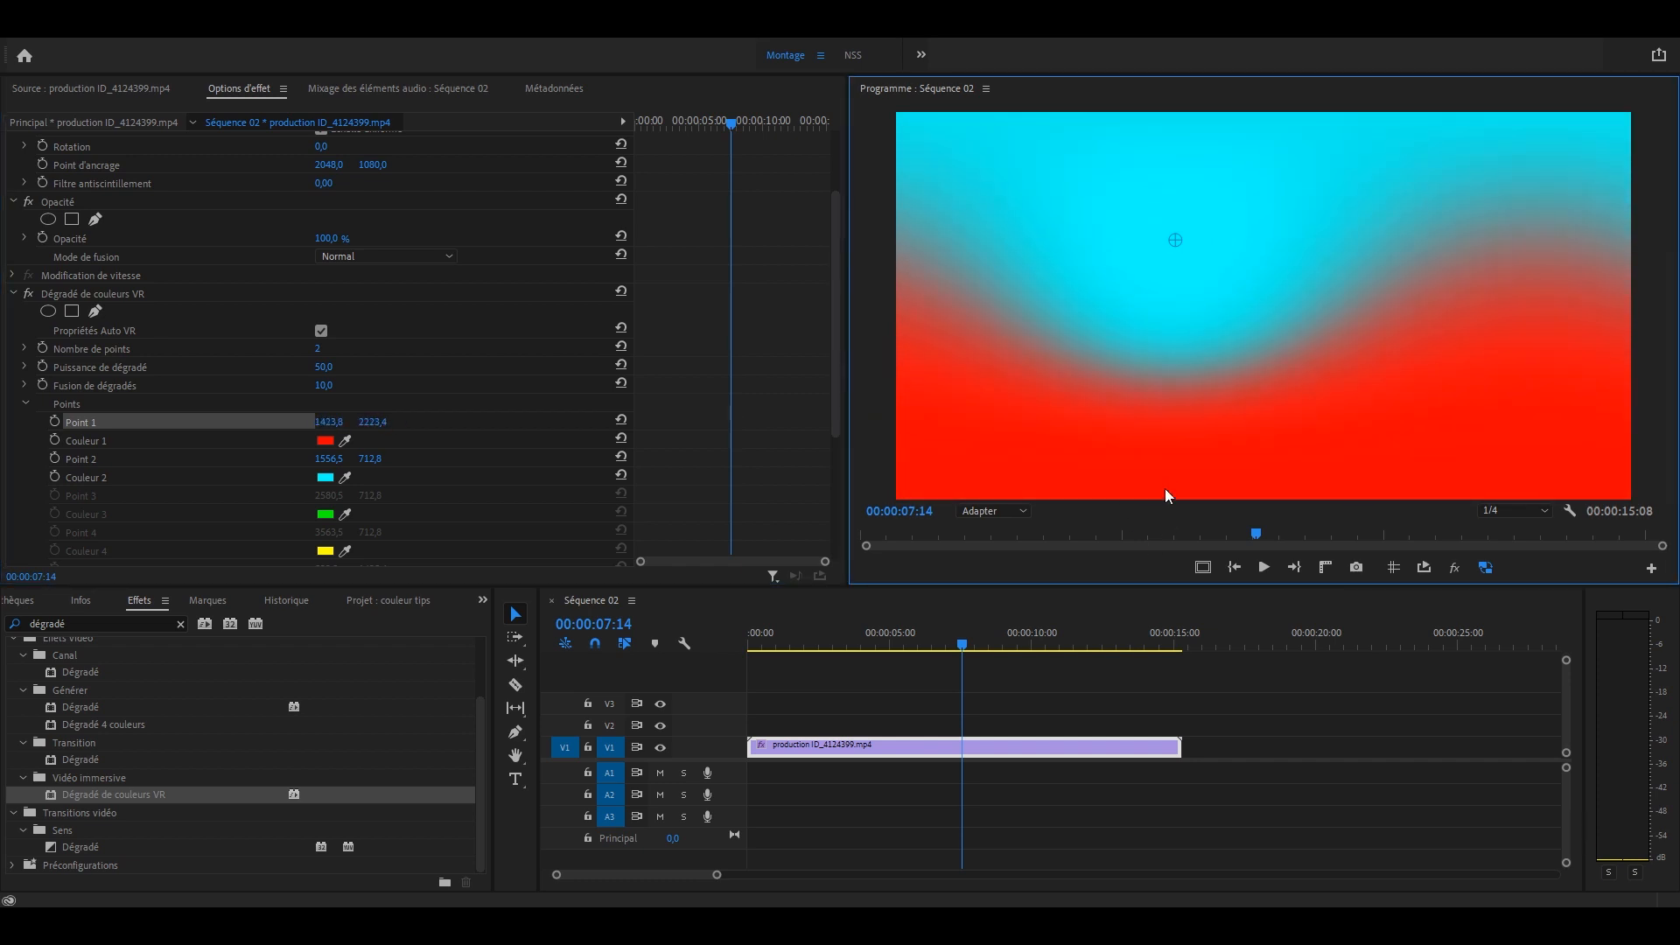
drag(1171, 243, 1217, 127)
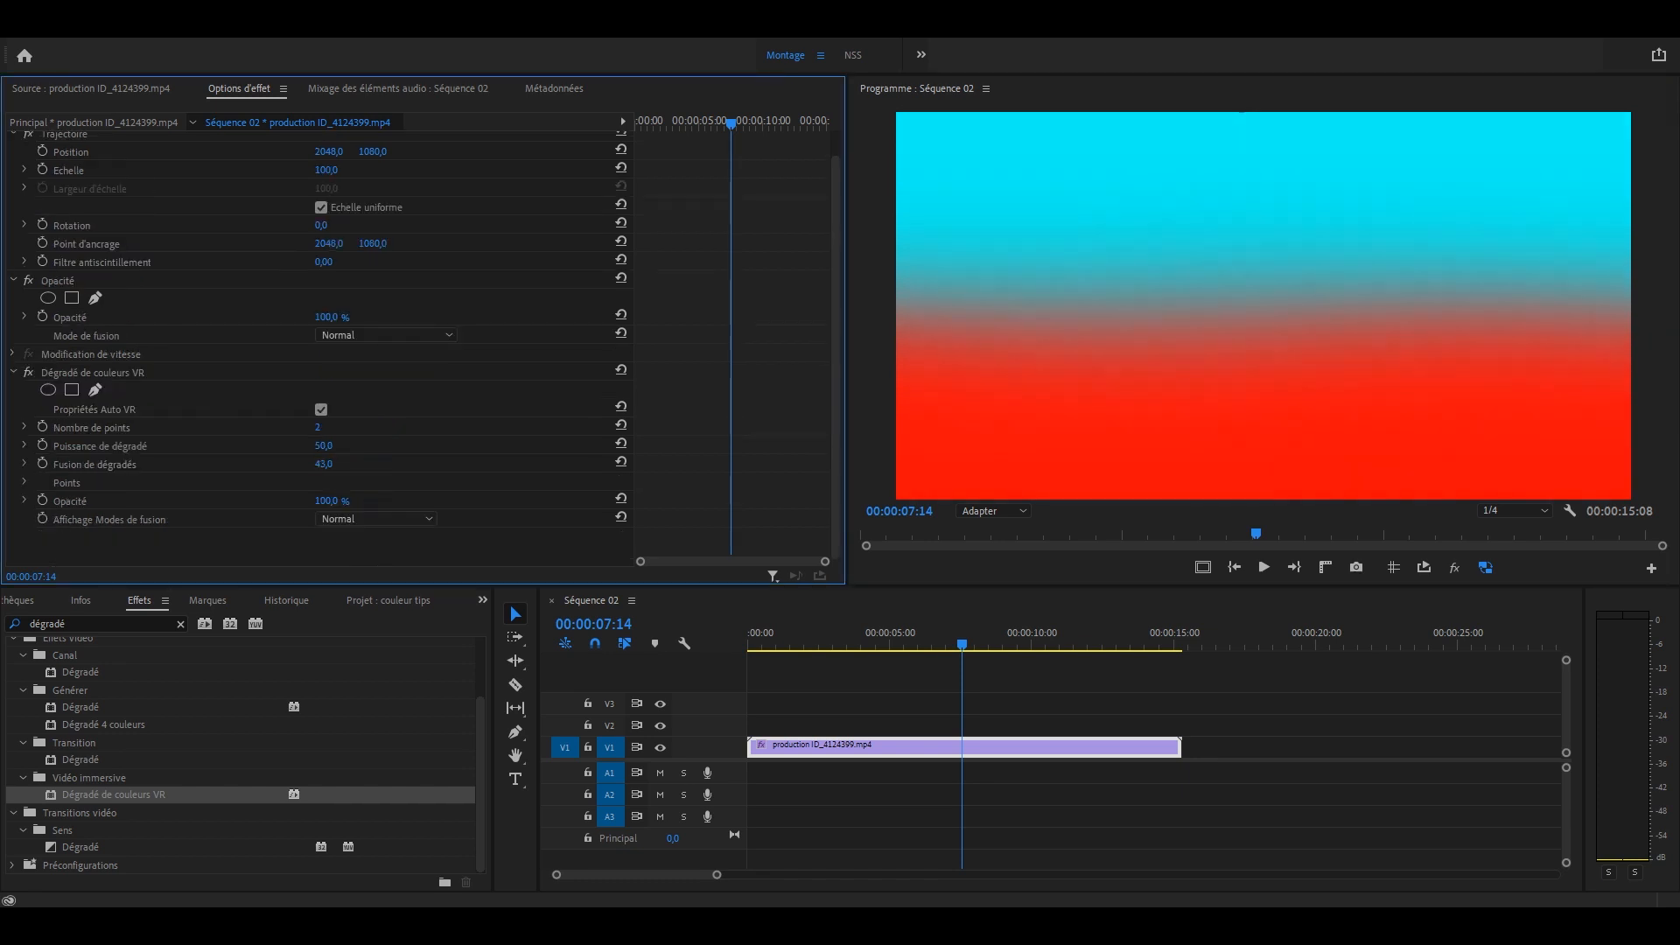
drag(324, 464, 394, 464)
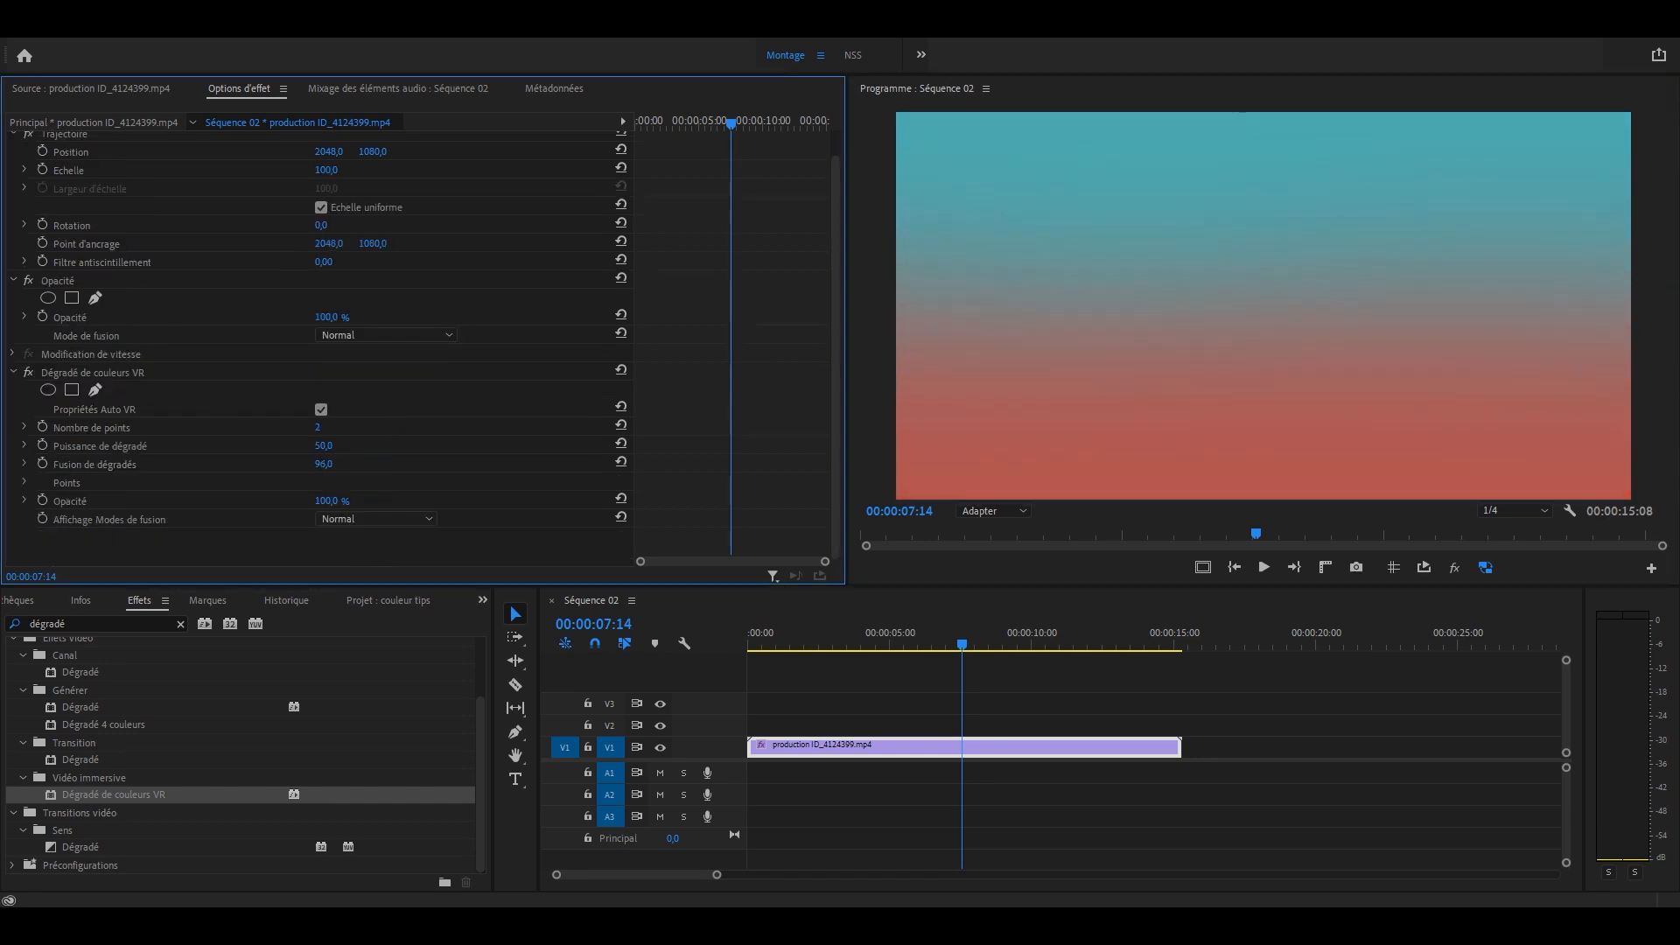
Try the Lumière douce and Lumière crue blend modes on the gradient, and finish with Teinte.
click(373, 517)
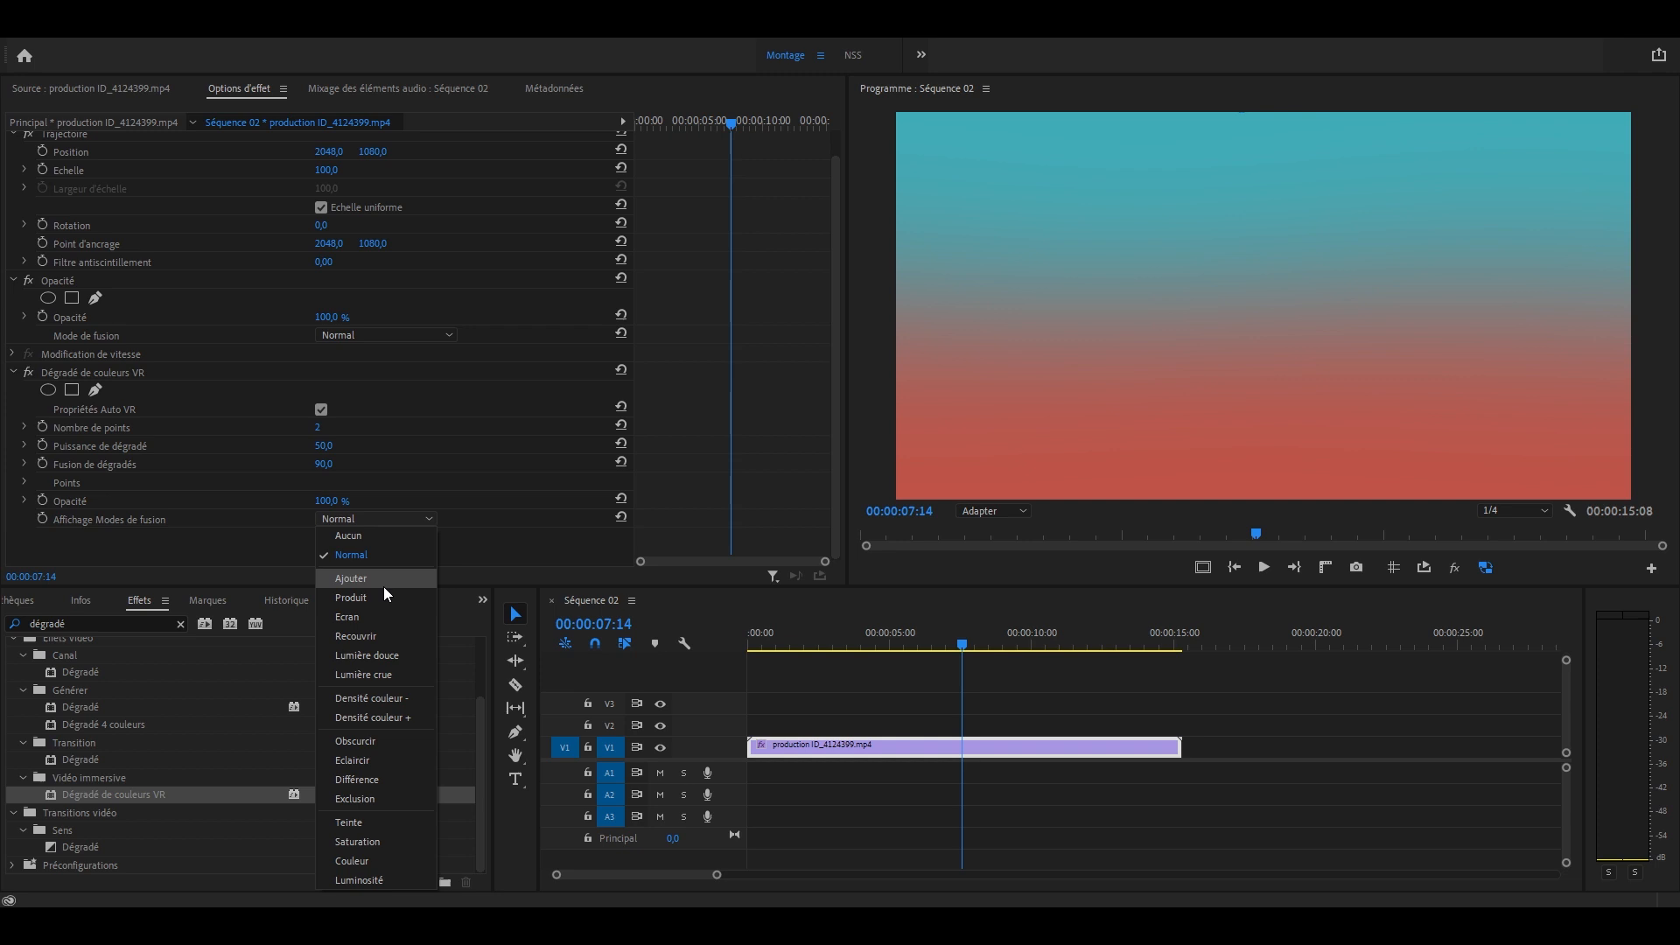
click(408, 656)
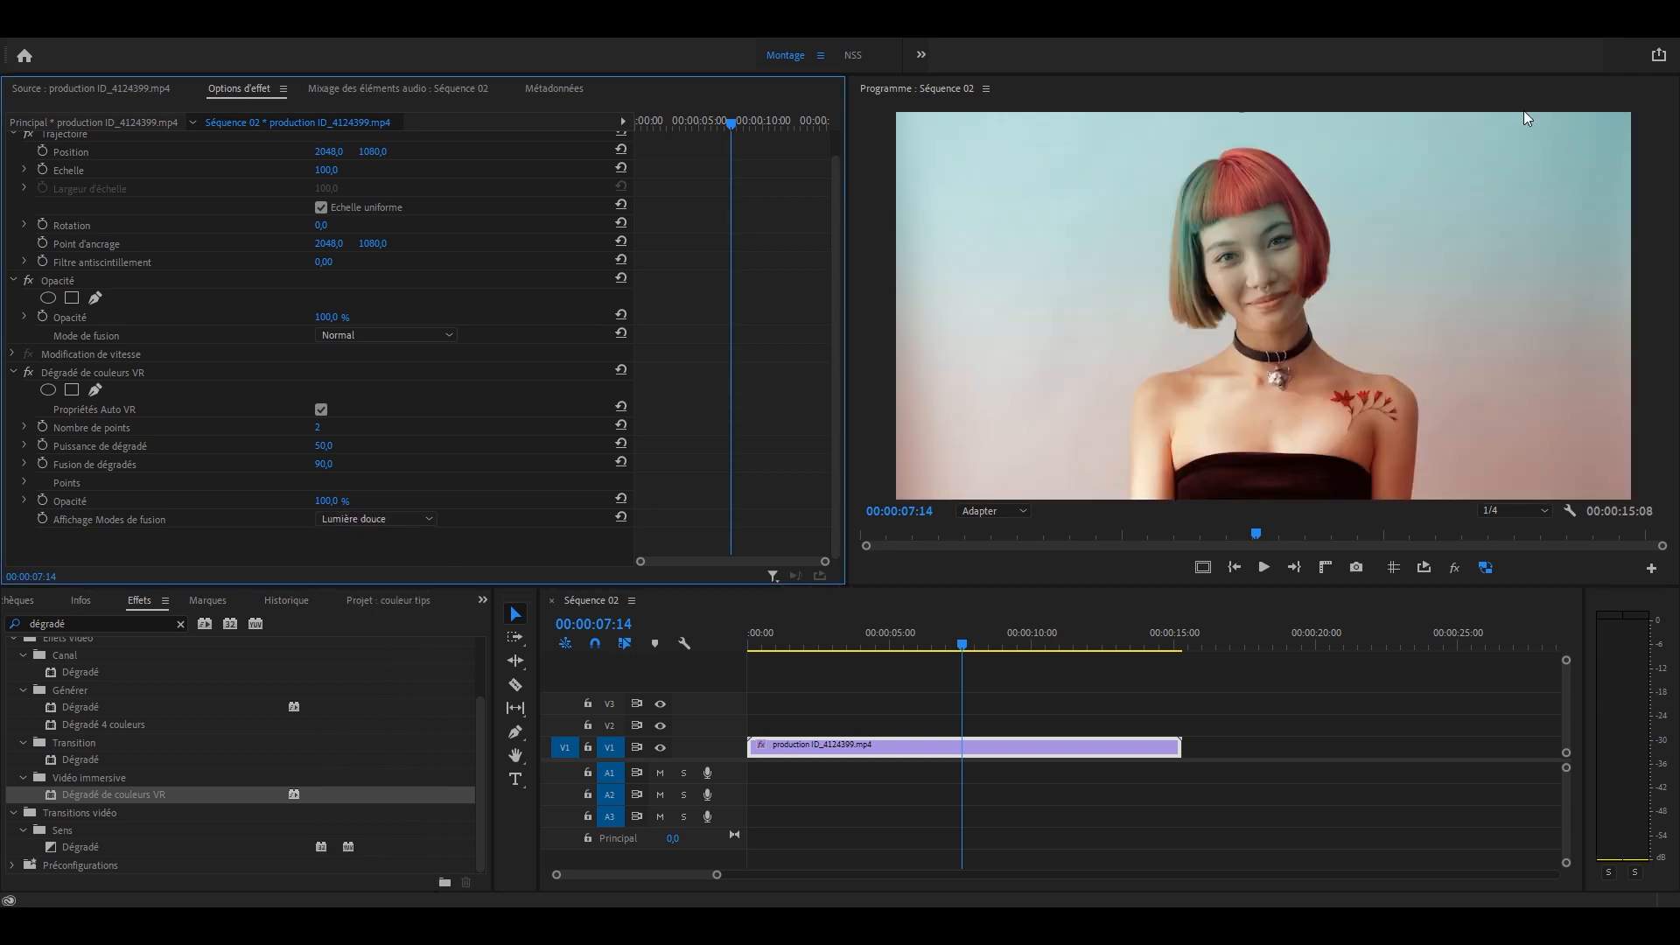
click(326, 522)
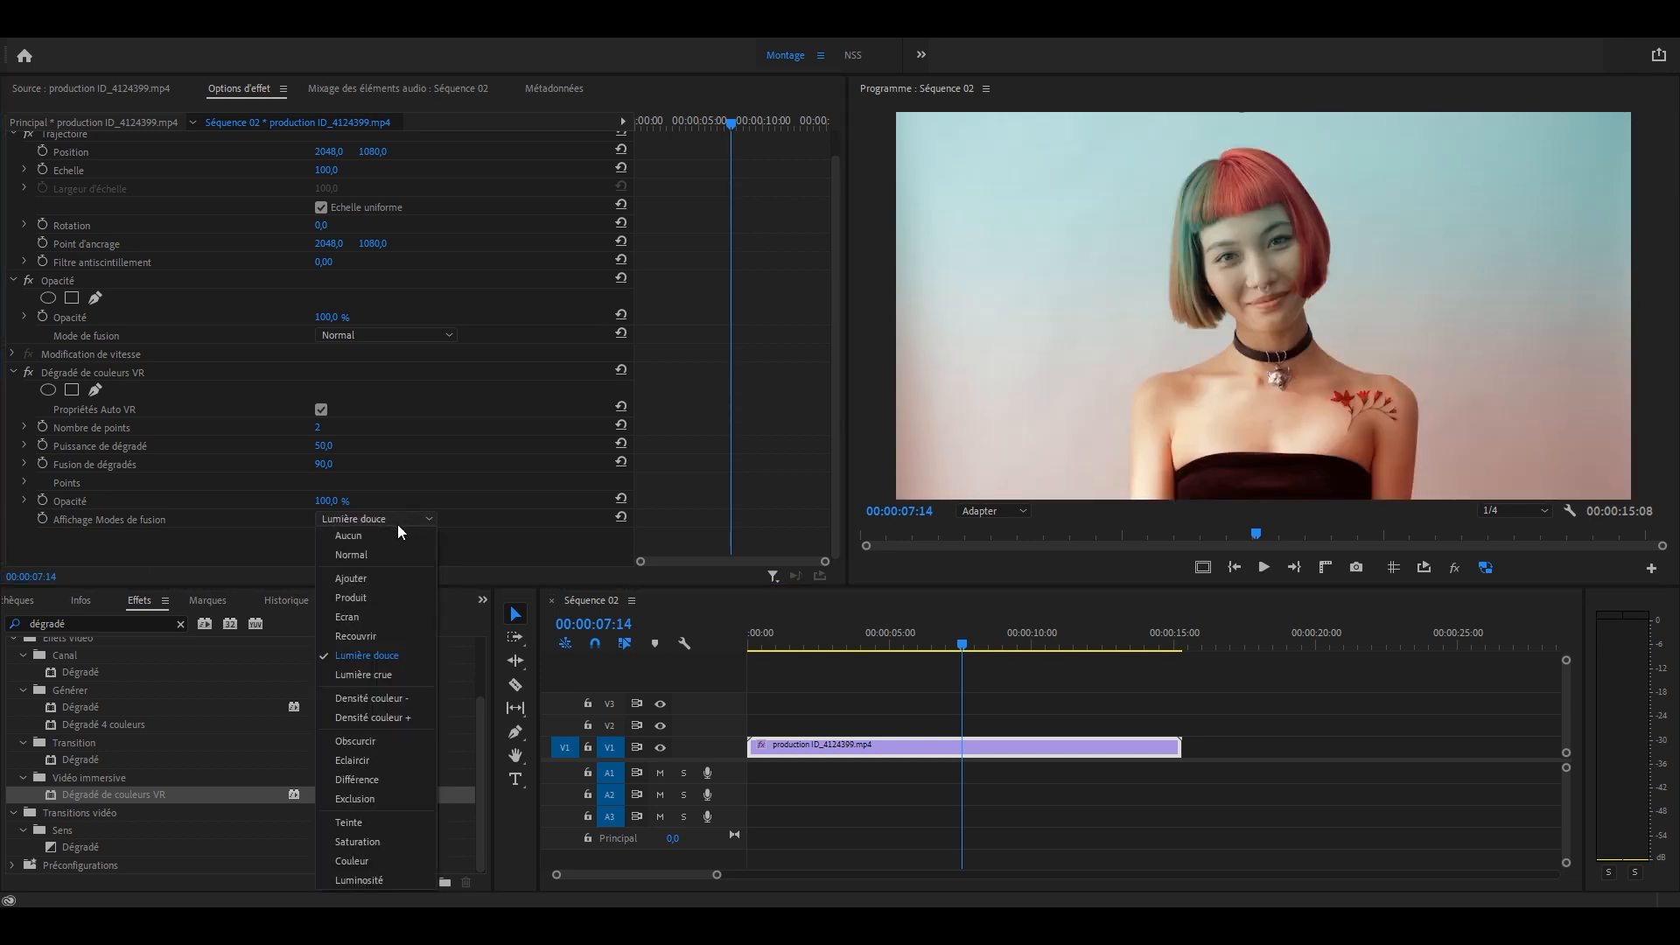
click(427, 672)
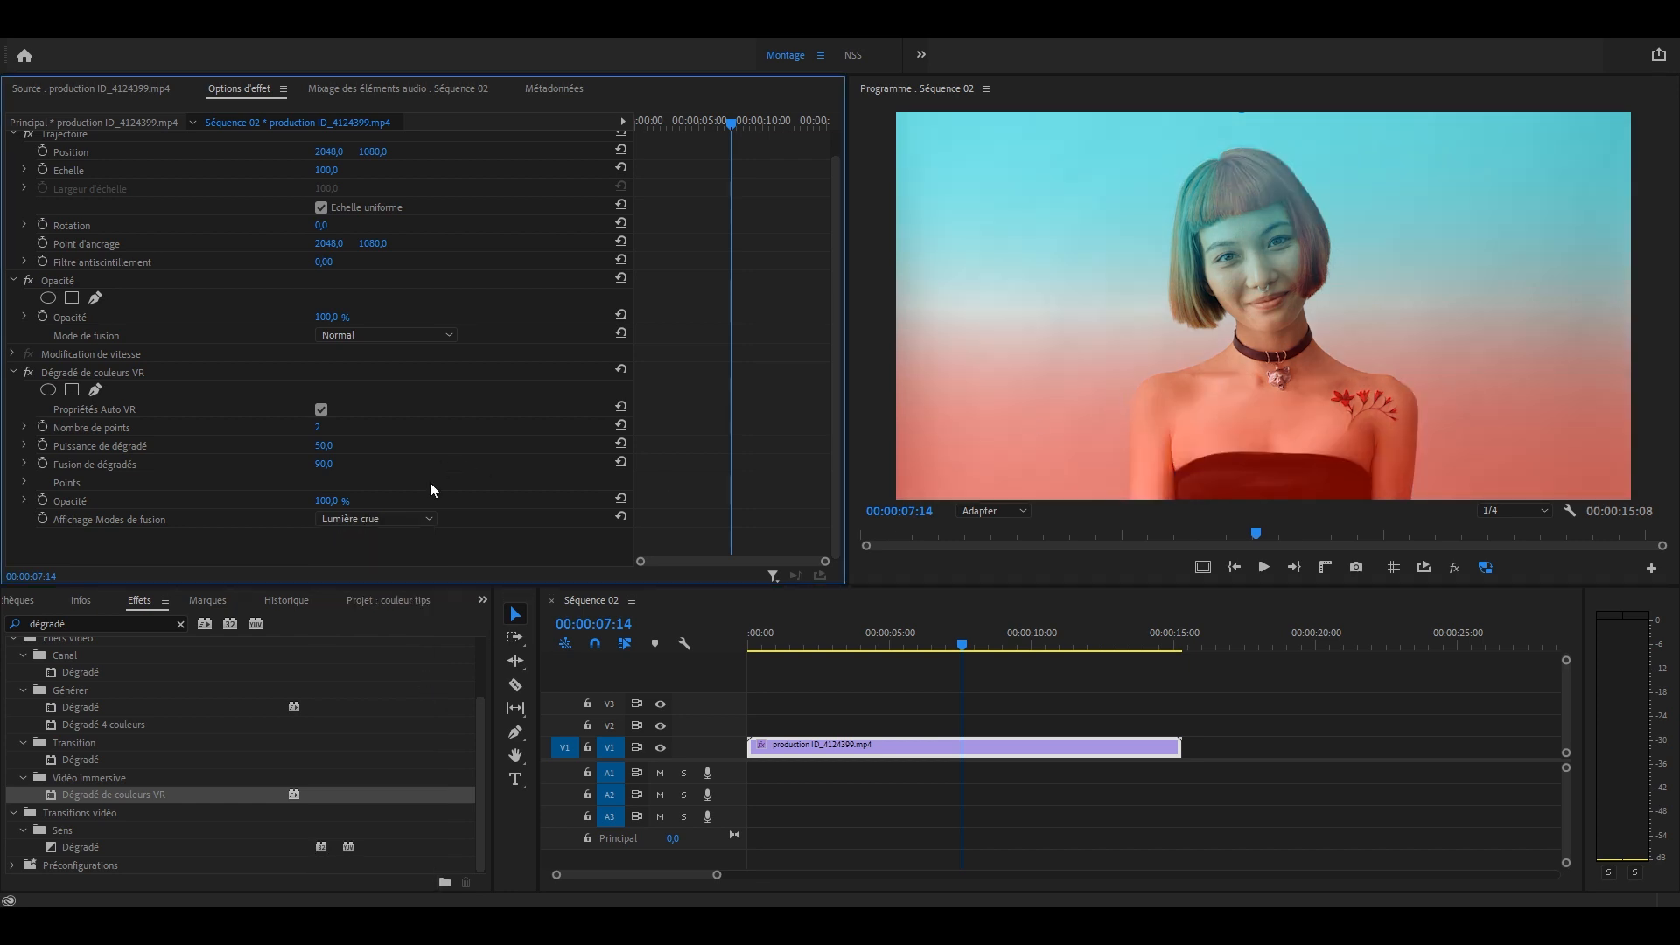
click(385, 518)
click(385, 820)
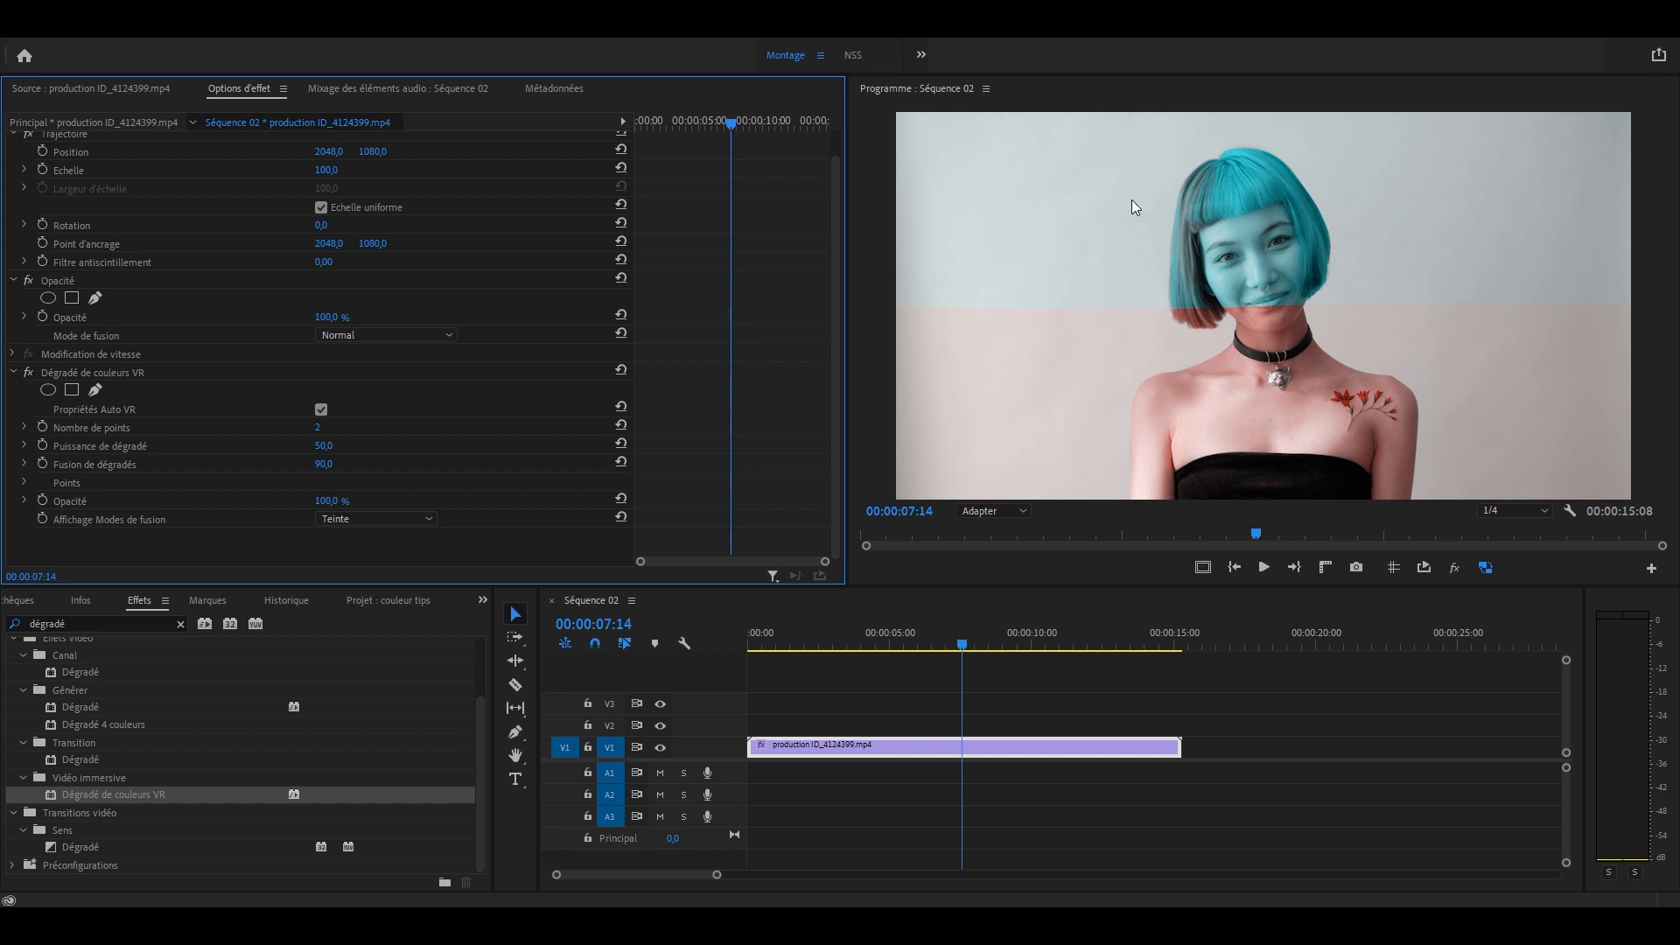
Move the gradient's Point 1 from the frame's lower edge up beside the woman's face.
click(24, 482)
click(81, 500)
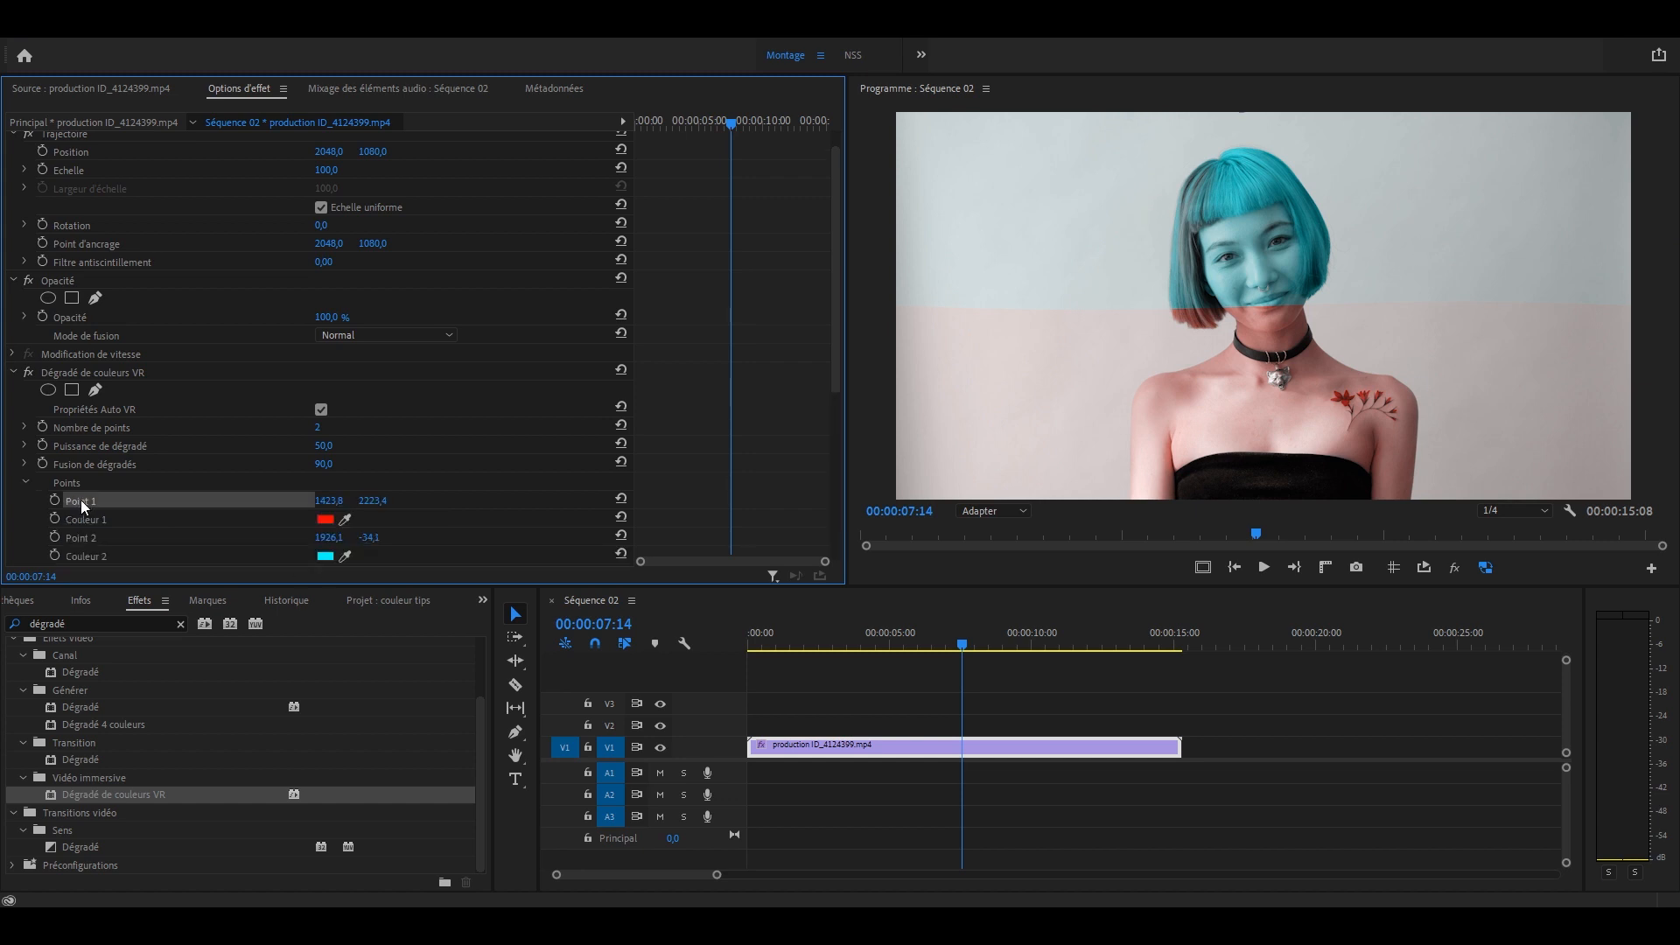
drag(1153, 499, 1395, 270)
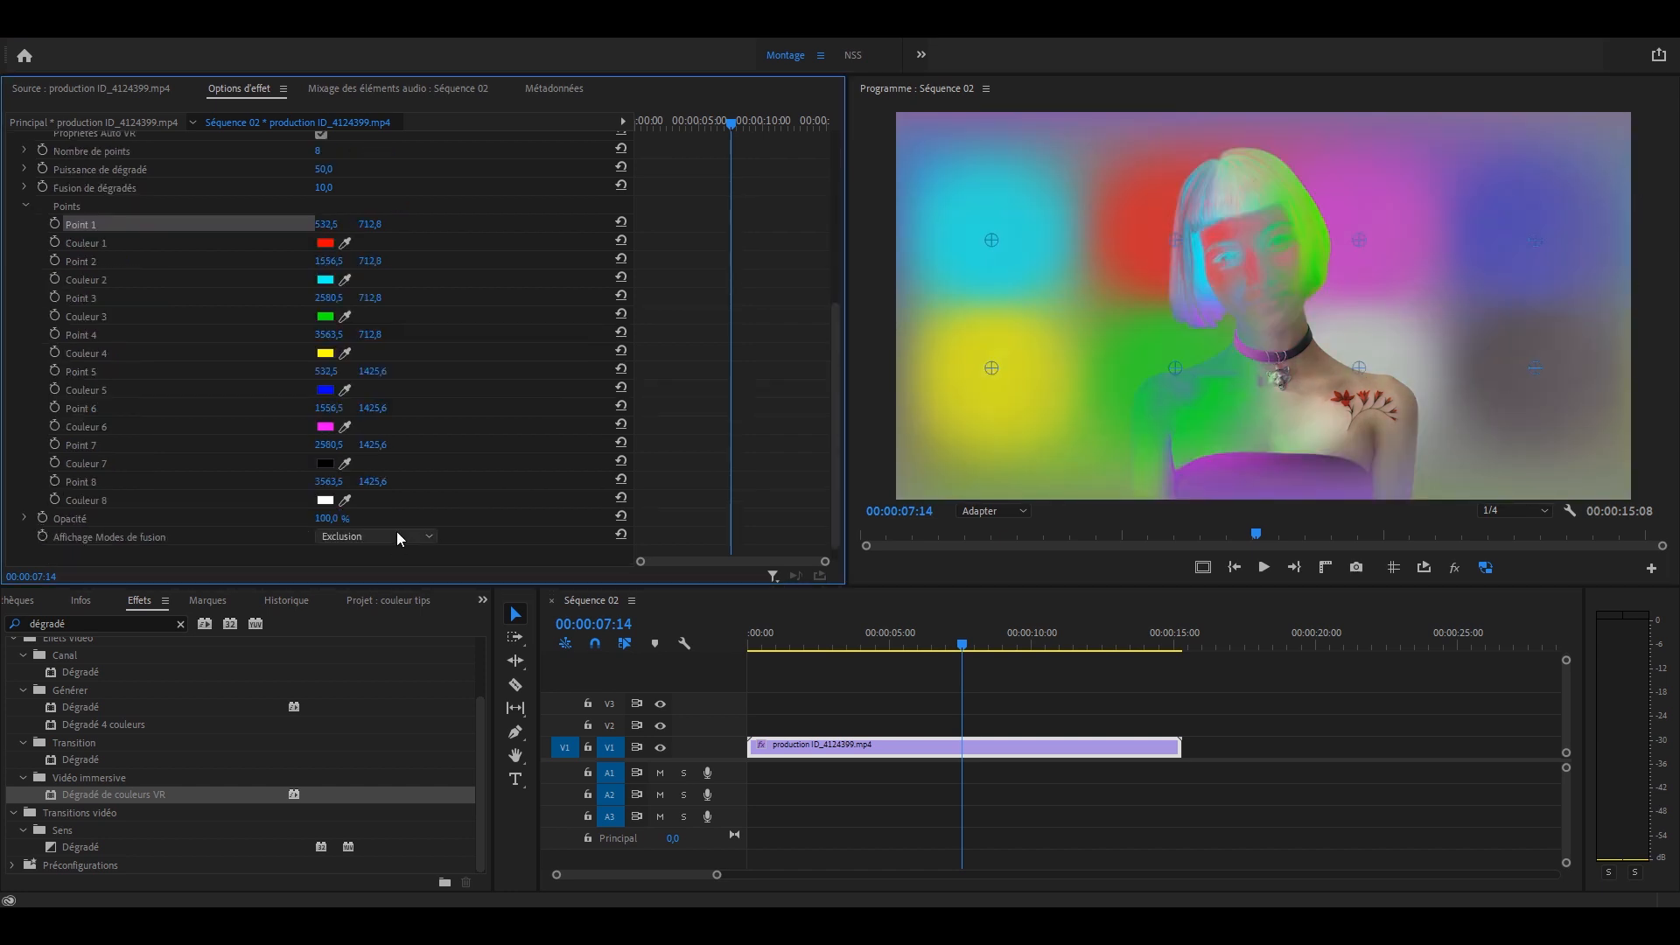
scroll(396, 532, down, 5)
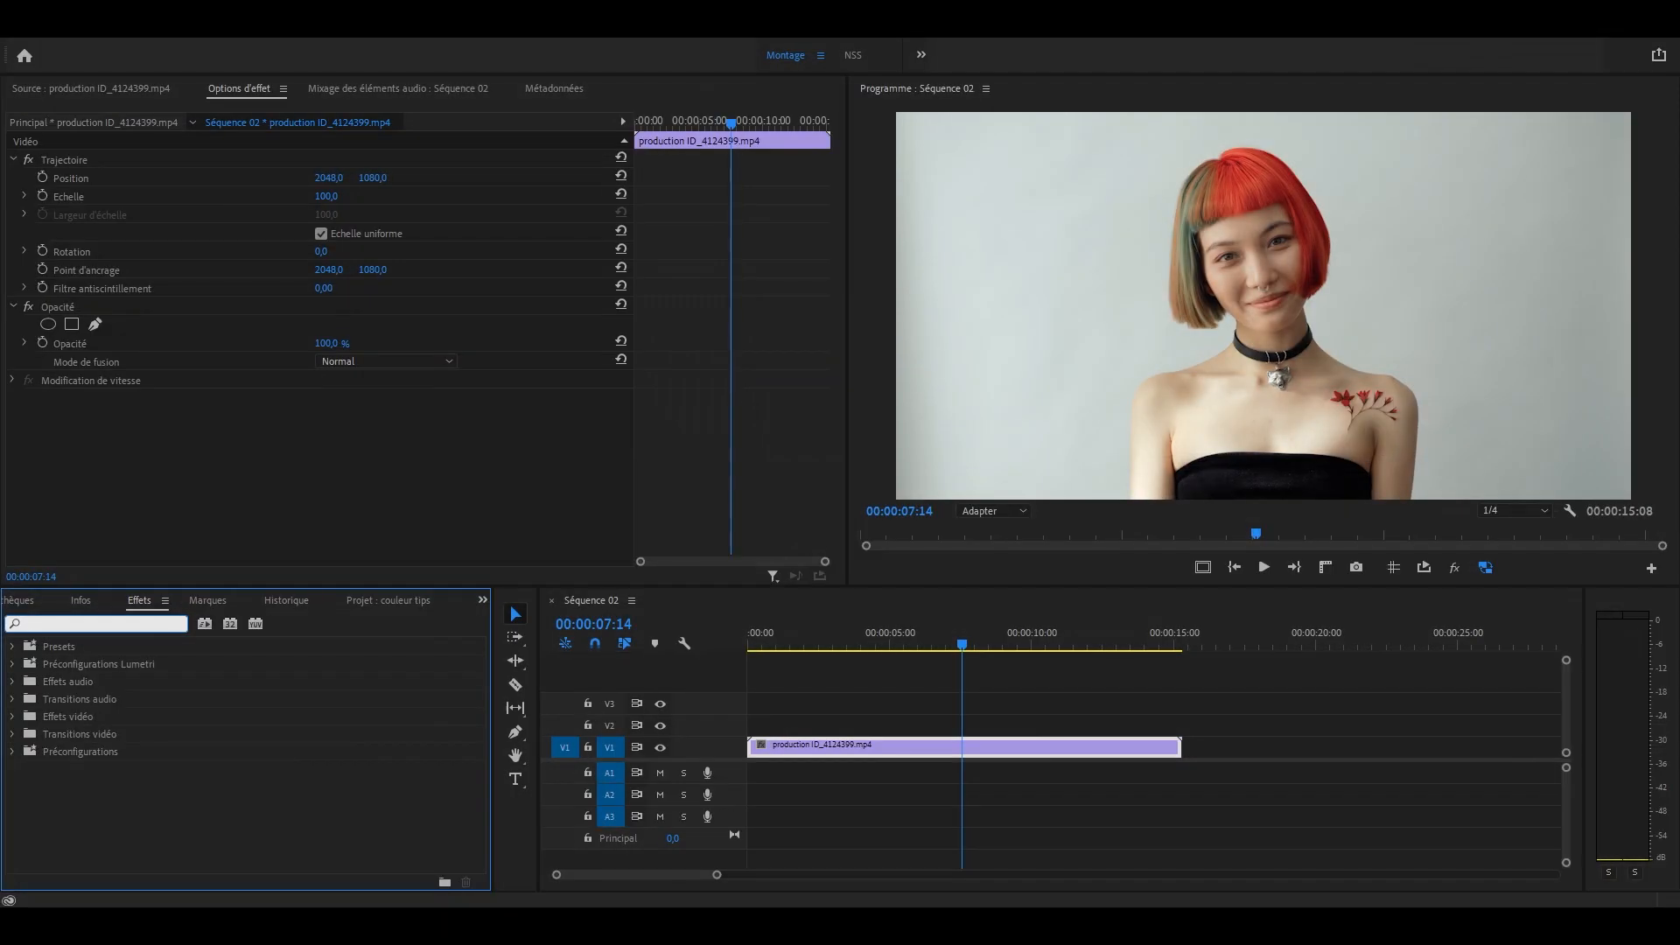
Apply Couleur Lumetri to the clip and draw a curved pen mask covering the background around the woman, extending beyond the frame.
text(ouleur)
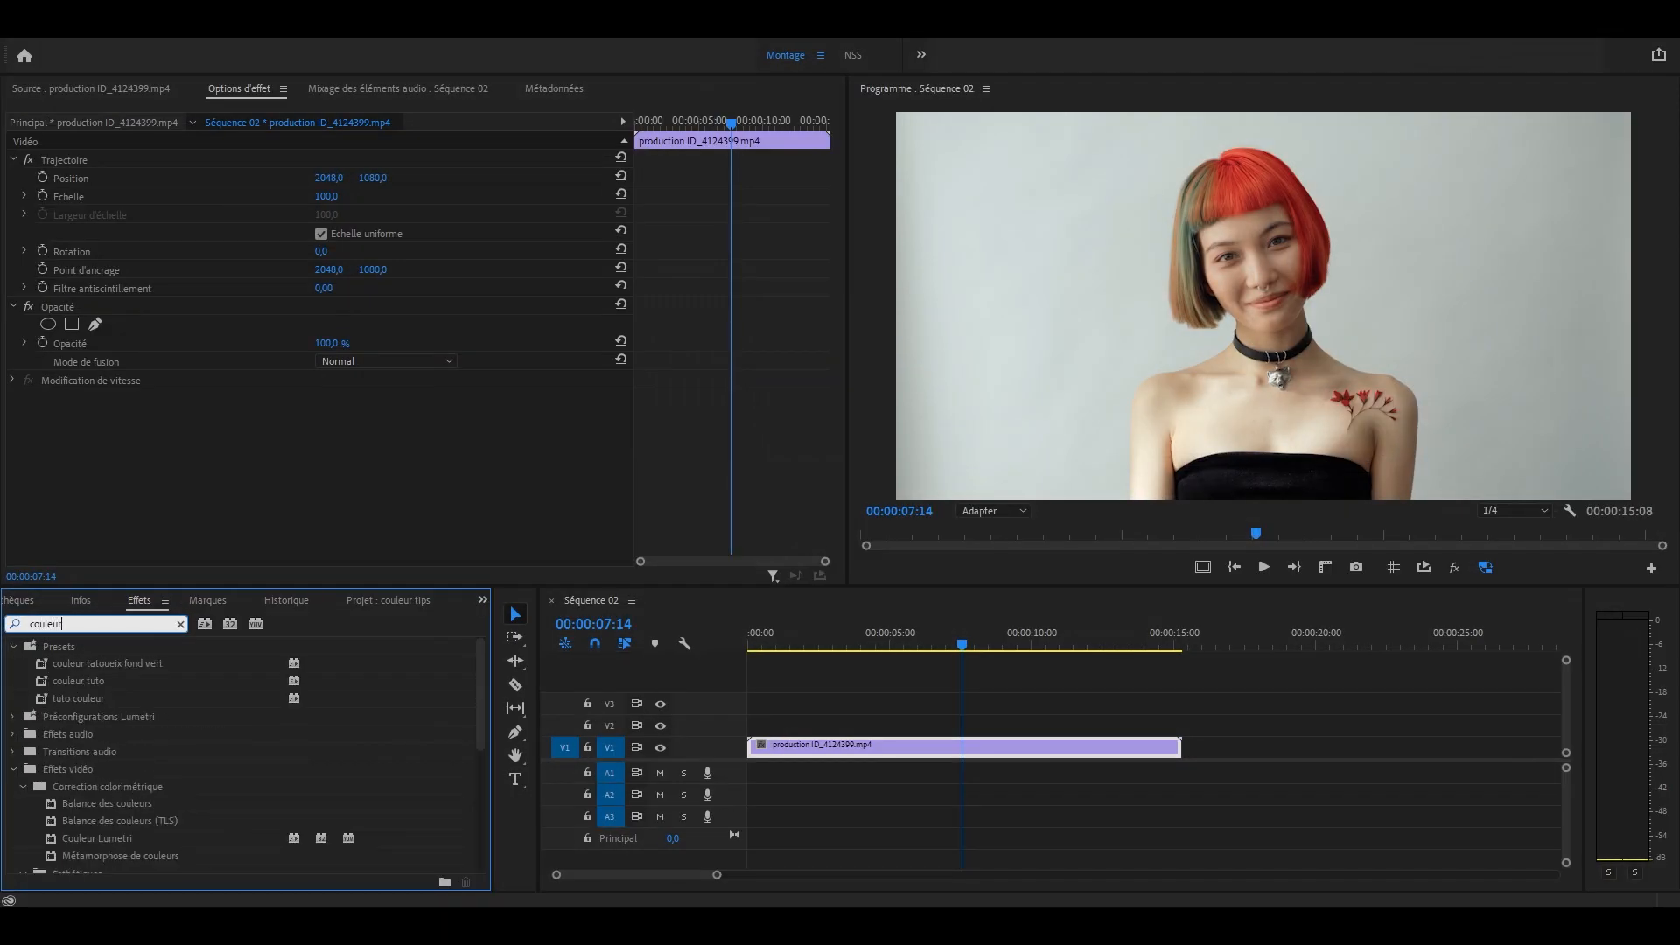
drag(77, 836, 856, 748)
click(993, 511)
click(999, 545)
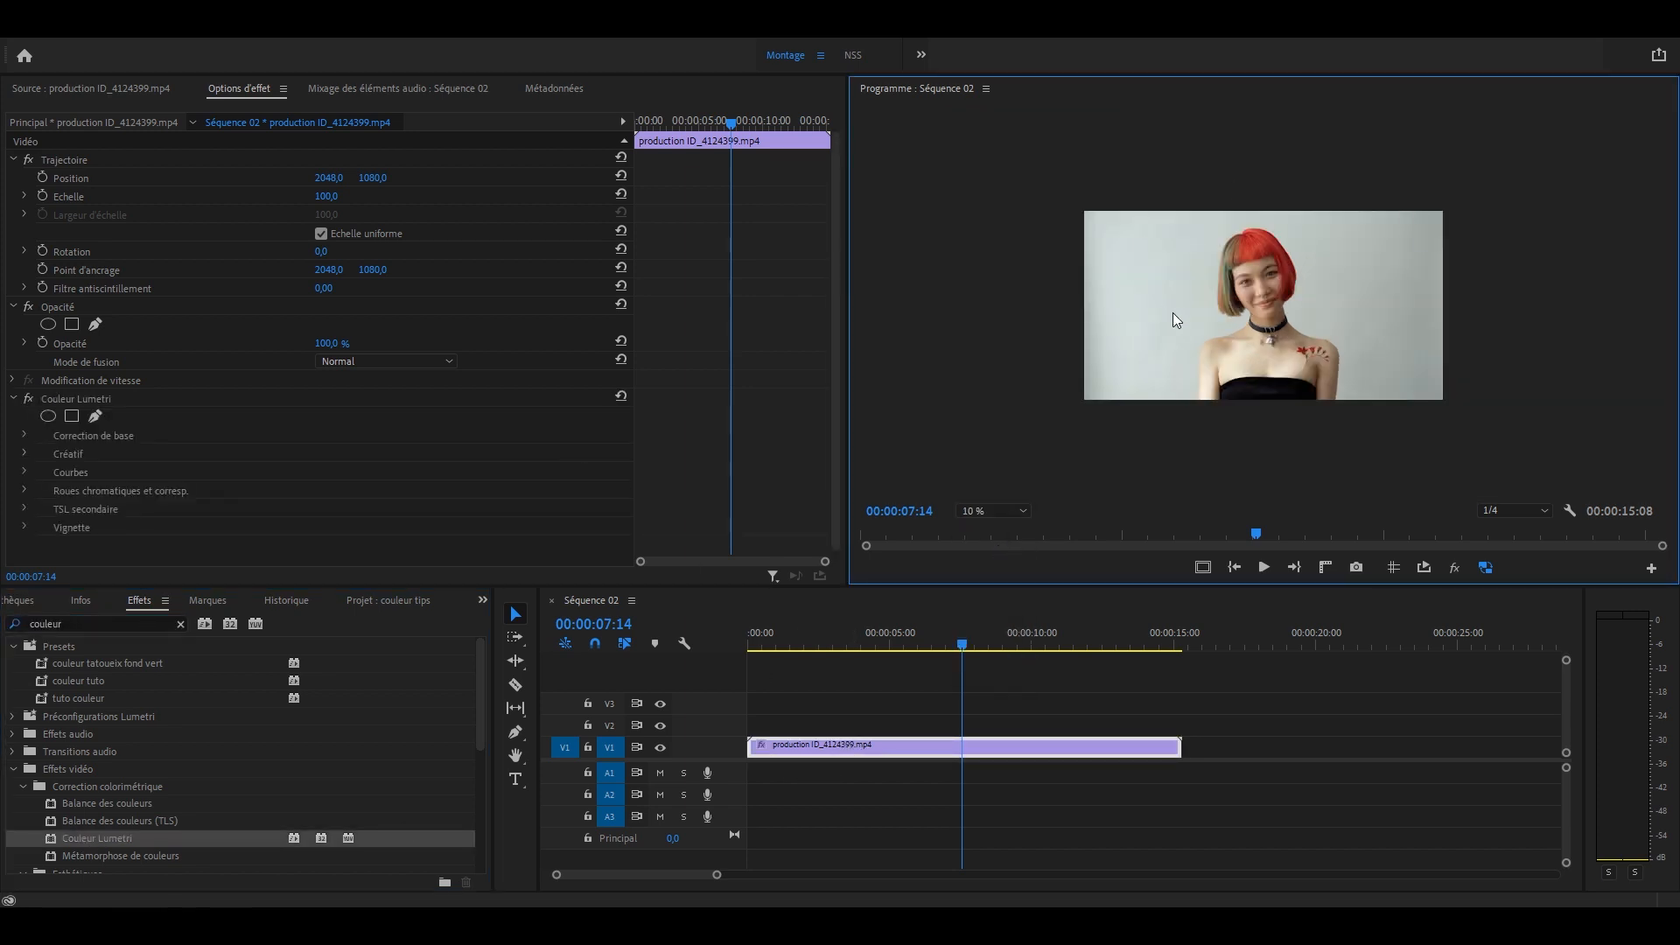
click(97, 415)
click(1045, 385)
drag(1248, 189, 1367, 199)
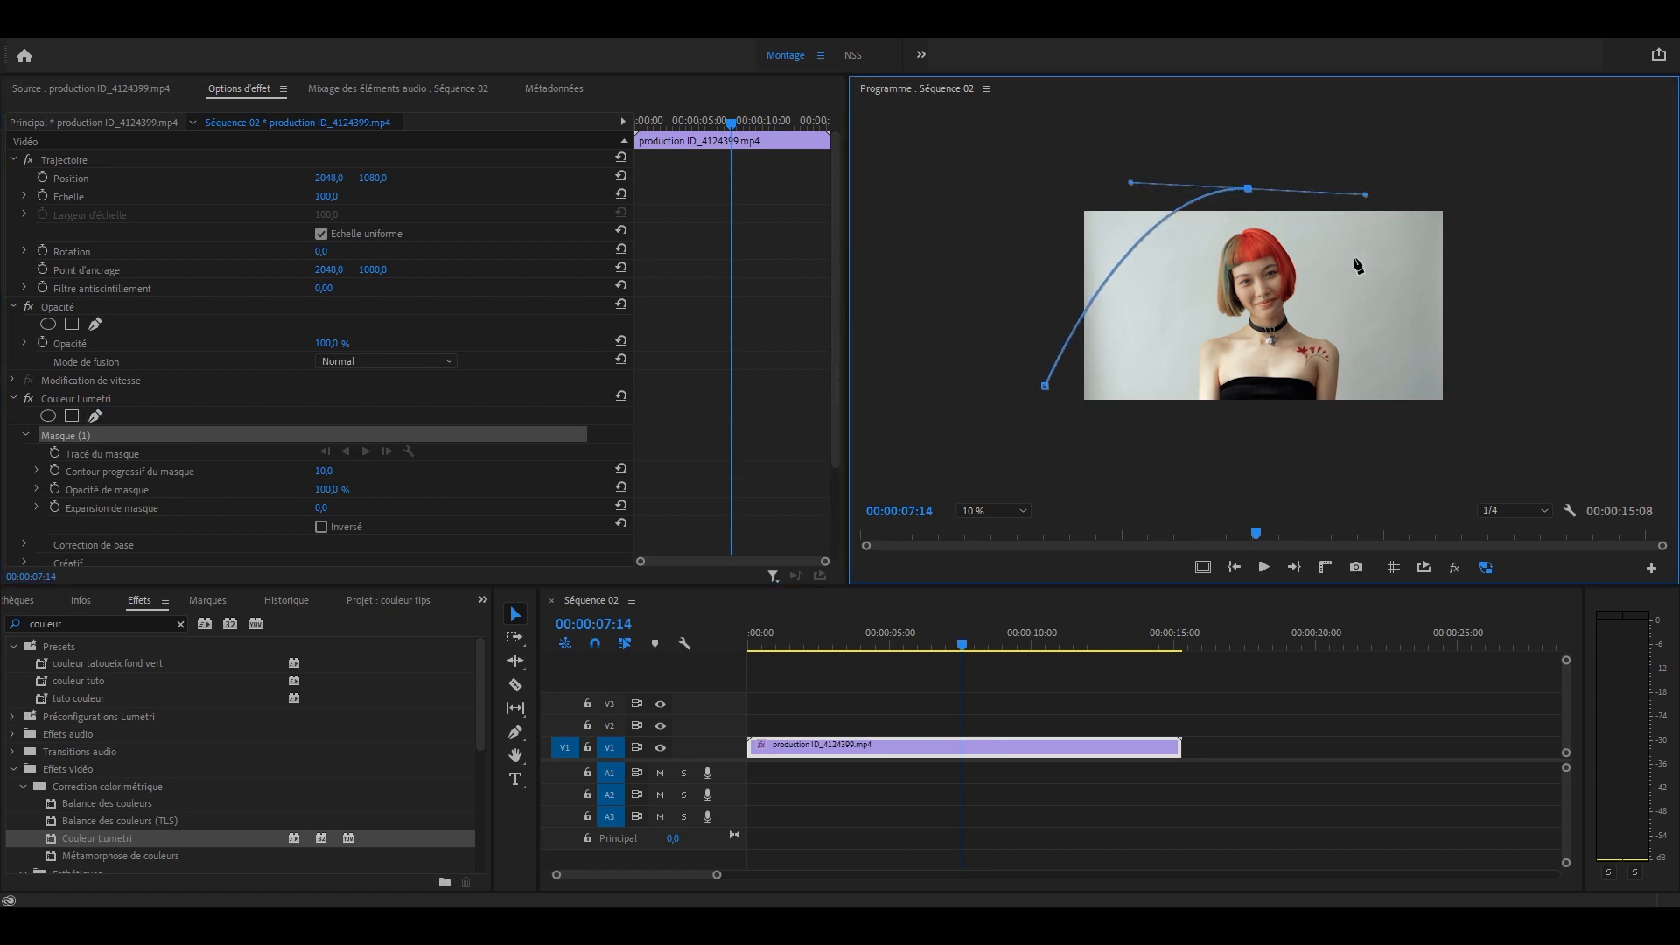
drag(1443, 407, 1489, 483)
drag(1632, 434, 1626, 124)
click(1016, 115)
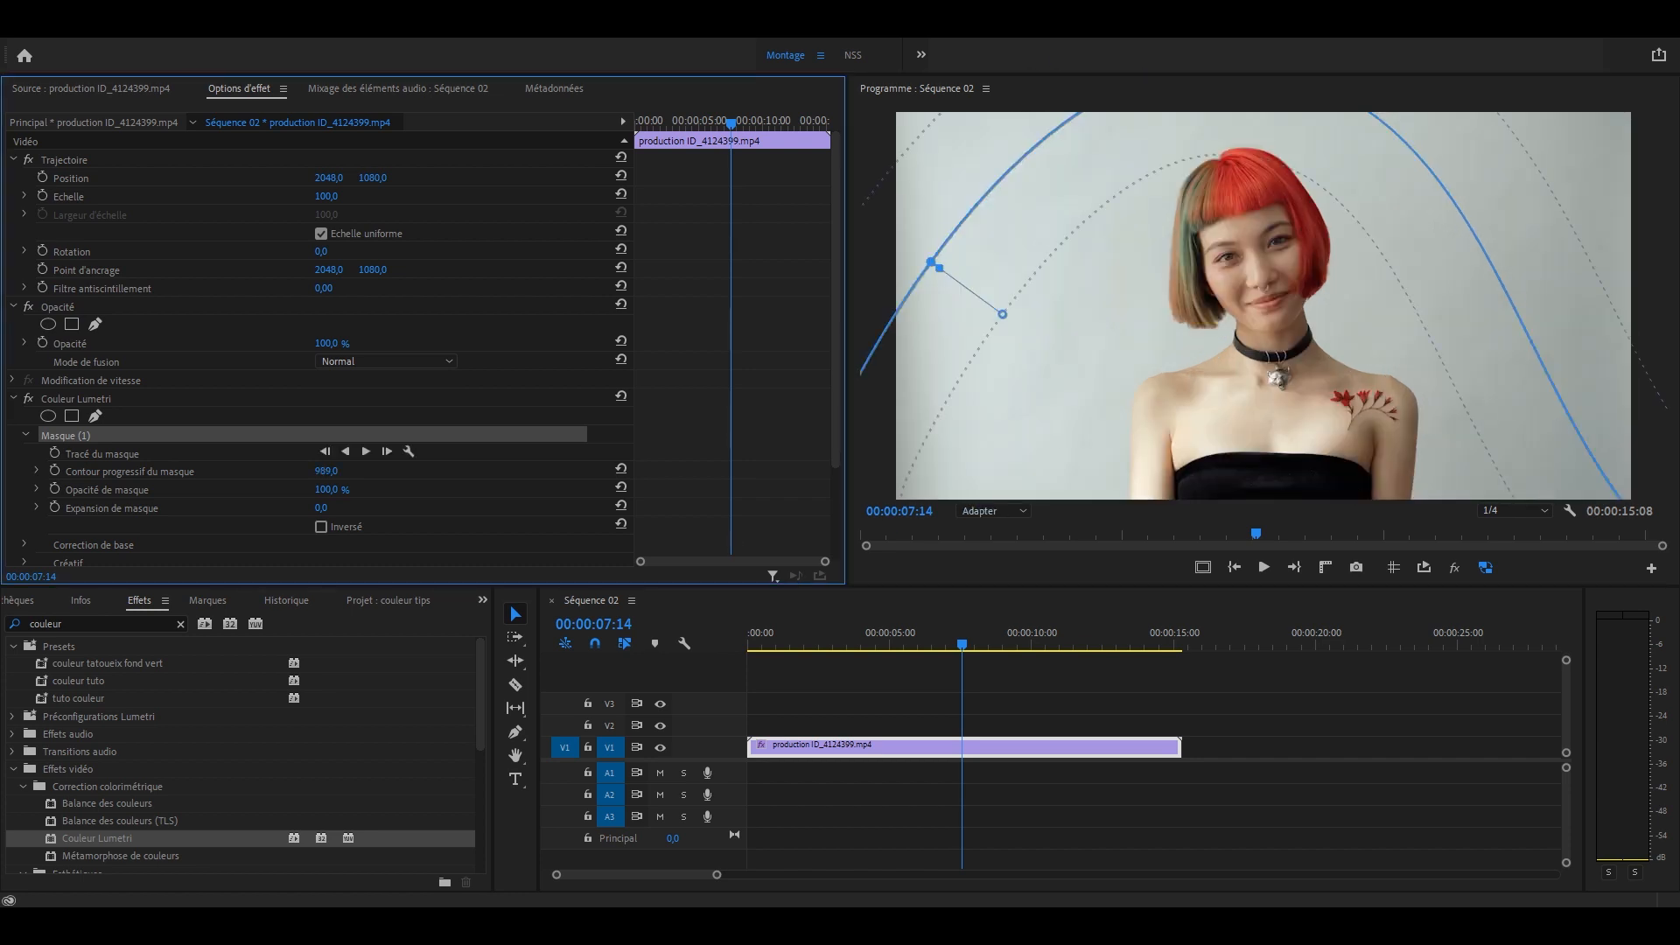
Set the mask's Contour progressif to 1380 and raise Teinte under Balance des blancs to tint the background pink.
drag(326, 471, 376, 471)
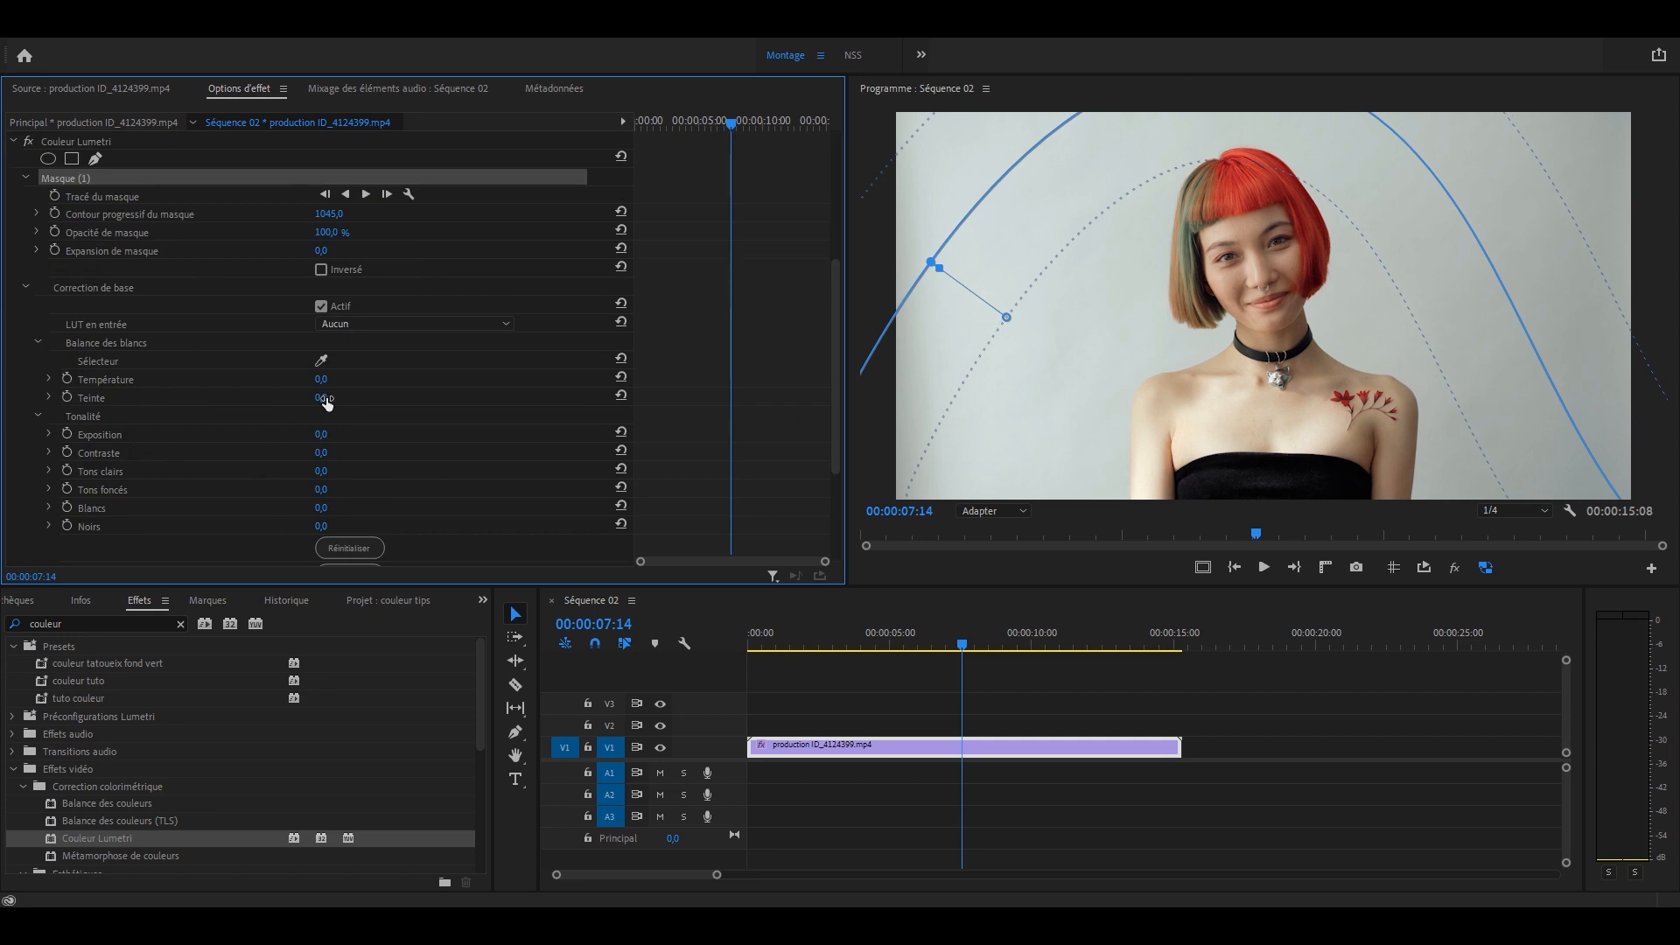
drag(326, 401, 359, 401)
drag(390, 324, 384, 266)
drag(965, 143, 1003, 203)
click(1426, 144)
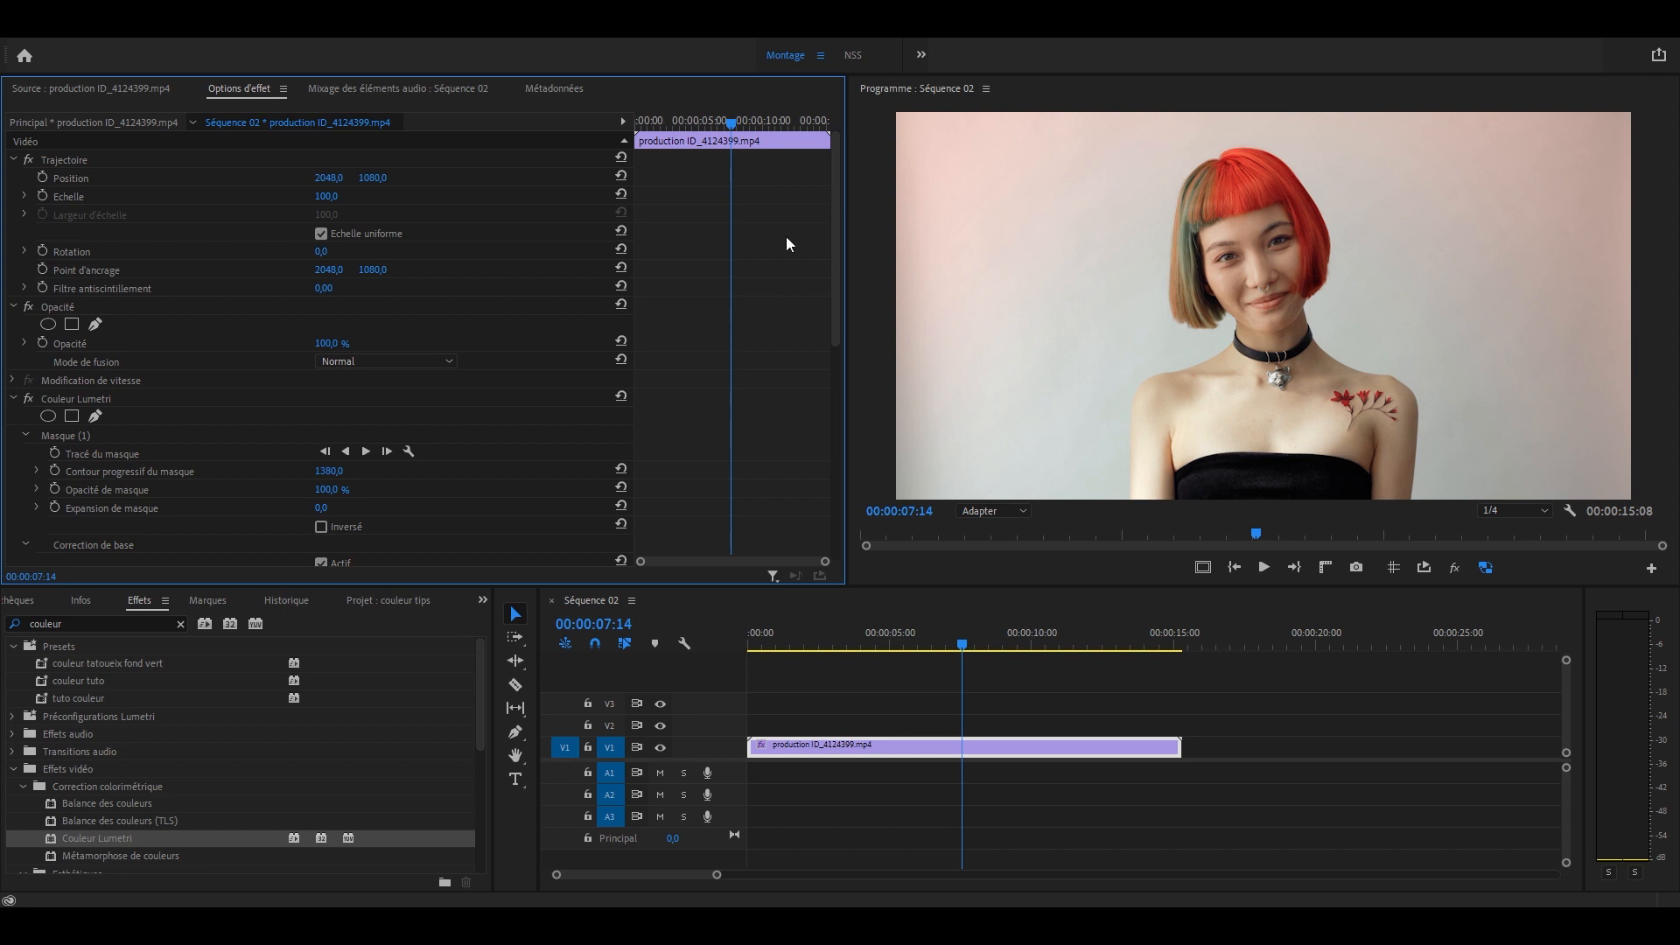
Compare the clip with Couleur Lumetri turned off and on, and play it back.
click(28, 399)
click(27, 399)
key(space)
key(space)
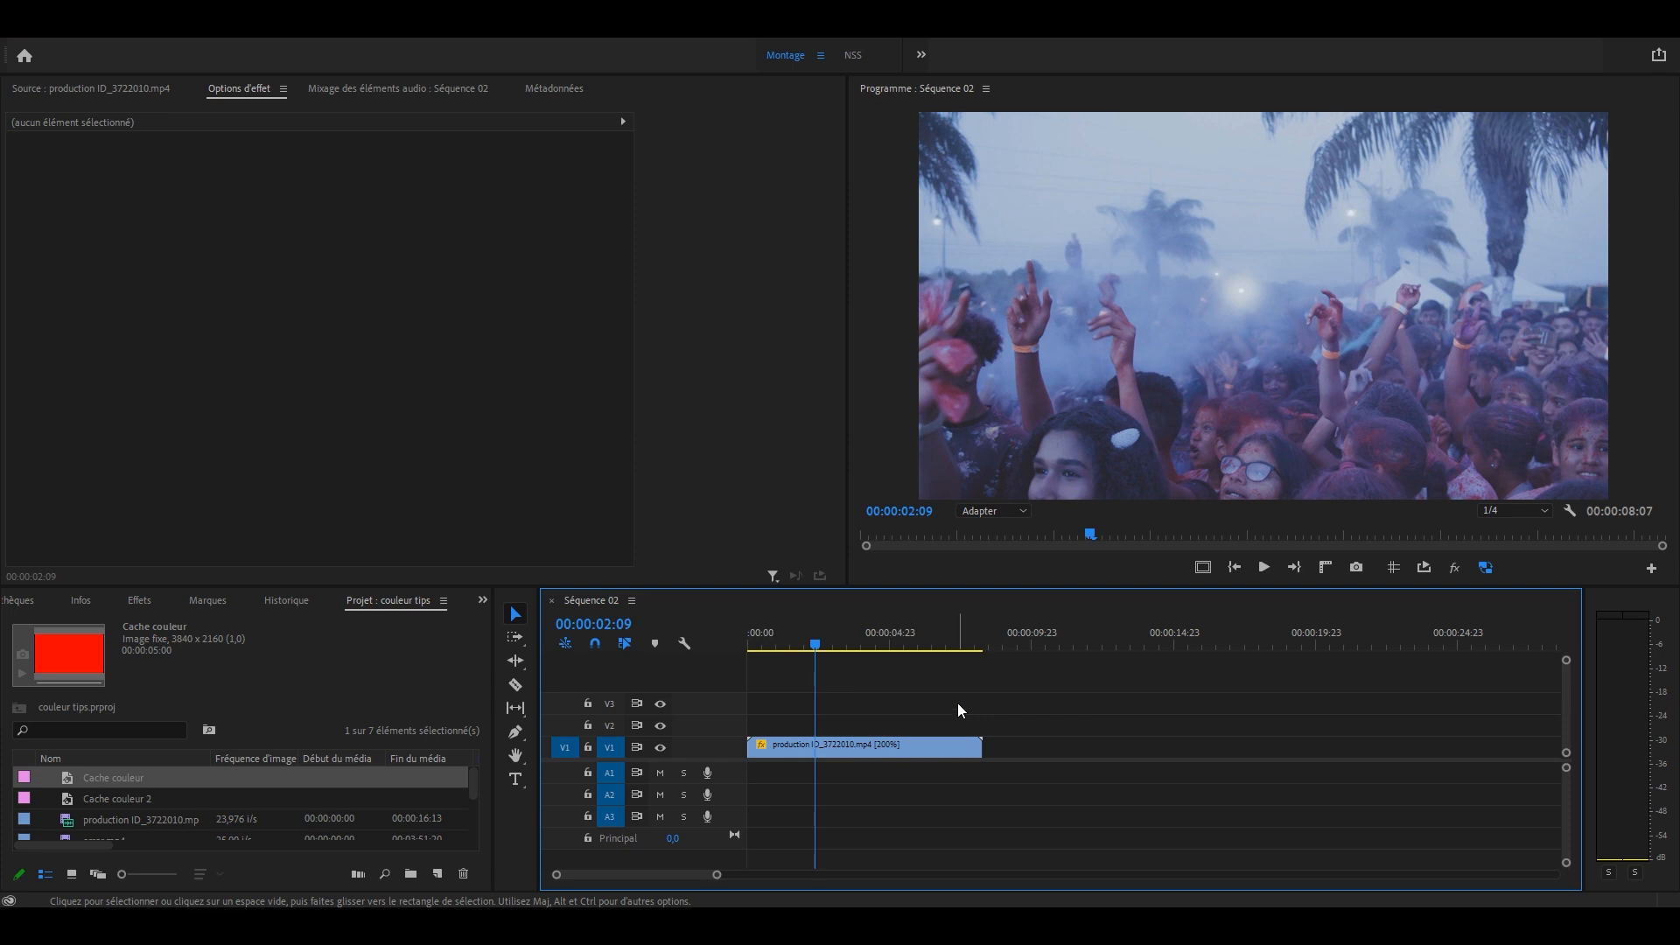
Place the red Cache couleur on V2 over the crowd clip's full length and apply Balance des couleurs (TLS) to it.
click(929, 746)
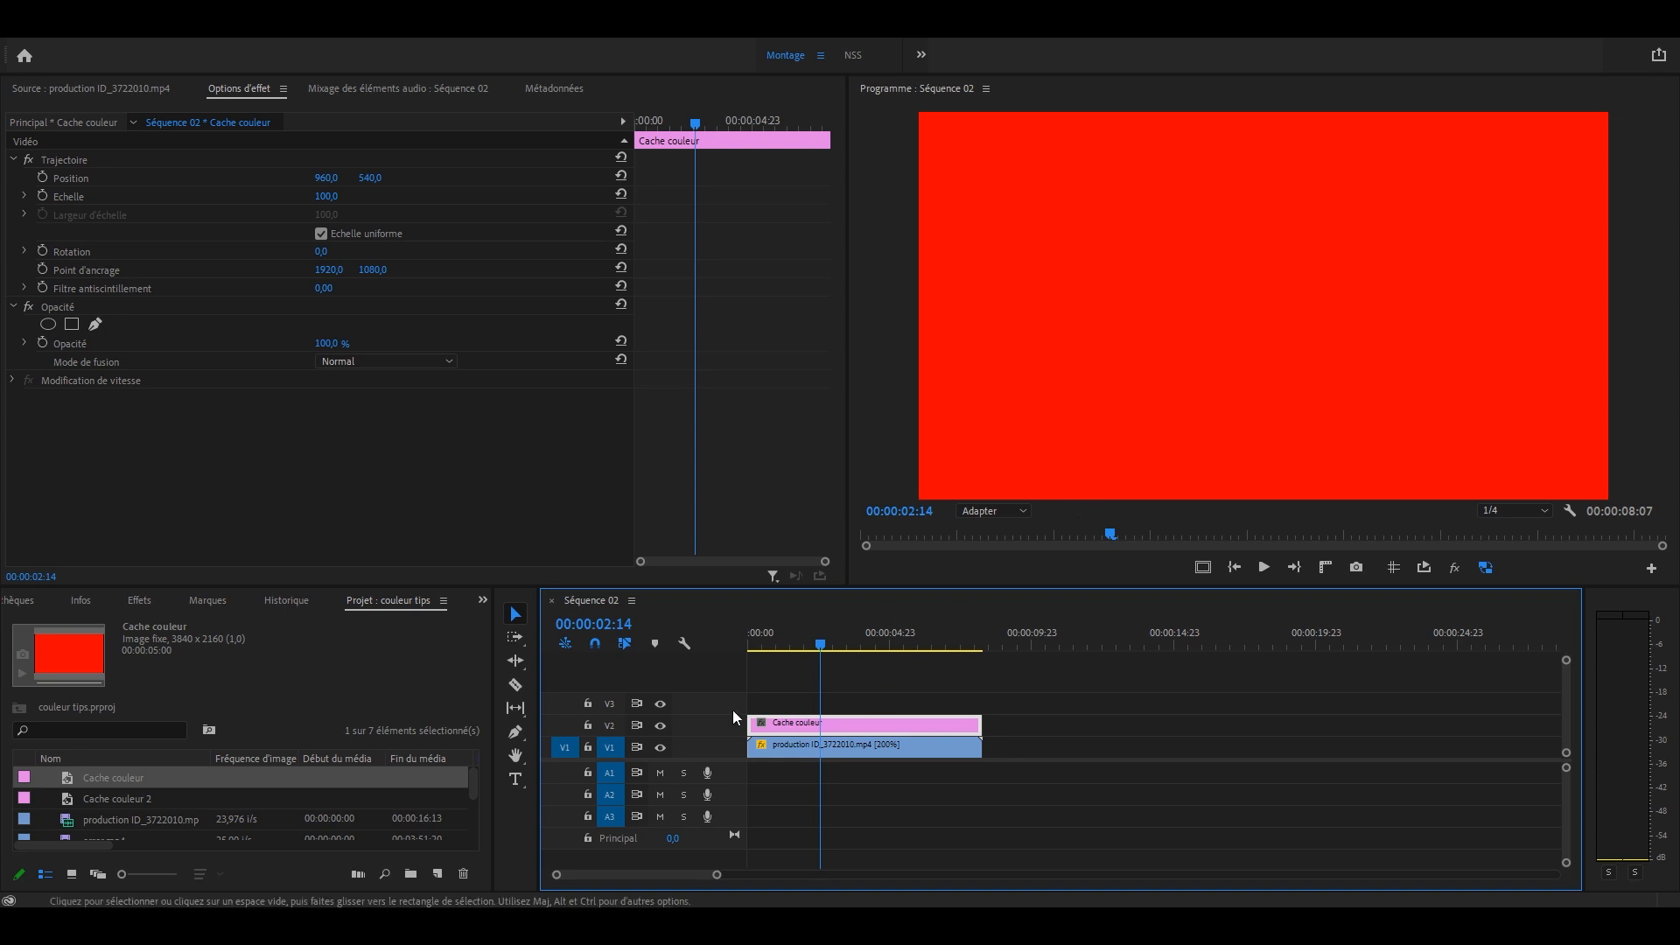
click(136, 599)
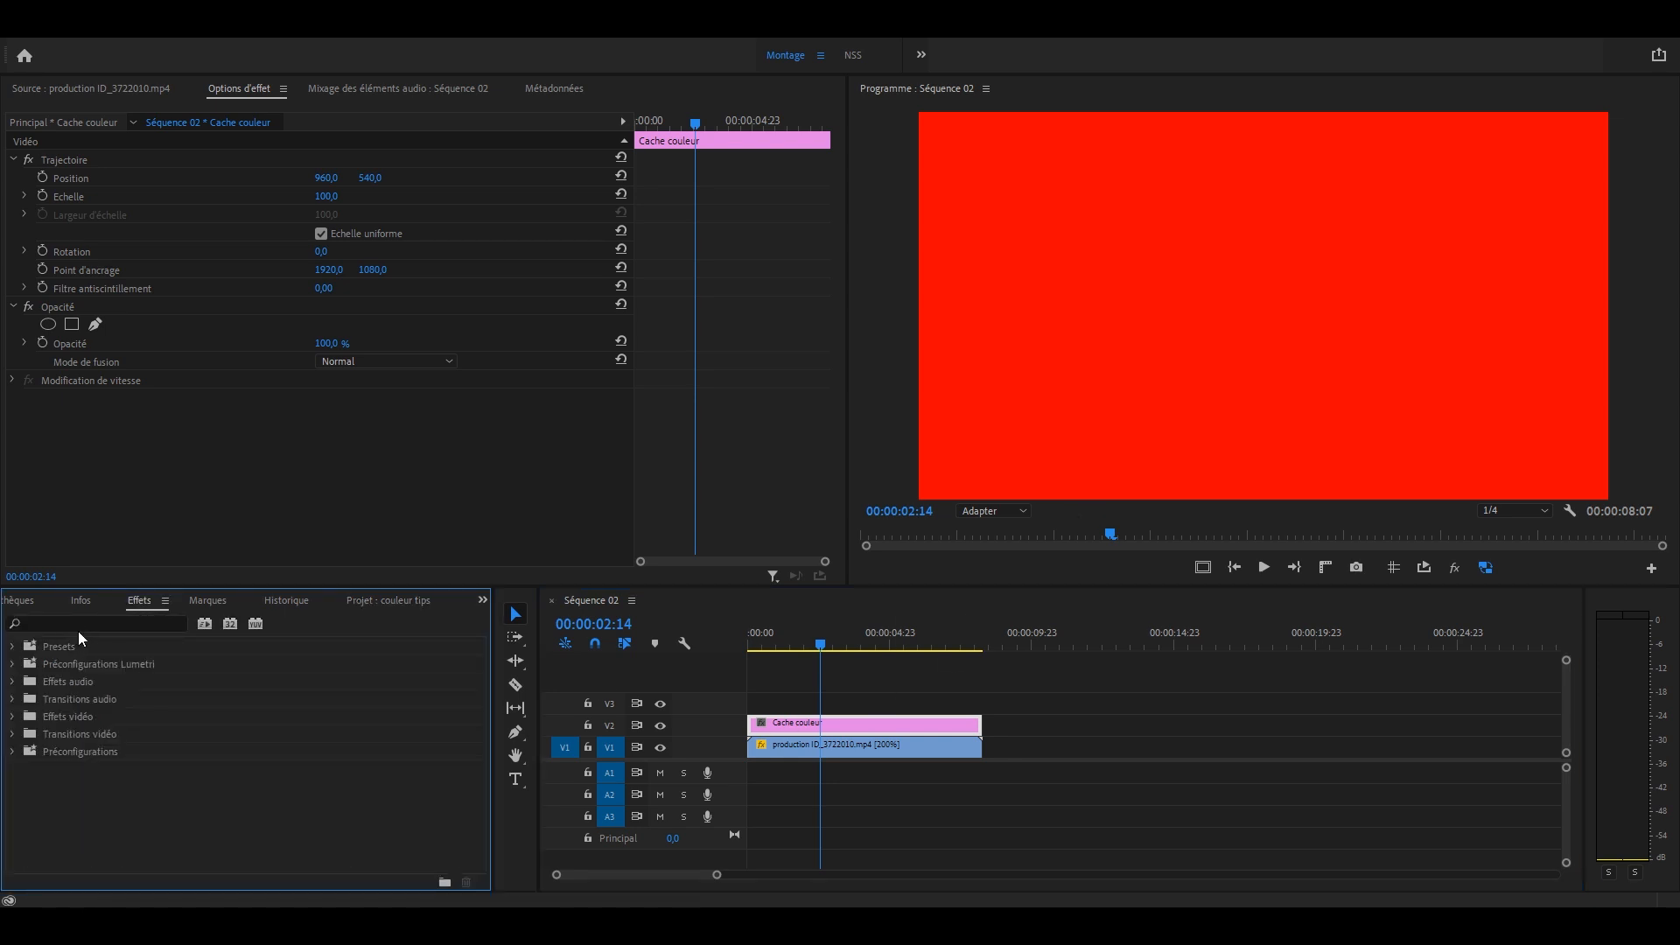
click(77, 625)
text(balance)
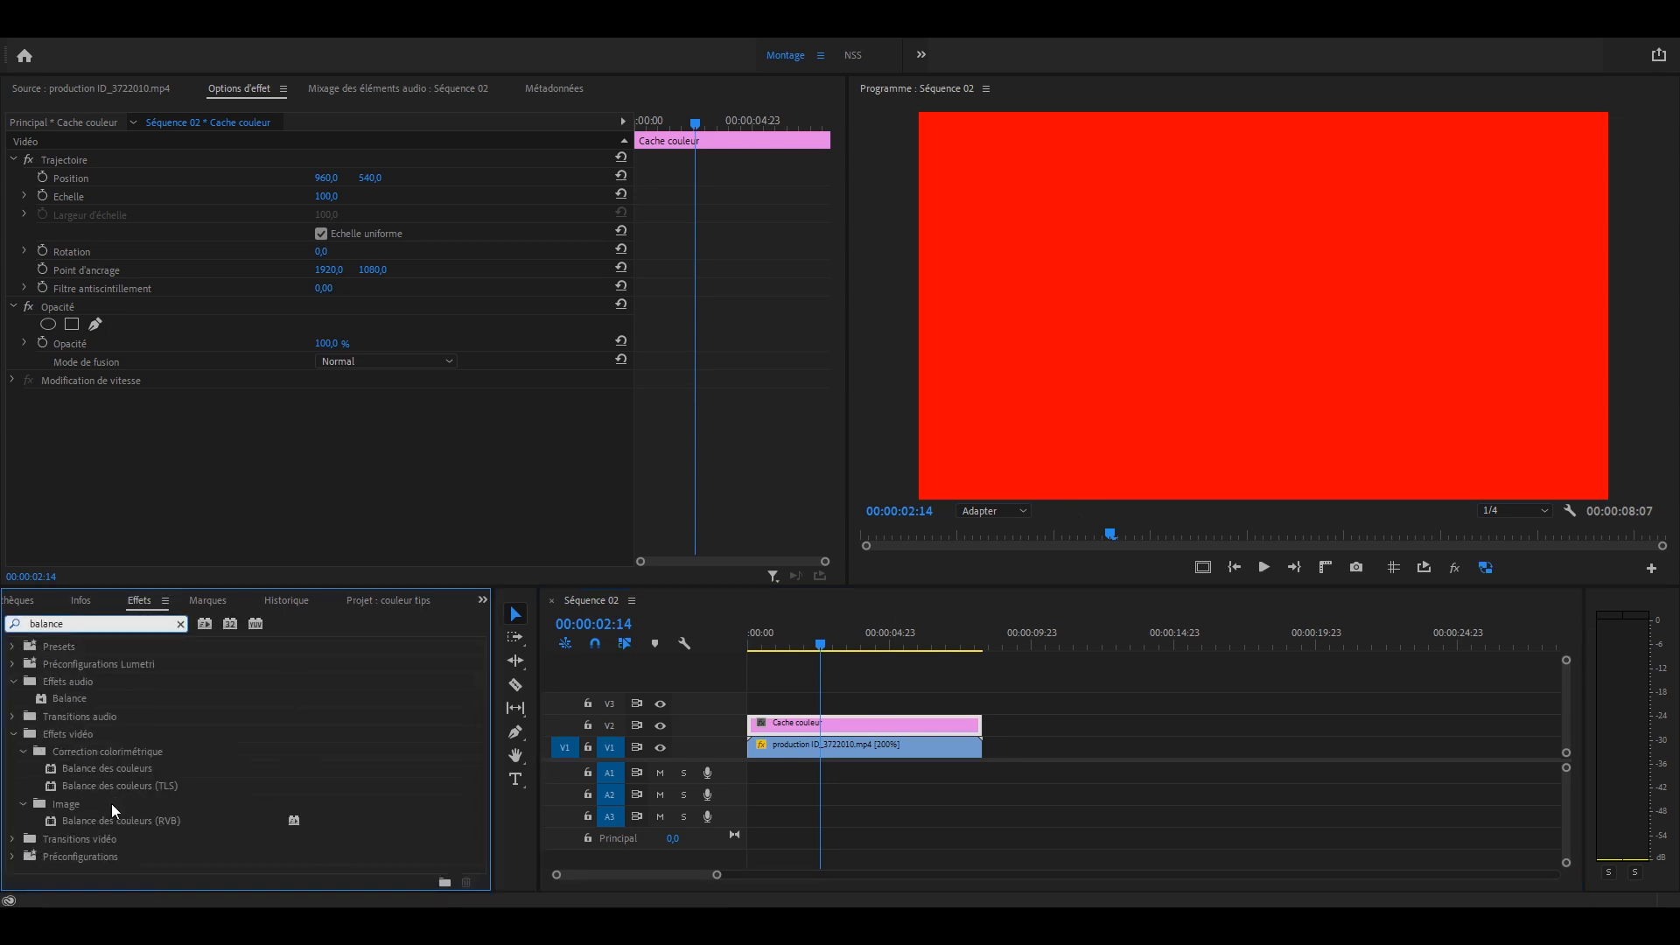
drag(91, 788, 833, 730)
Keyframe Teinte from 0 at the start of Cache couleur to 11x40,0 at its end, and play the colour animation.
click(637, 126)
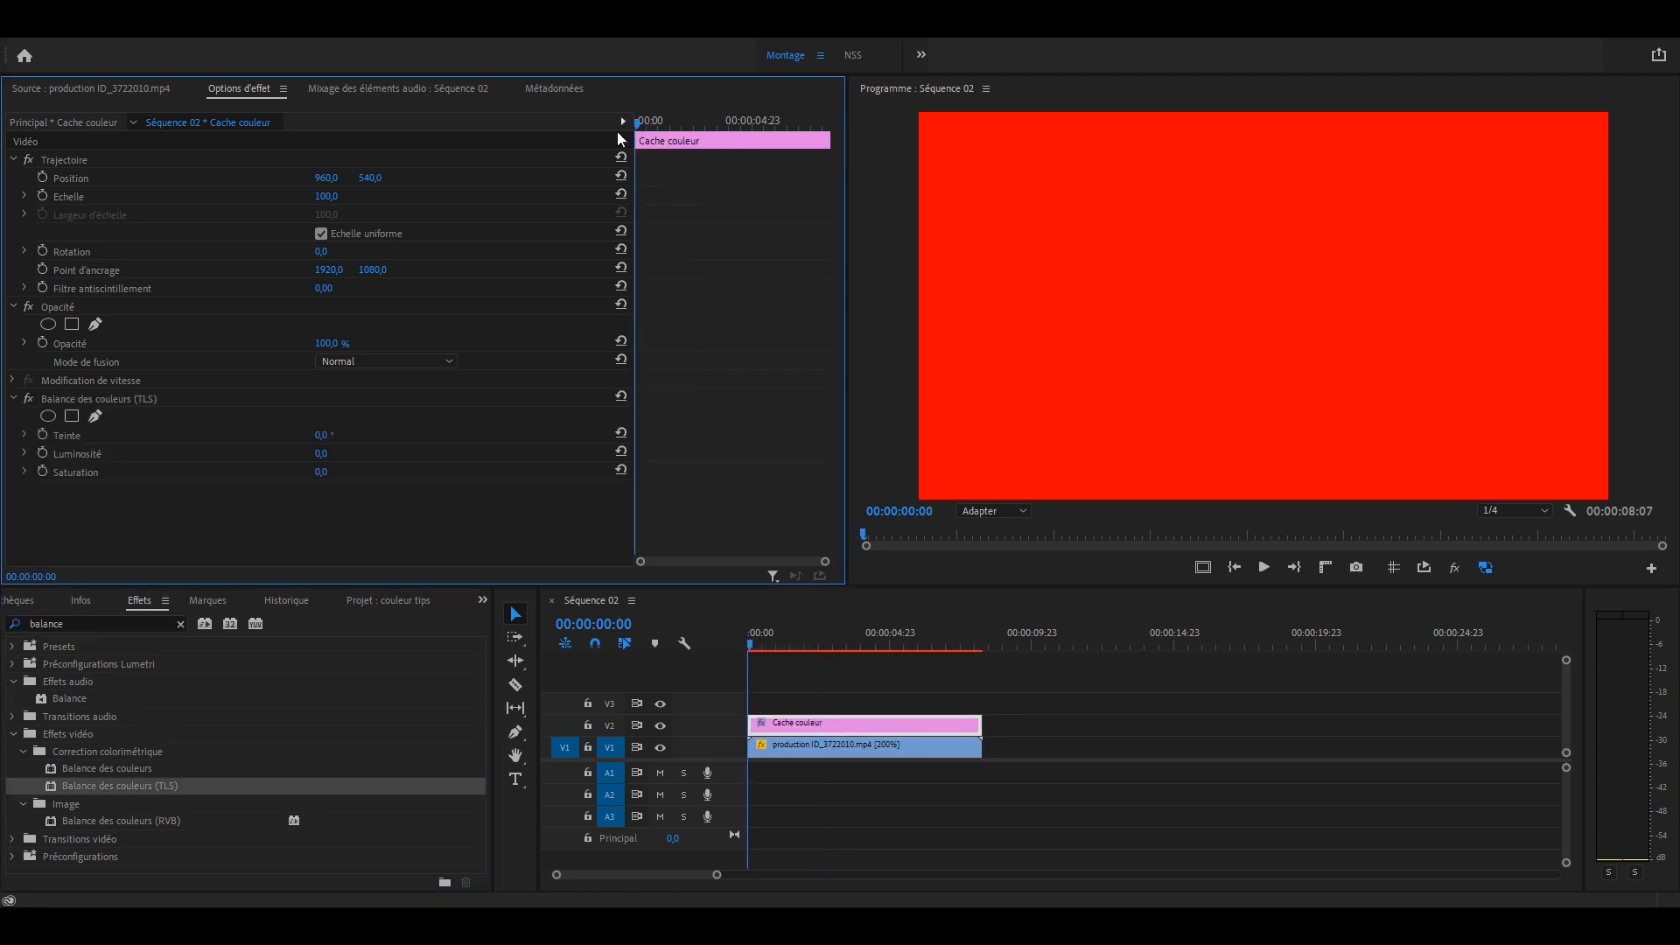
click(42, 434)
key(End)
drag(321, 435, 365, 424)
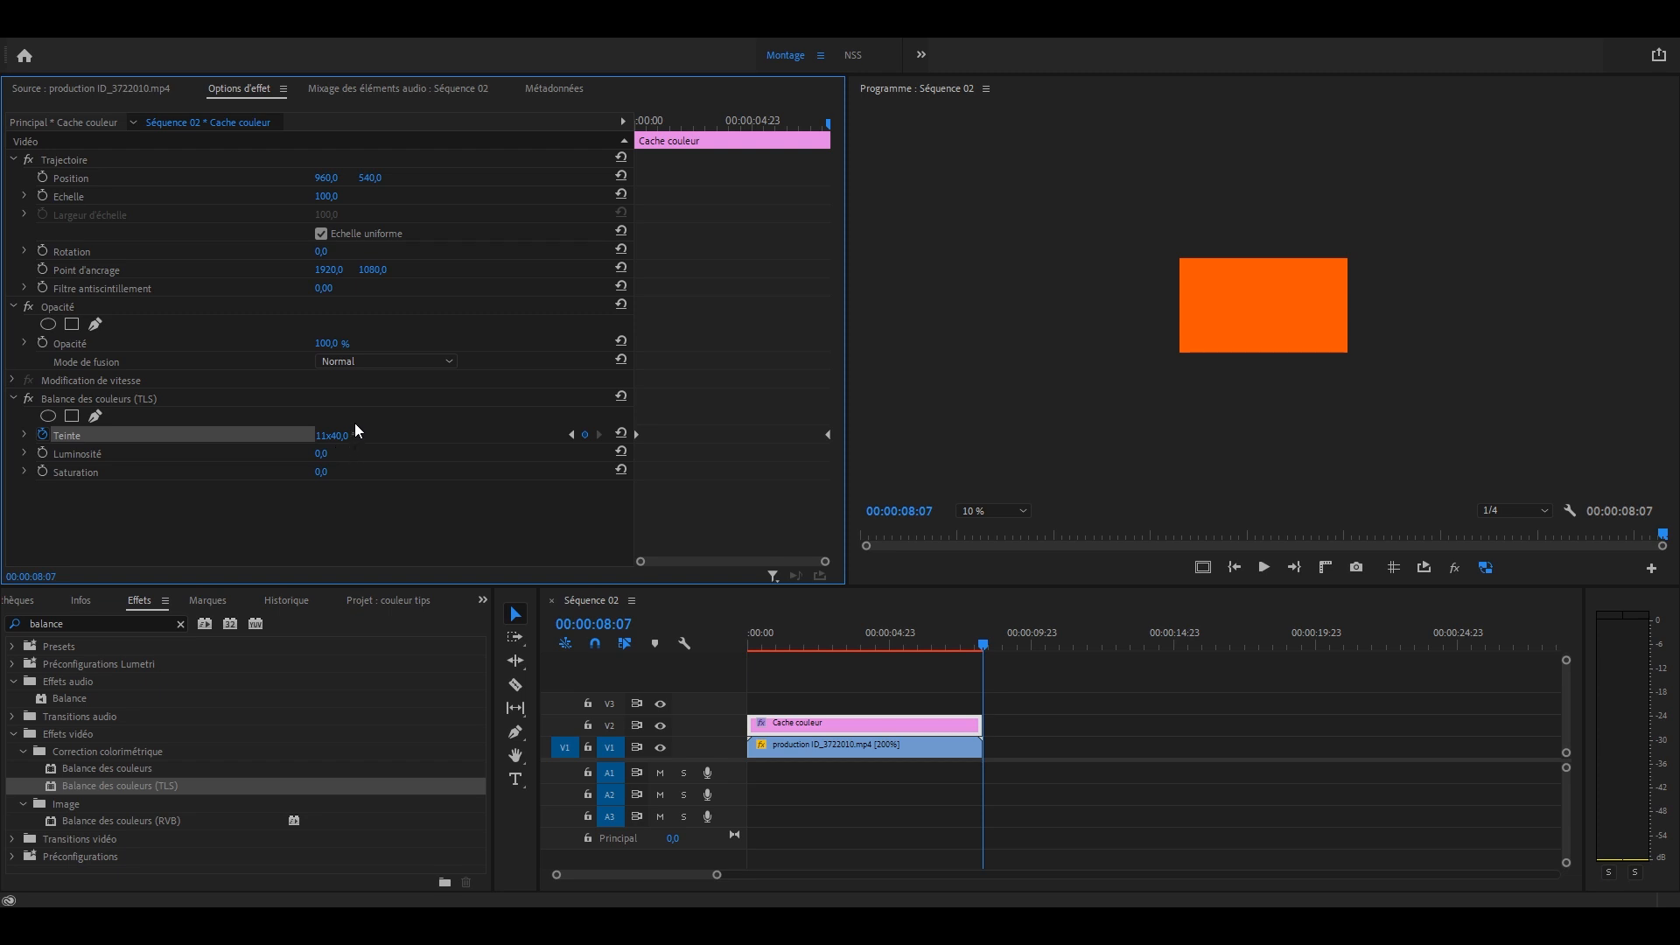
key(Home)
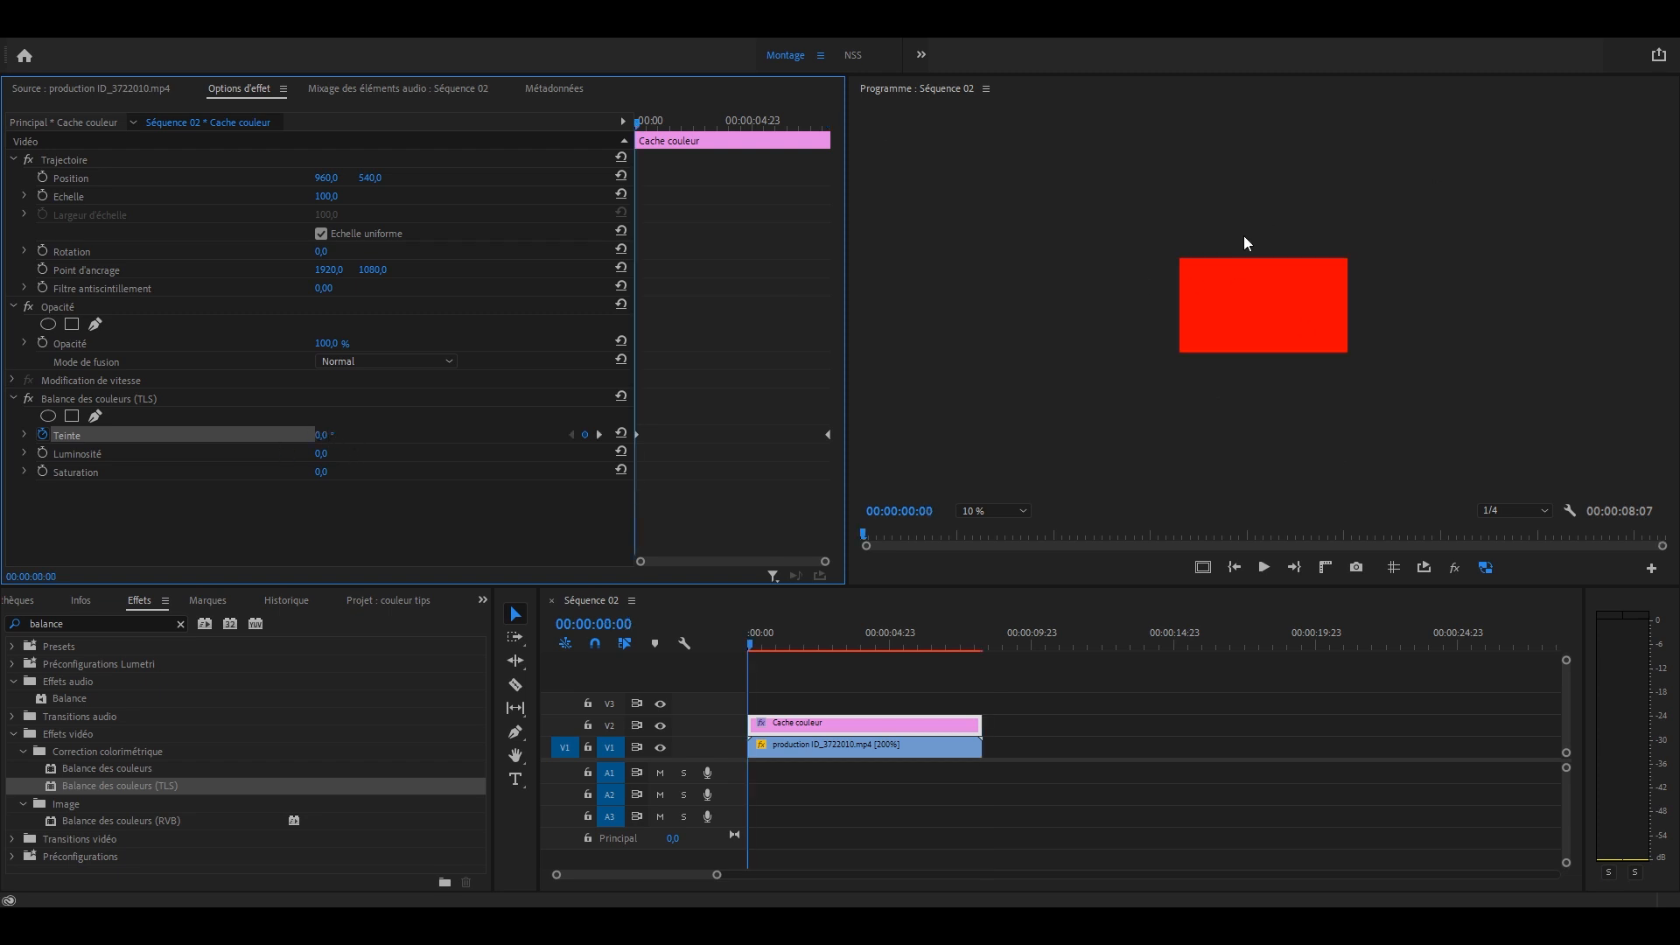
key(space)
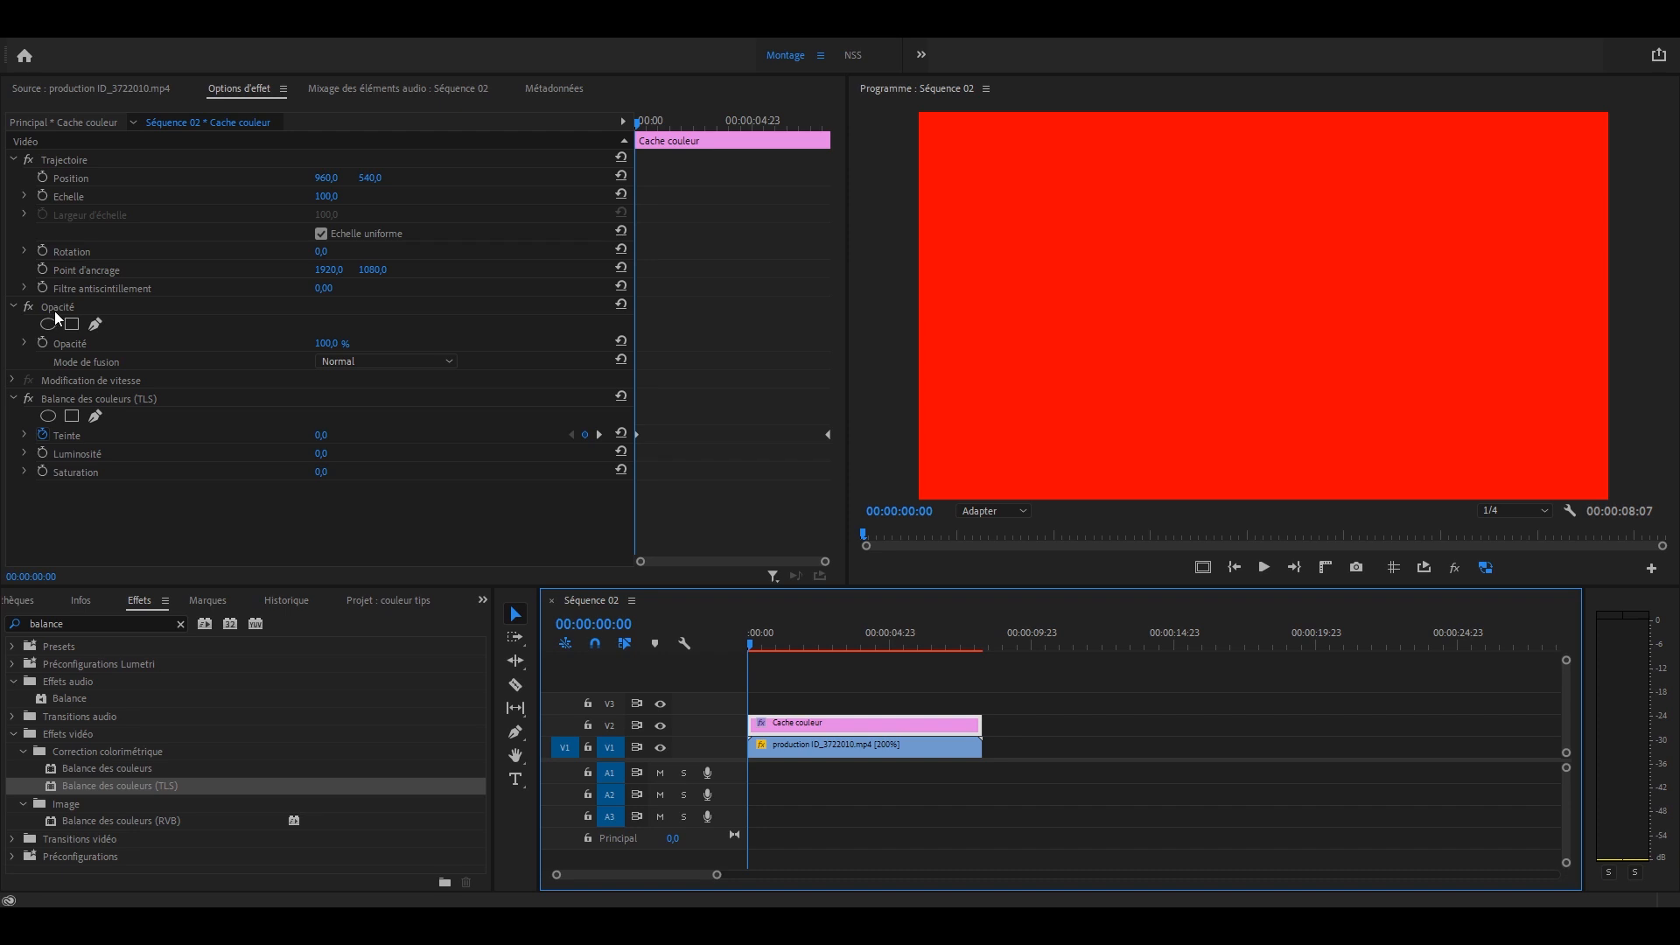
Choose a different Mode de fusion for the red Cache couleur over the crowd clip.
click(348, 359)
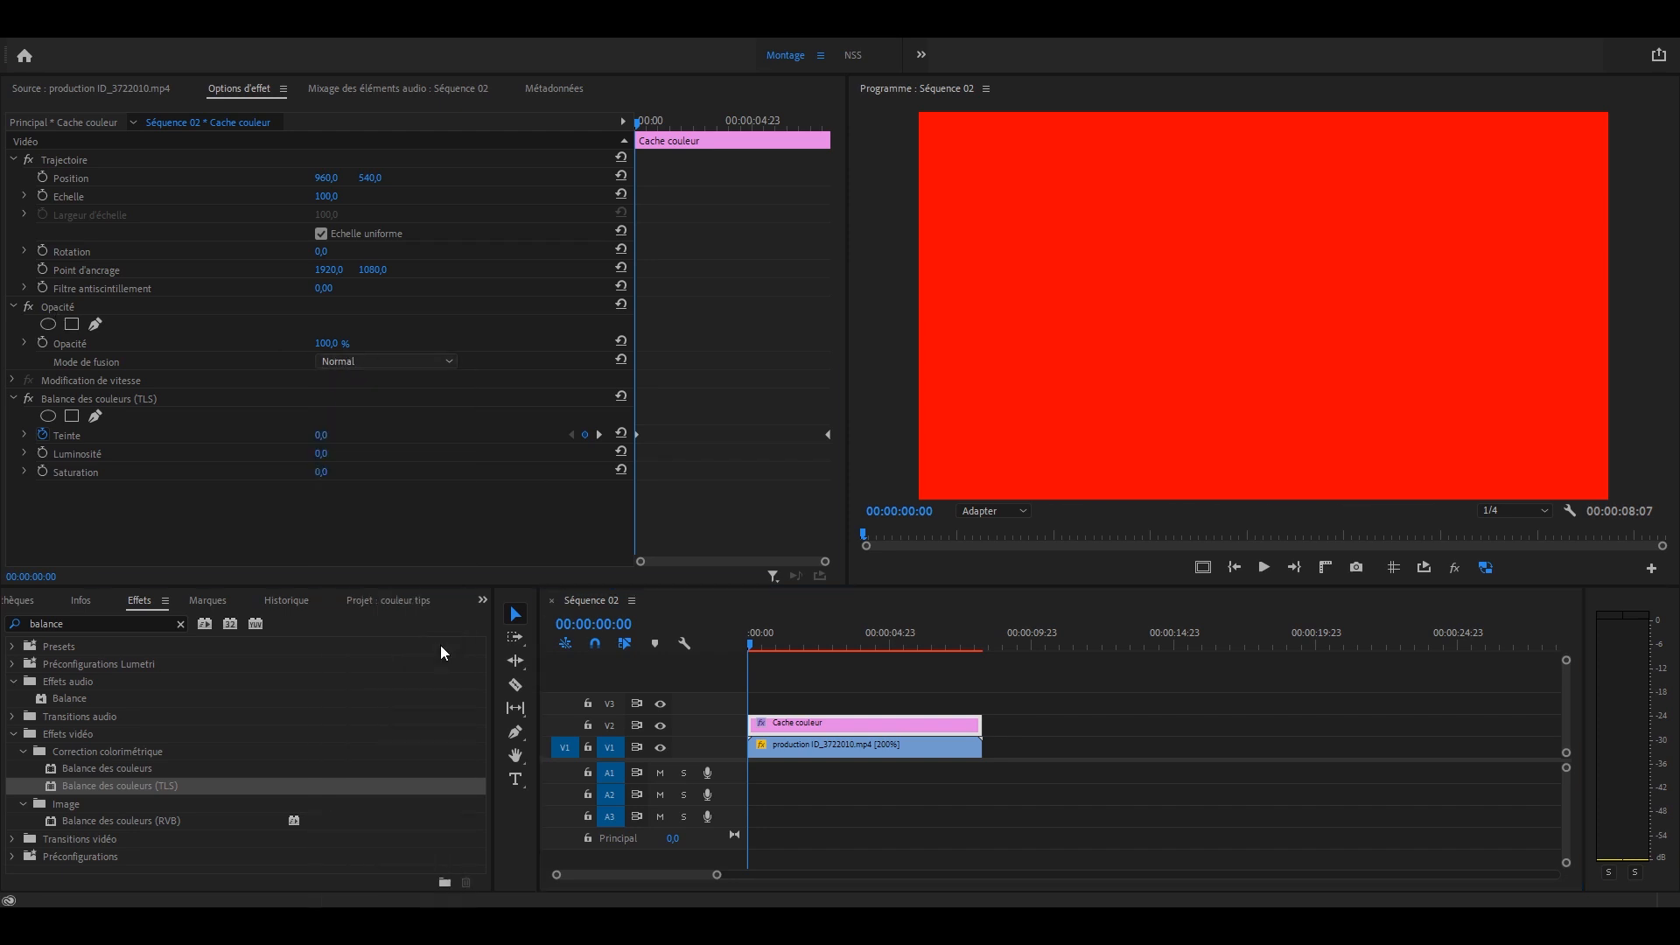
click(439, 643)
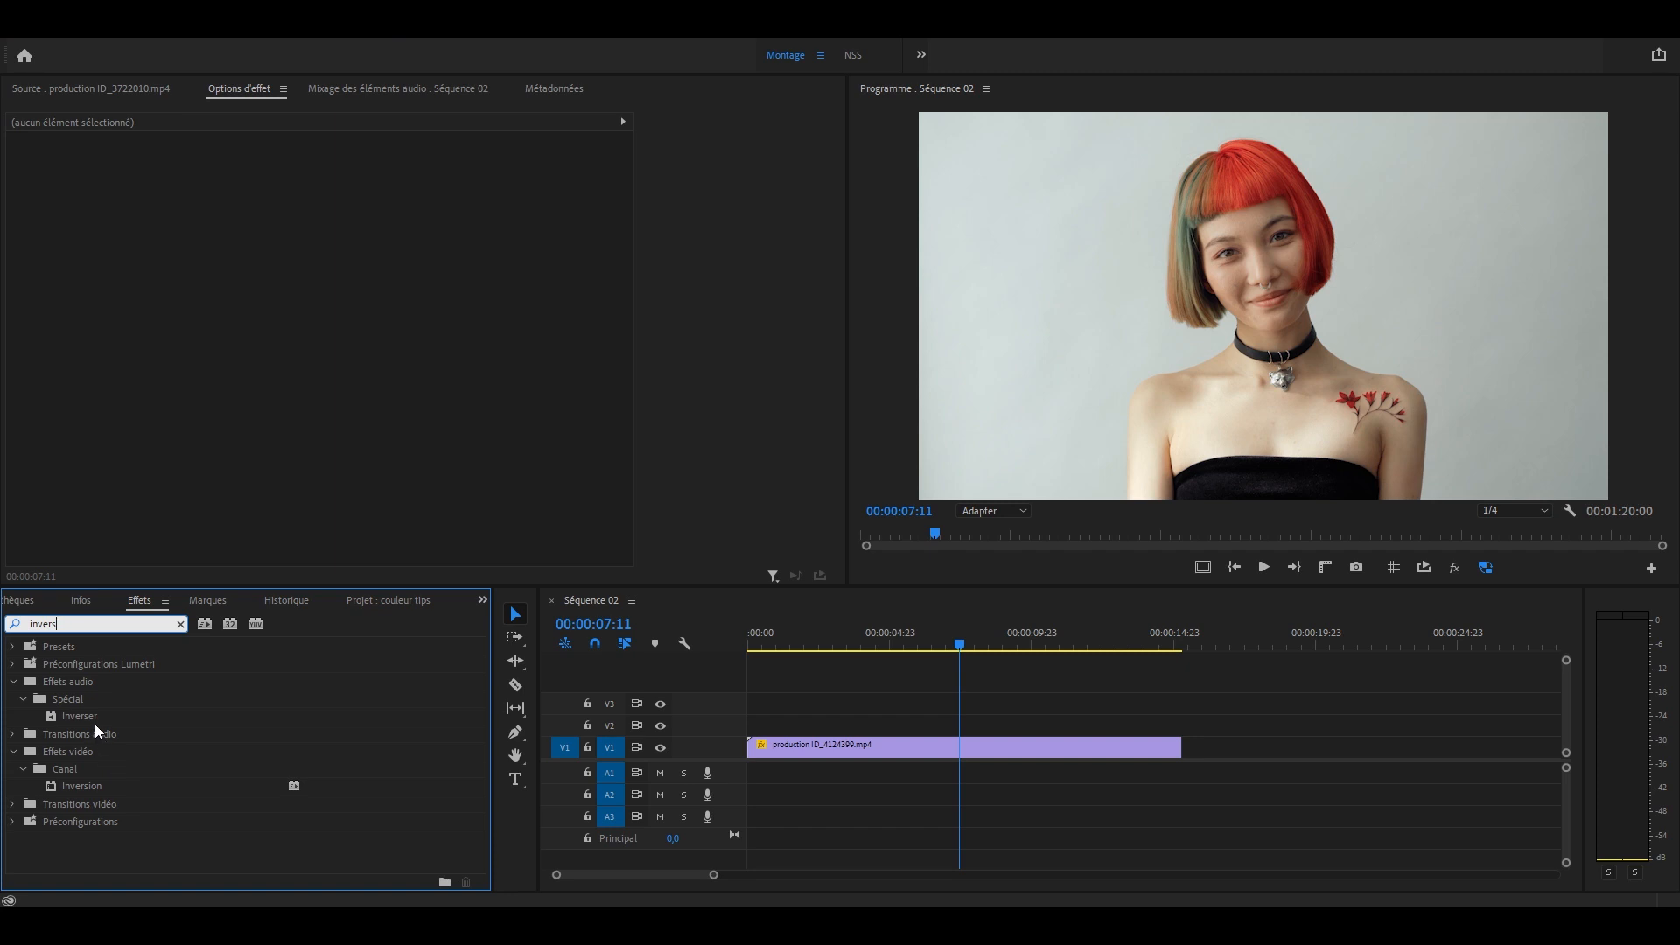
Apply the Inversion video effect to the woman's clip and step through its Canal options, including Vert and Teinte.
drag(88, 787, 862, 746)
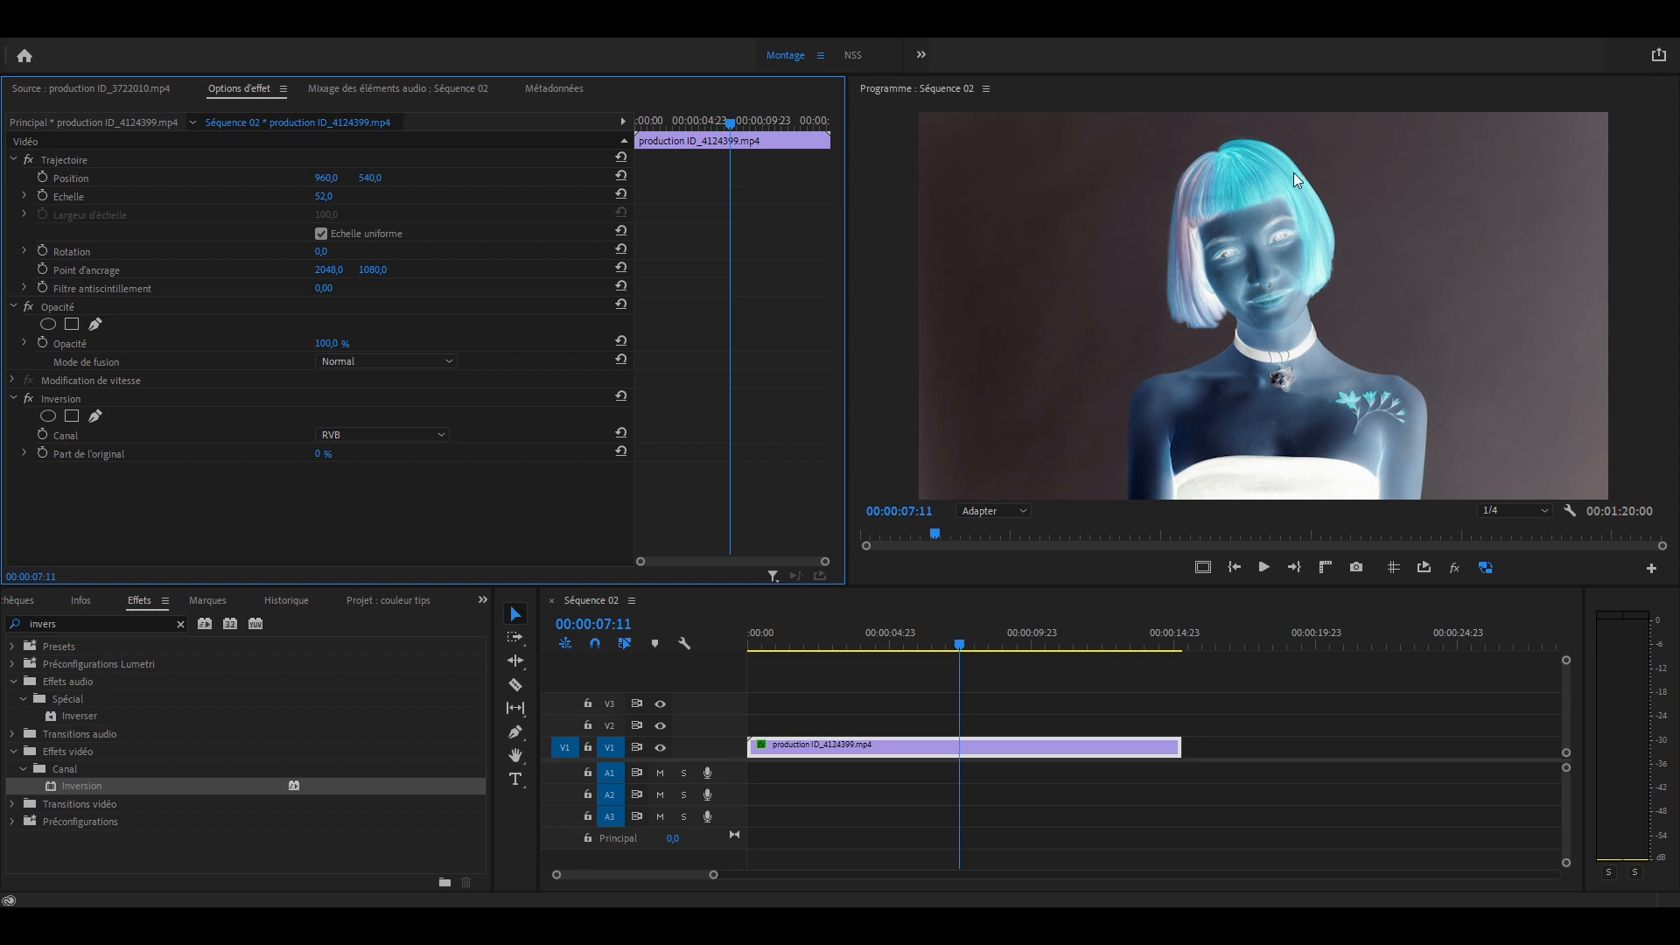
click(371, 435)
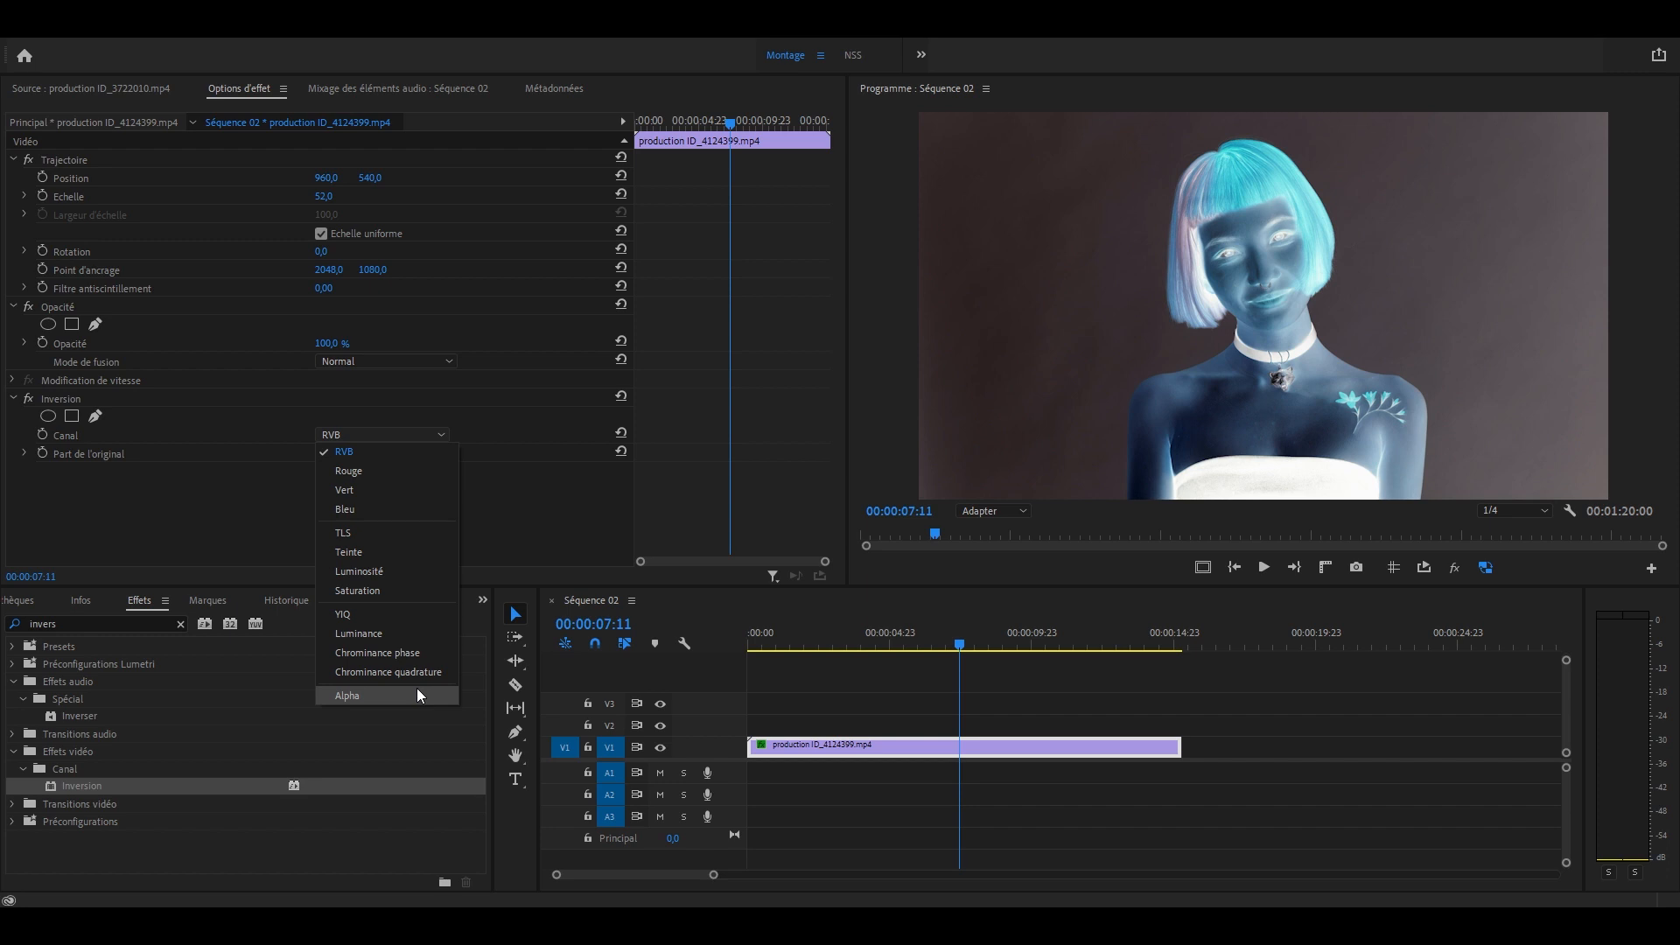
click(345, 490)
scroll(369, 434, down, 1)
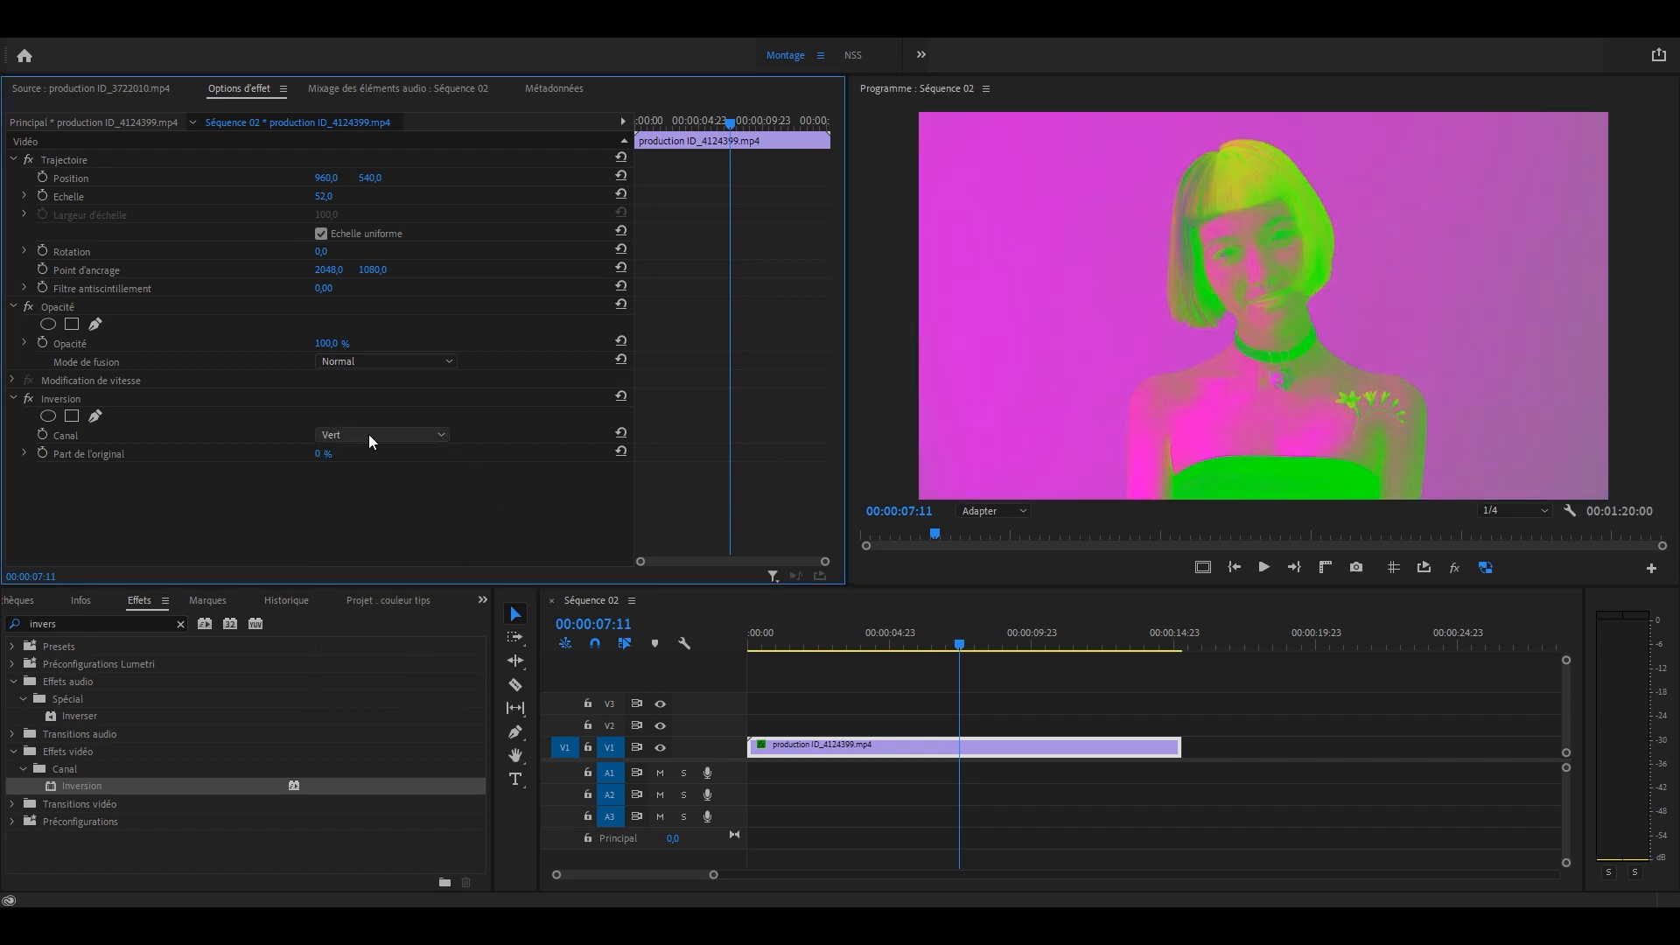
scroll(369, 434, down, 1)
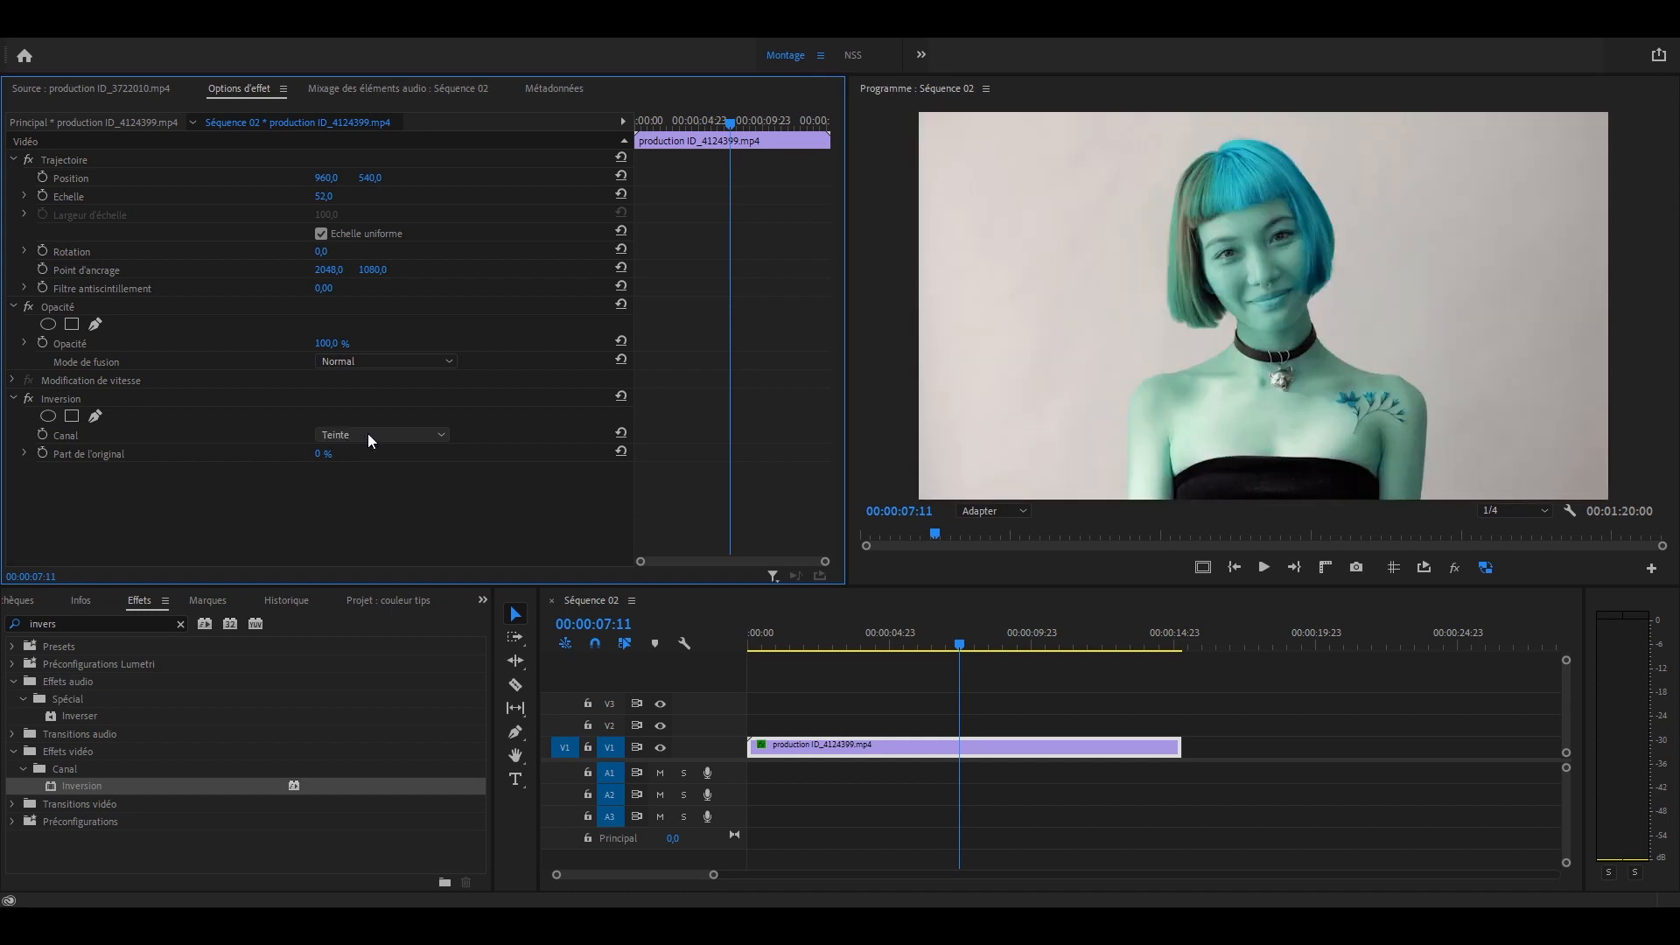
scroll(369, 436, down, 1)
scroll(364, 434, down, 1)
scroll(362, 434, down, 1)
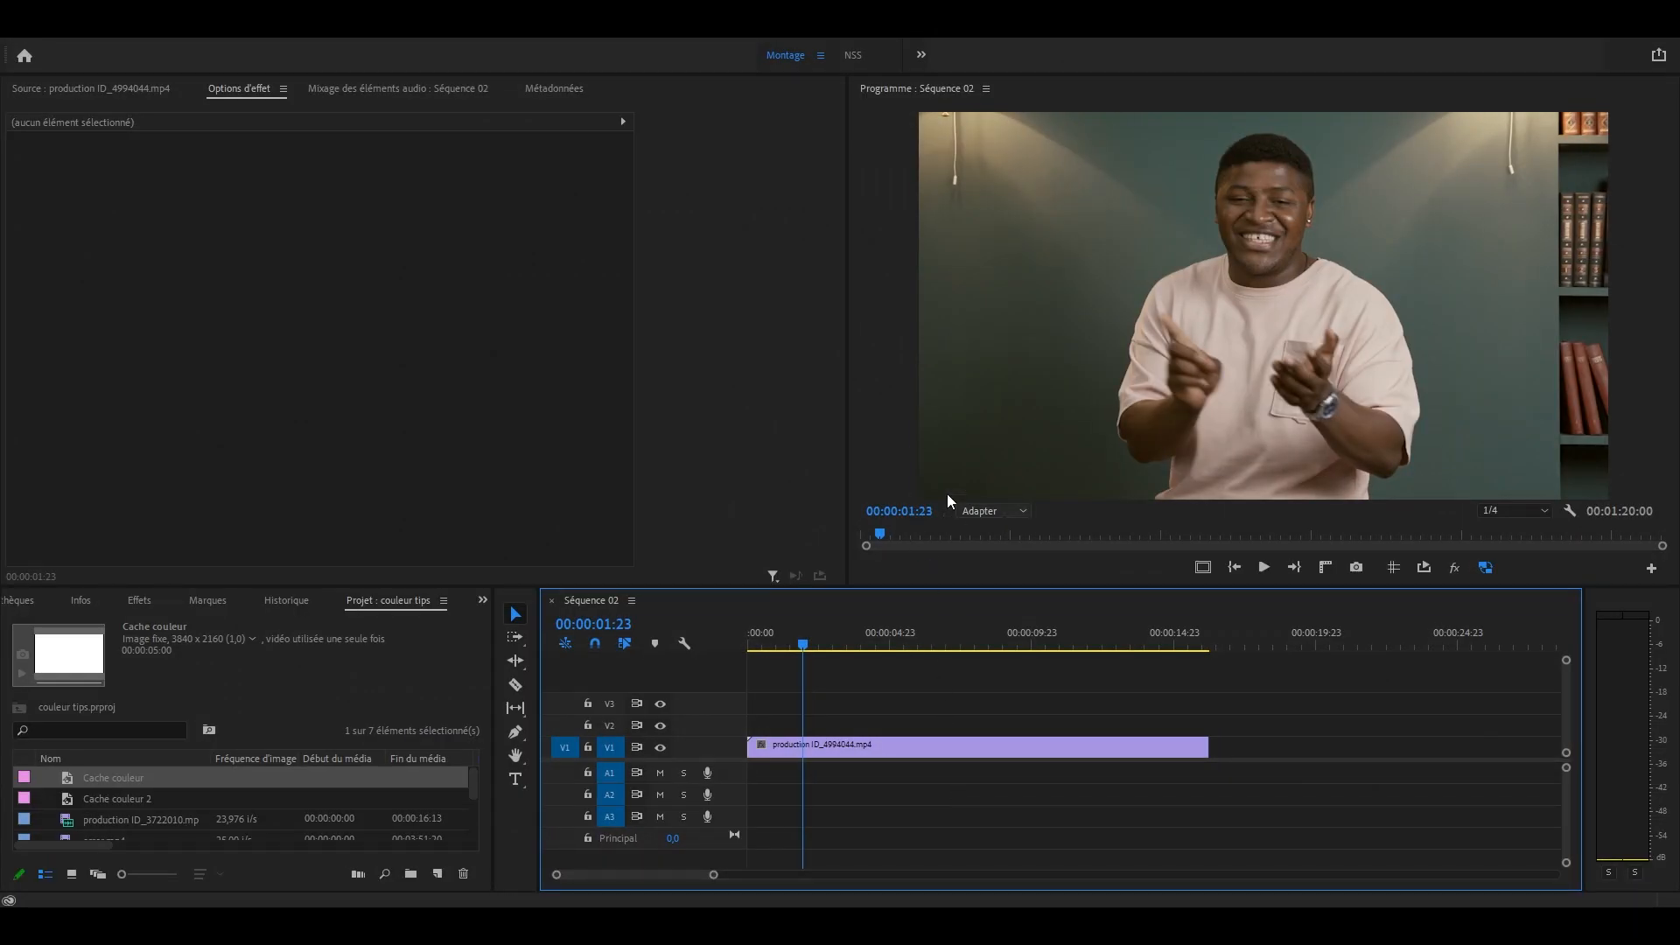
Stack the white Cache couleur on V2 and the cyan Cache couleur 2 on V3, both spanning the man's clip.
key(shift+1)
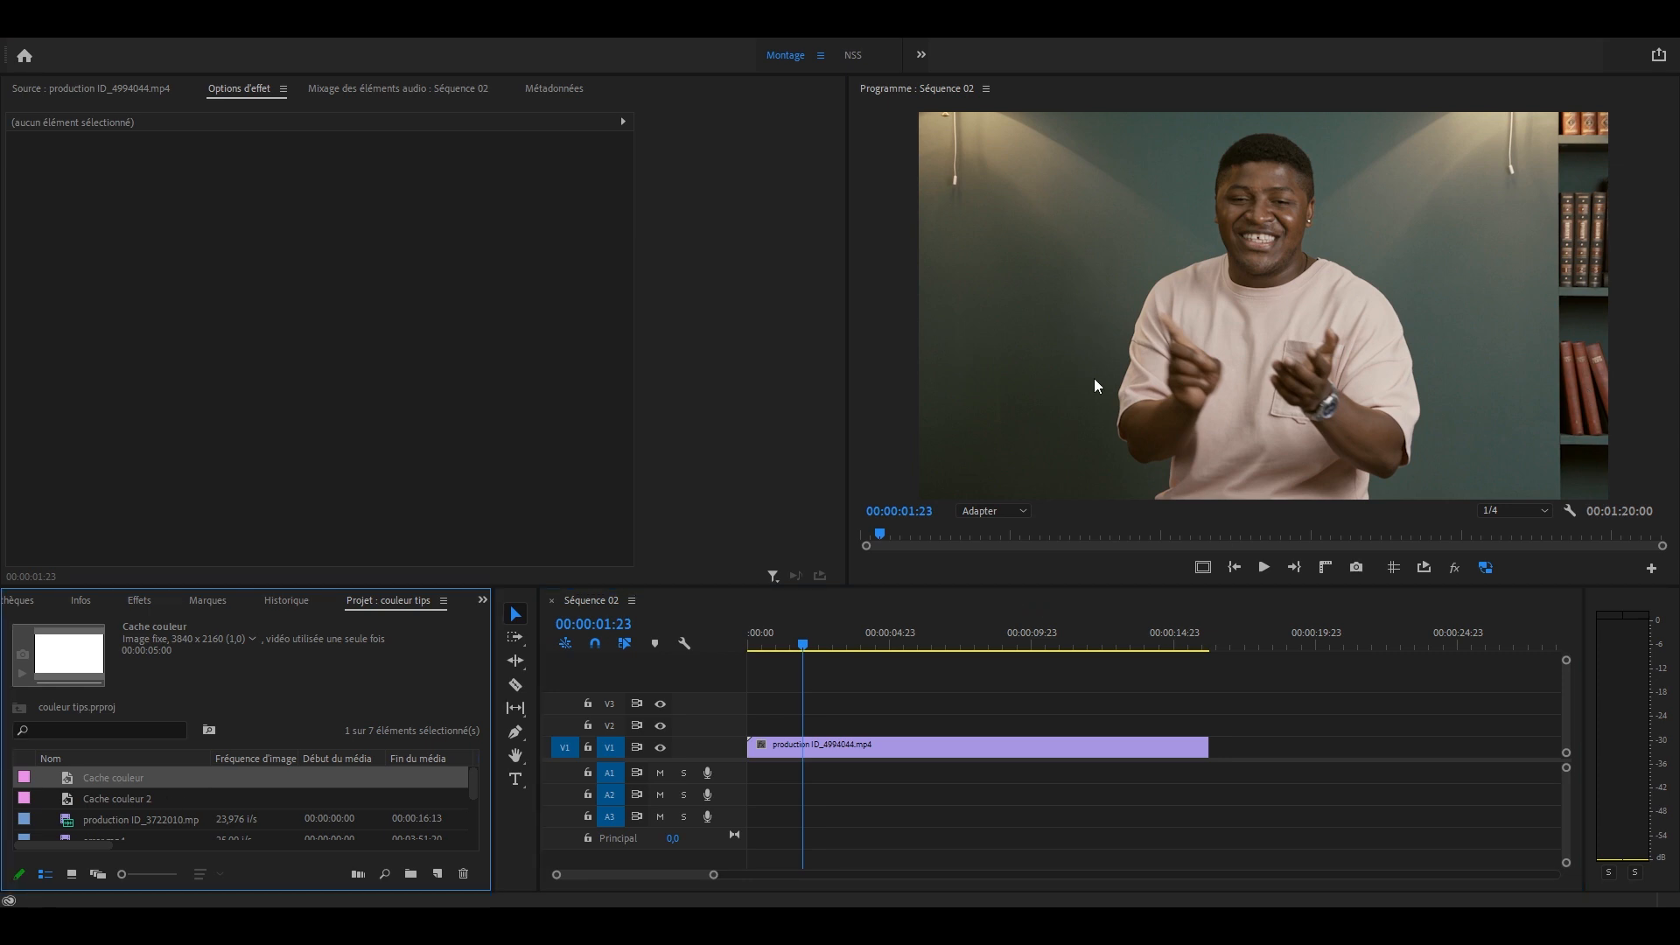
key(.)
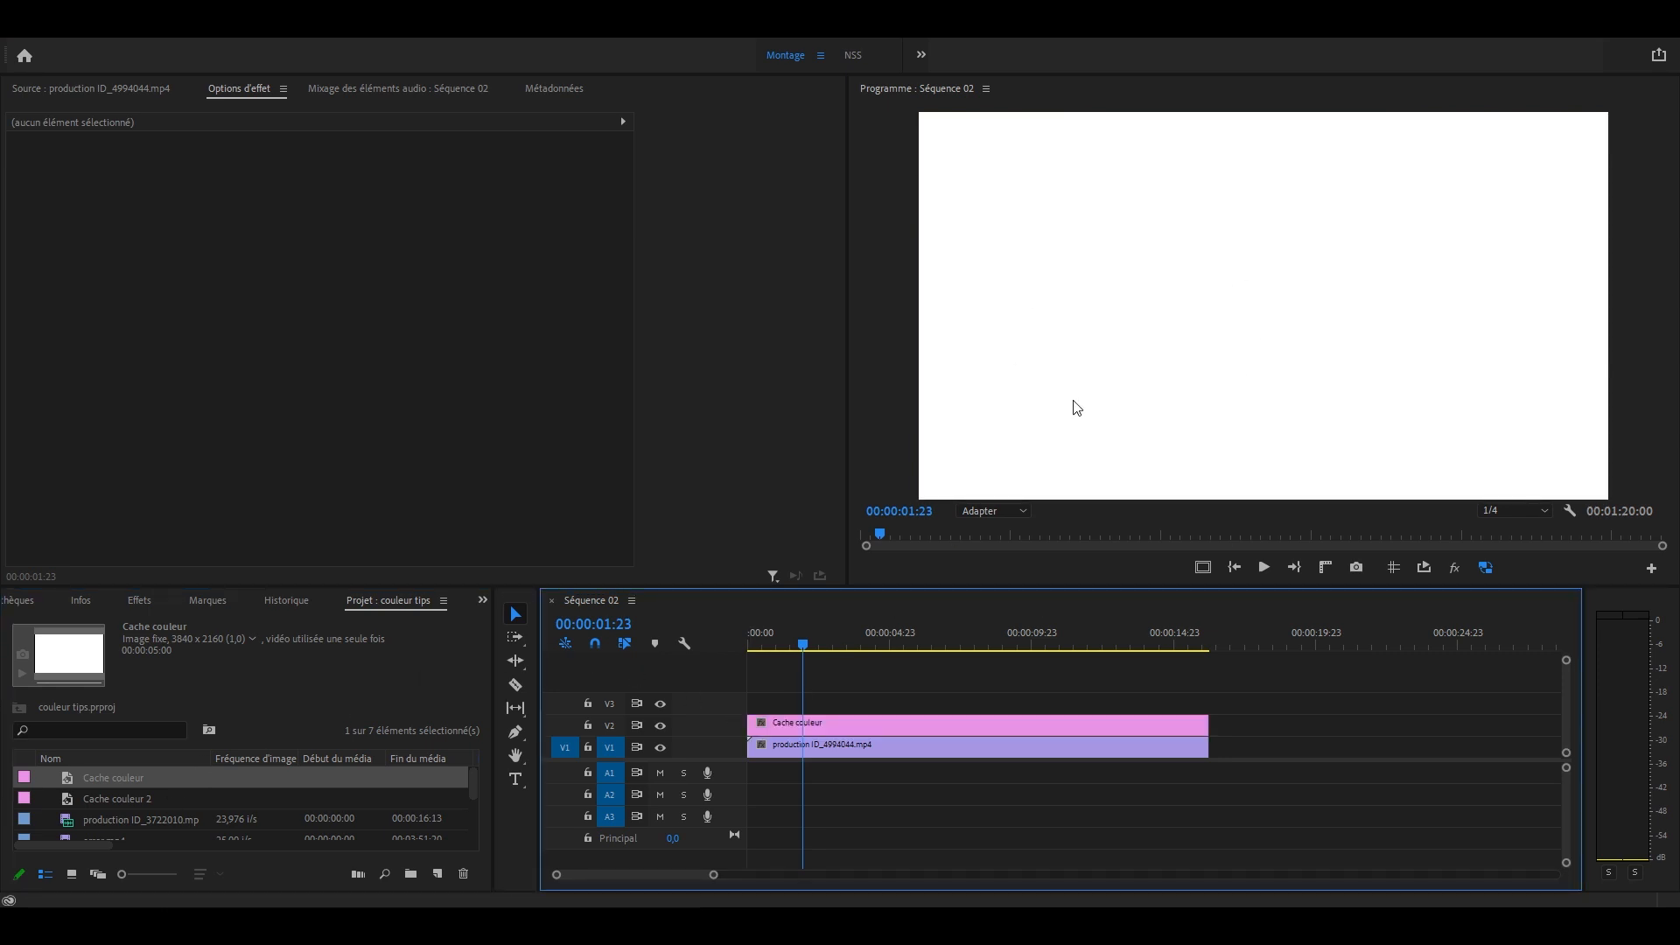
drag(117, 799, 744, 705)
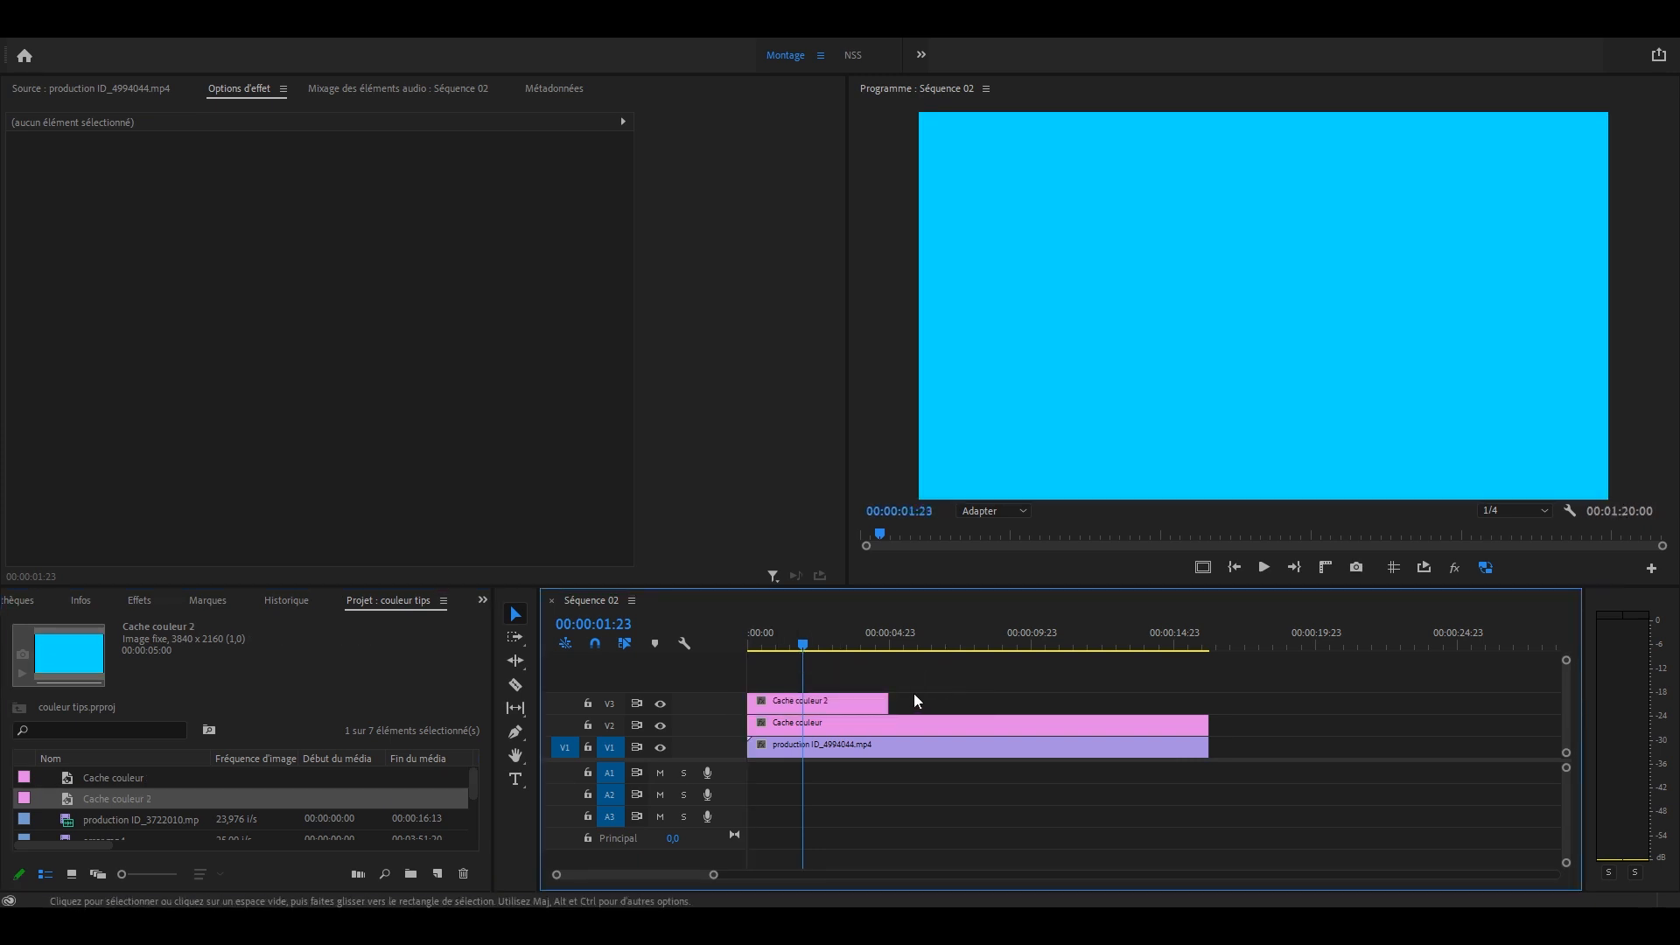
drag(888, 703, 1209, 718)
Disable Echelle uniforme on Cache couleur 2 and scale it to 99 wide and 98,2 high, leaving an even white border.
drag(343, 196, 340, 198)
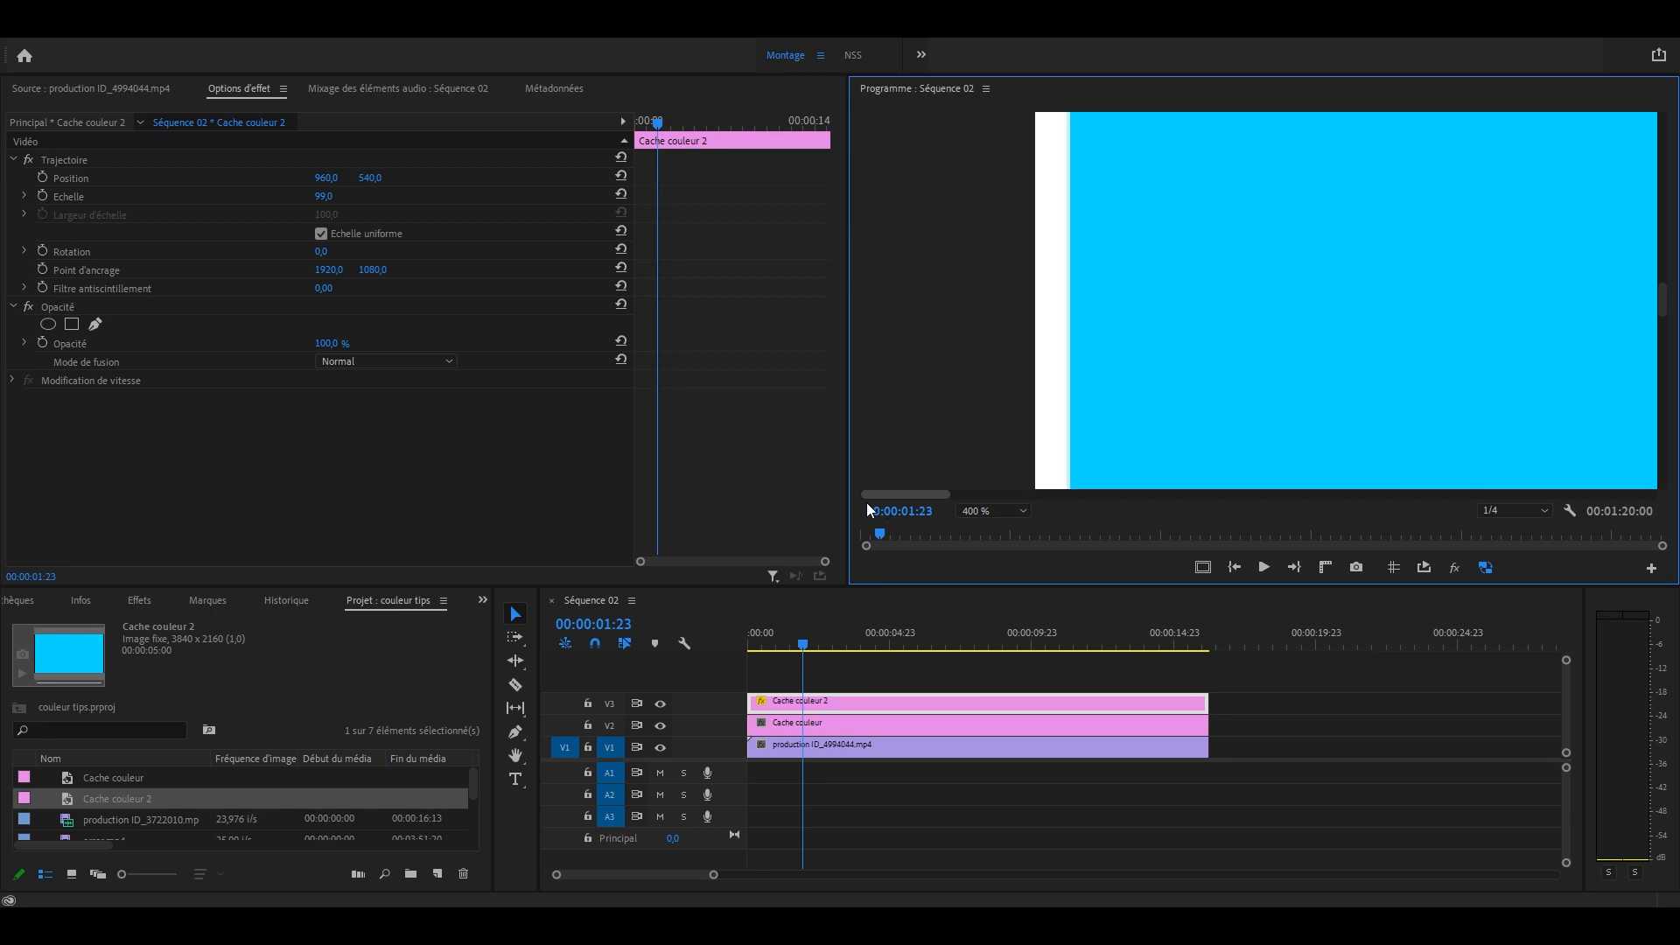
drag(1667, 277, 1663, 149)
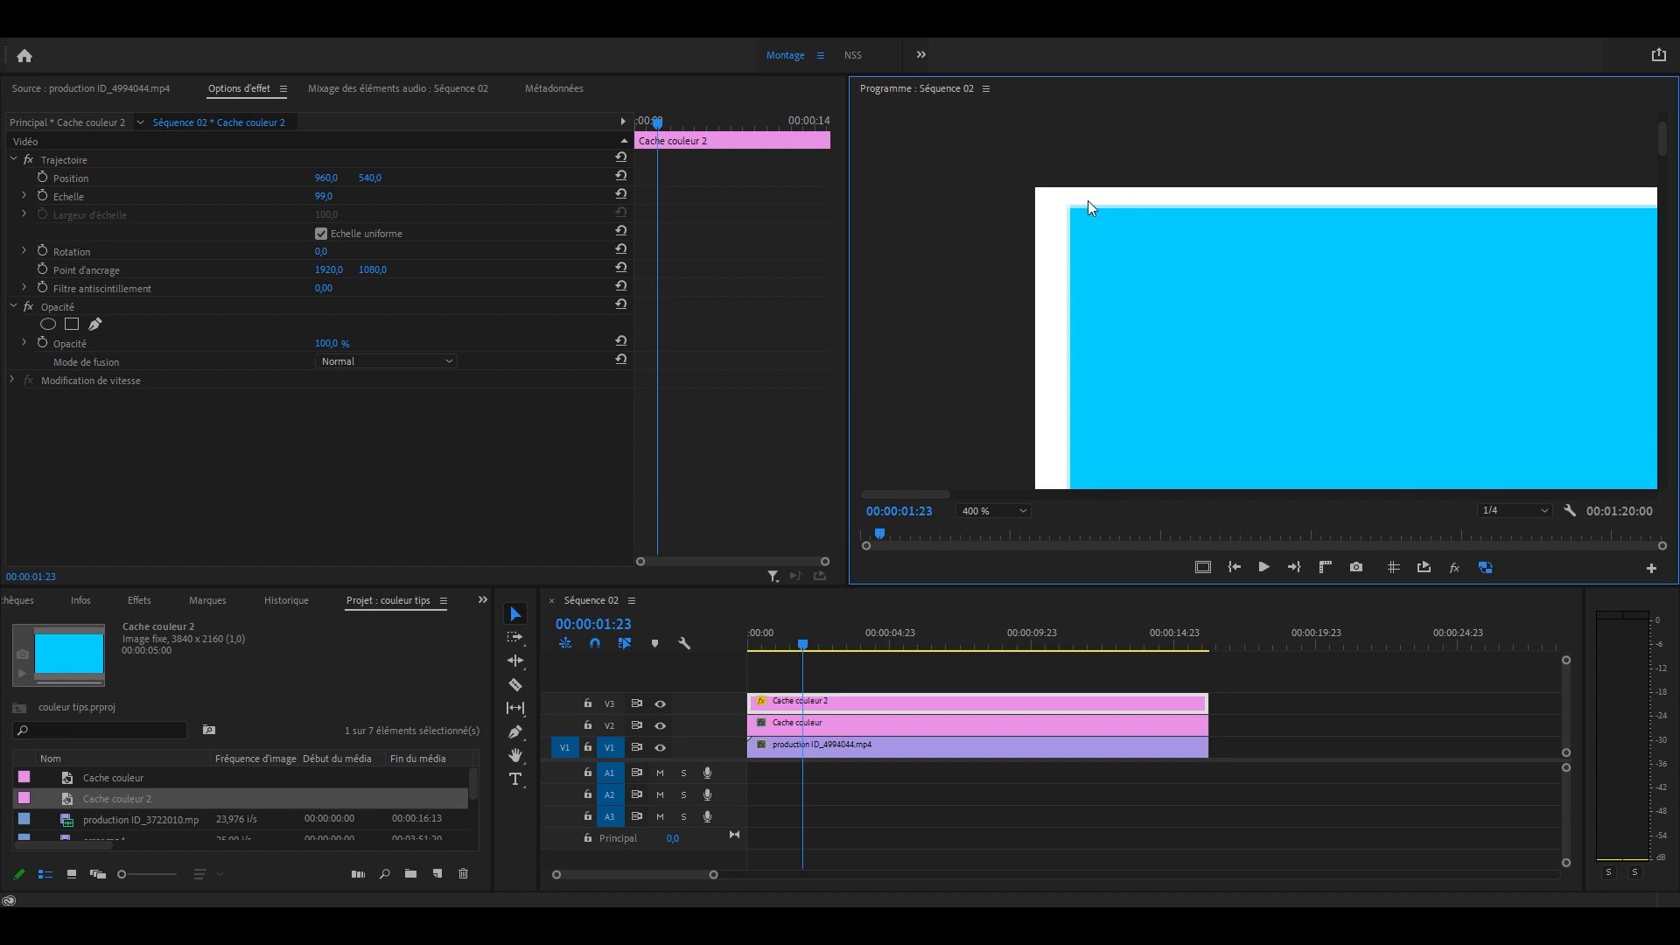
click(321, 234)
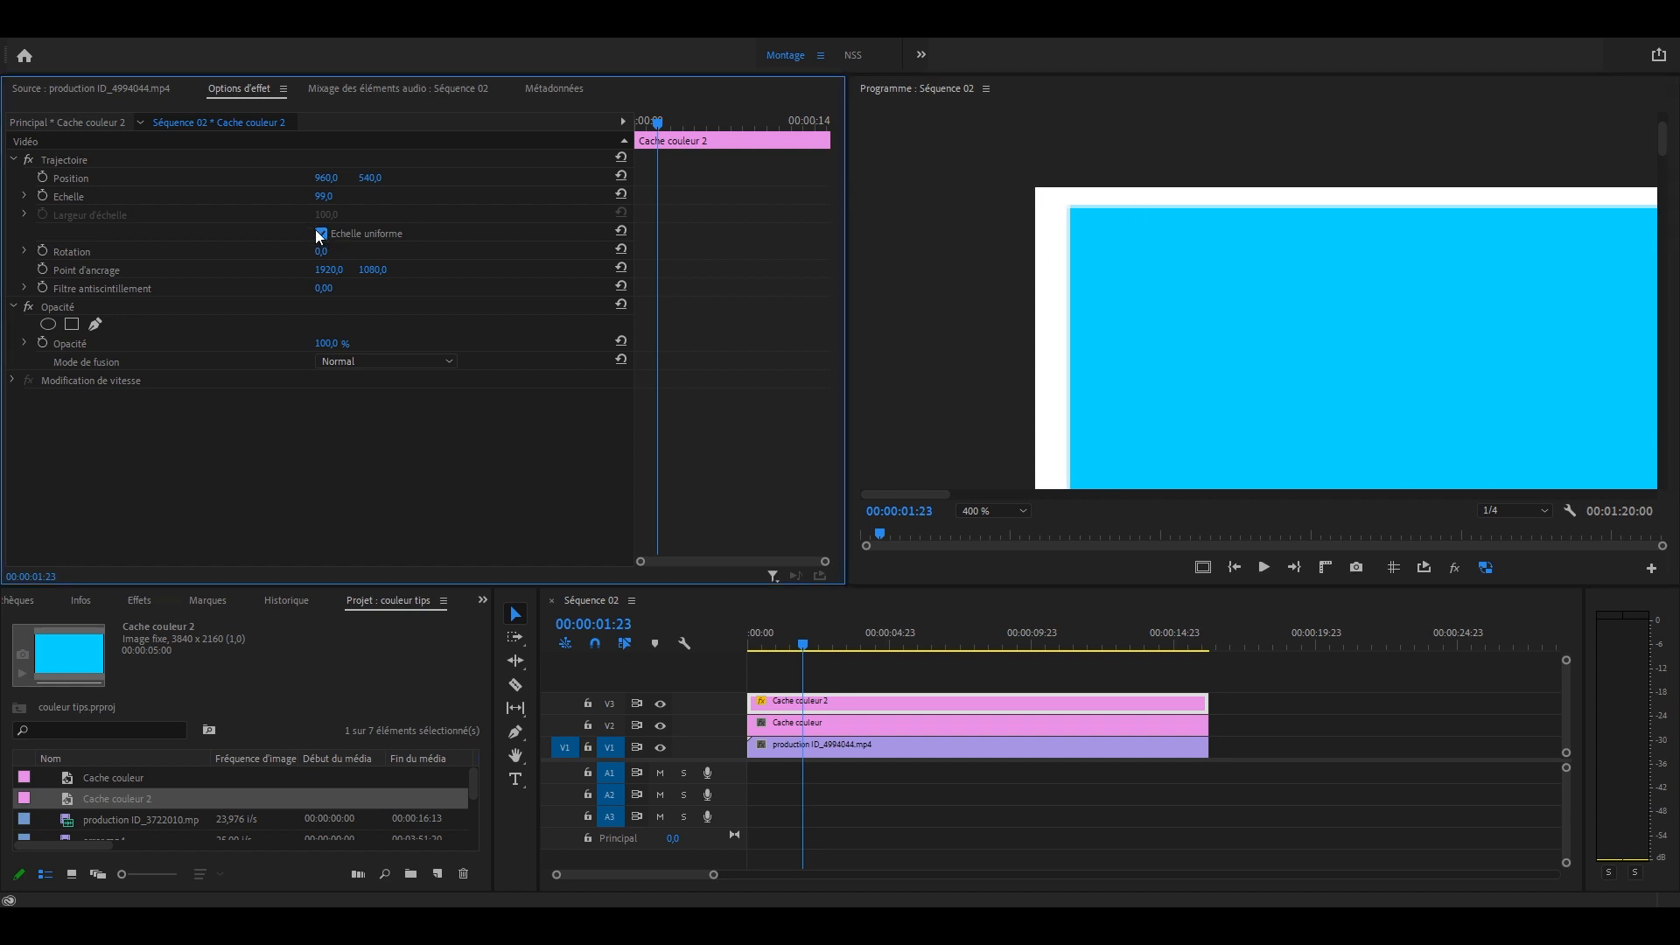
click(321, 234)
click(324, 196)
text(9)
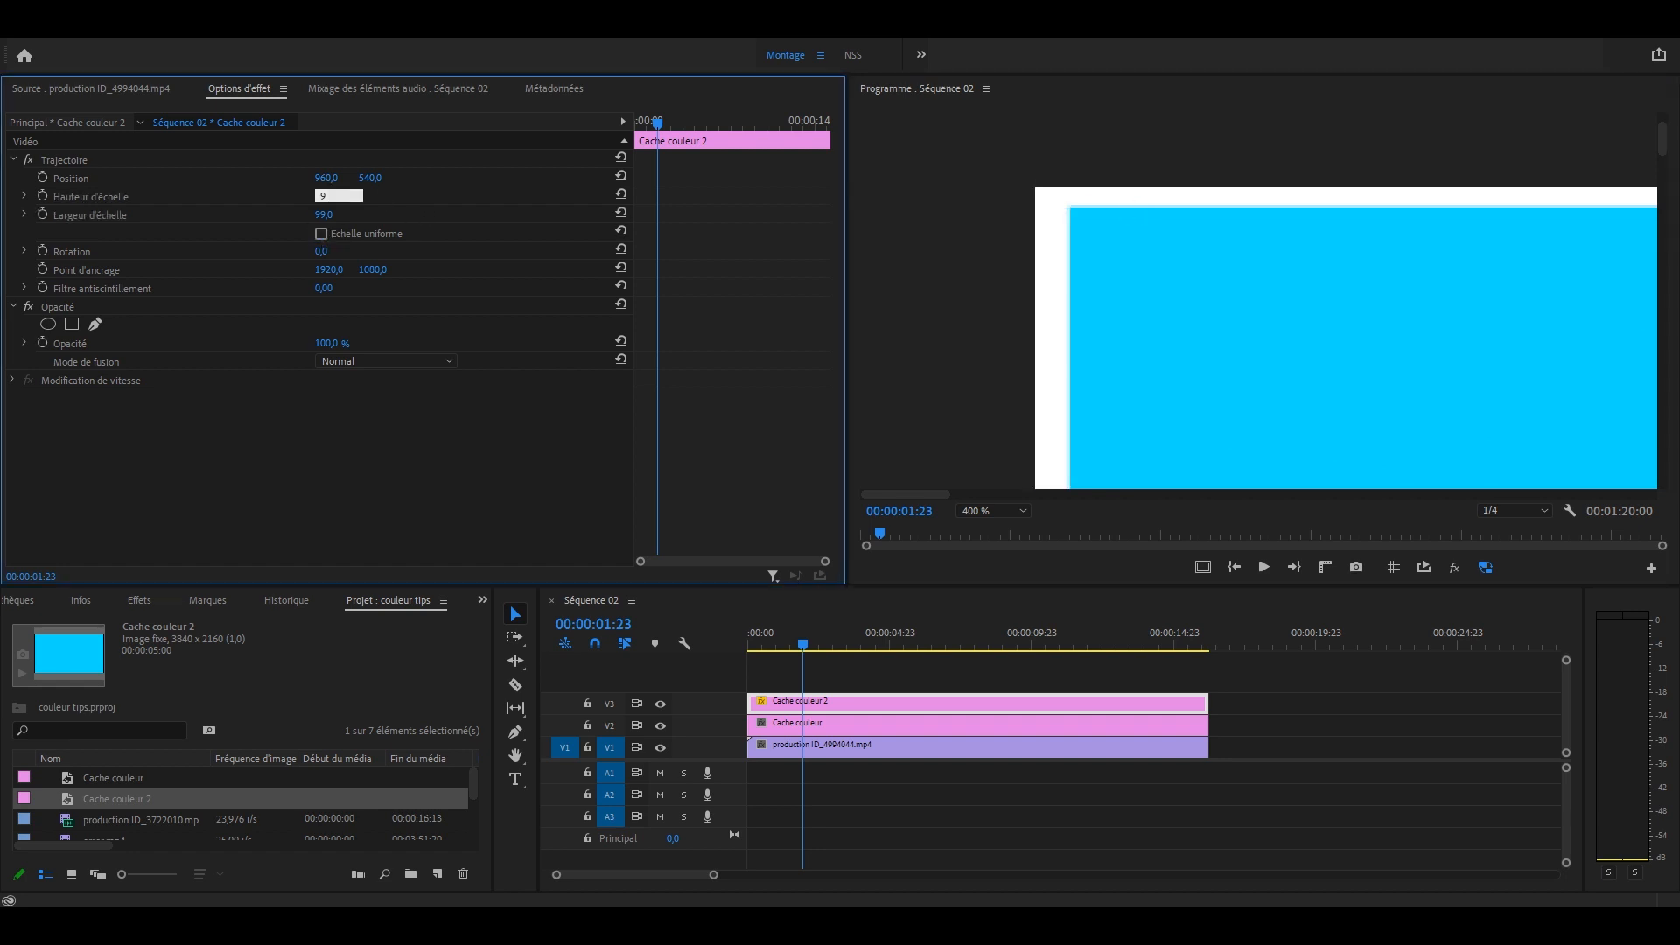
text(8,5)
key(Return)
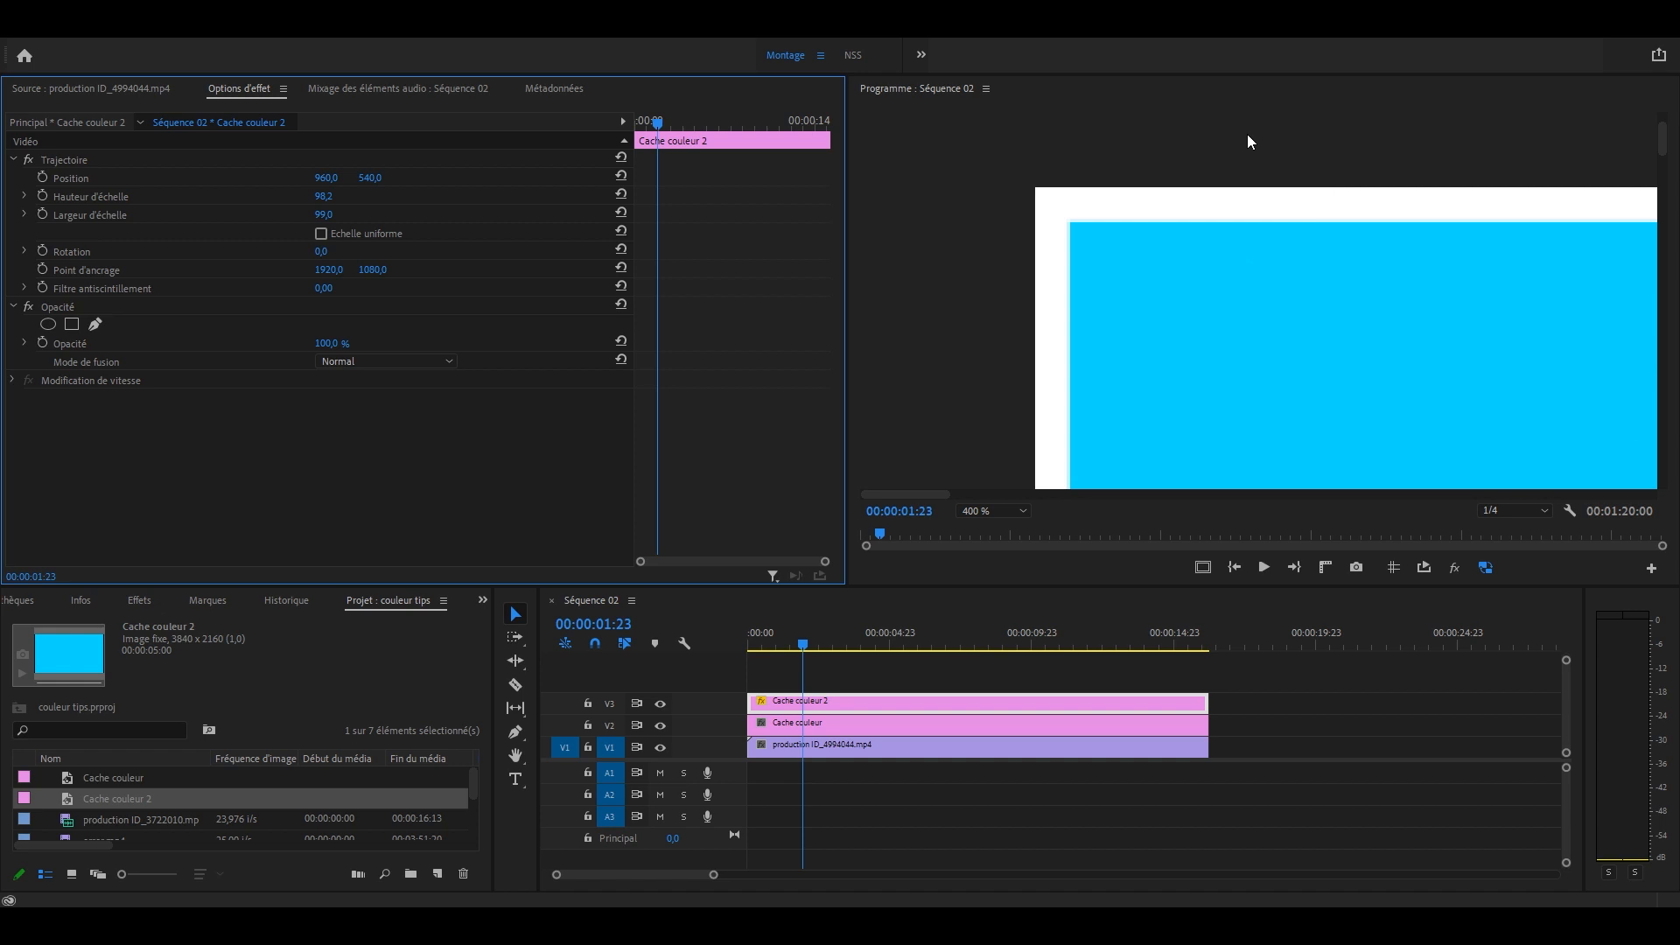
click(999, 511)
click(996, 525)
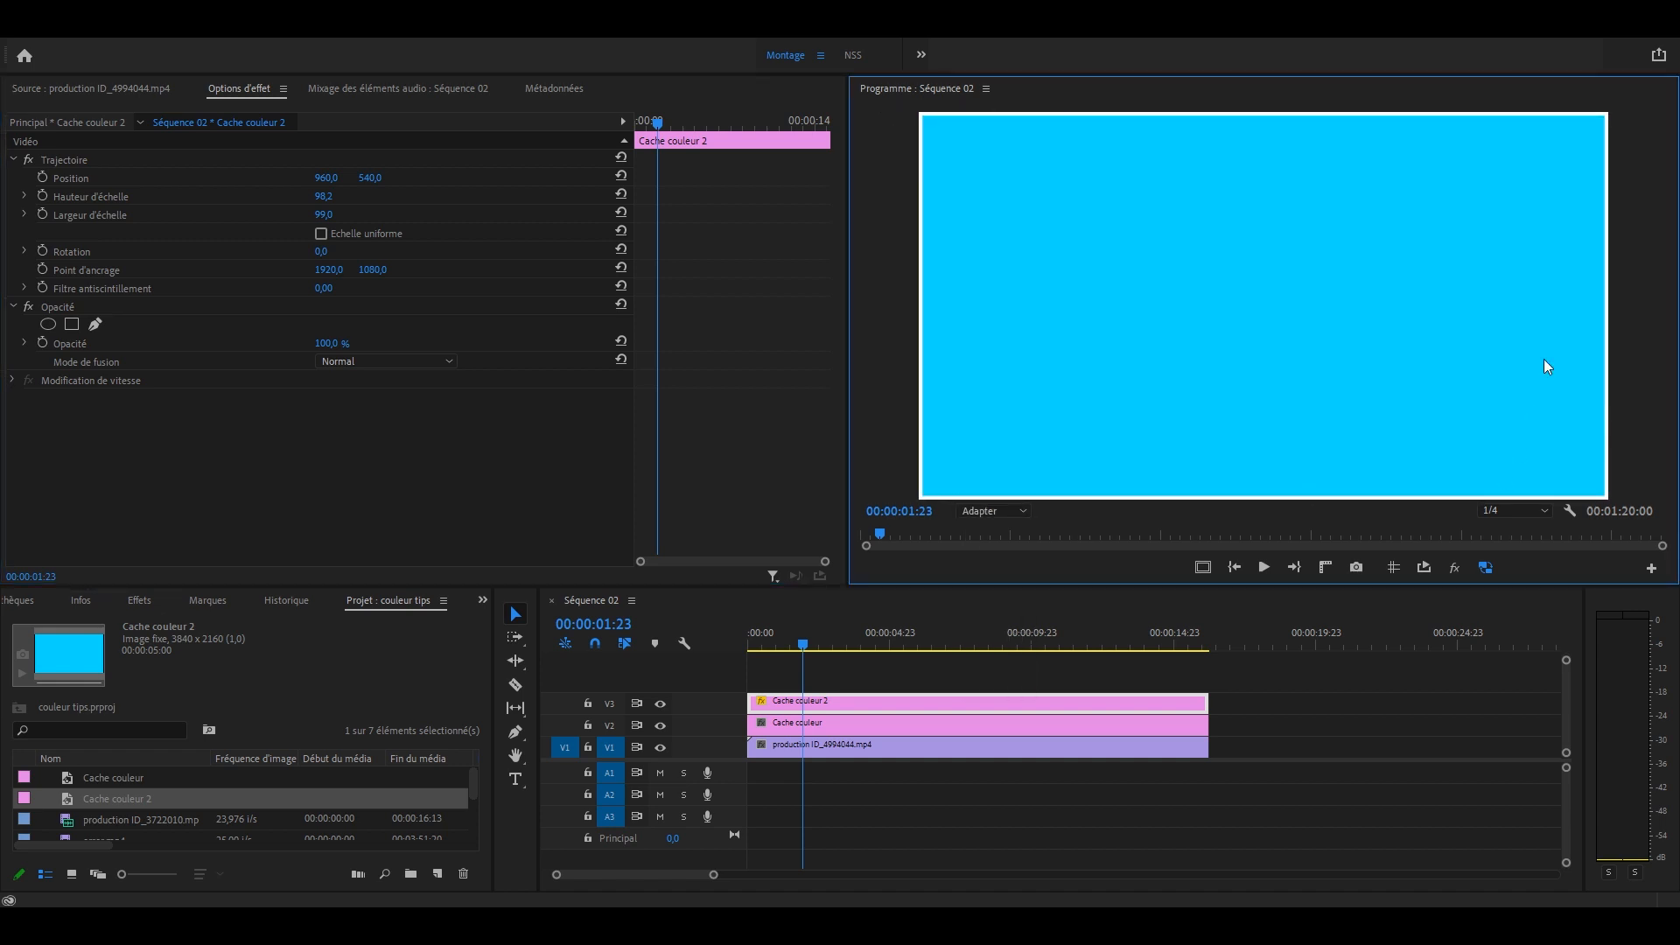
Nest the two Cache couleur clips on V2 and V3 into one sequence.
drag(847, 677, 957, 742)
right_click(958, 735)
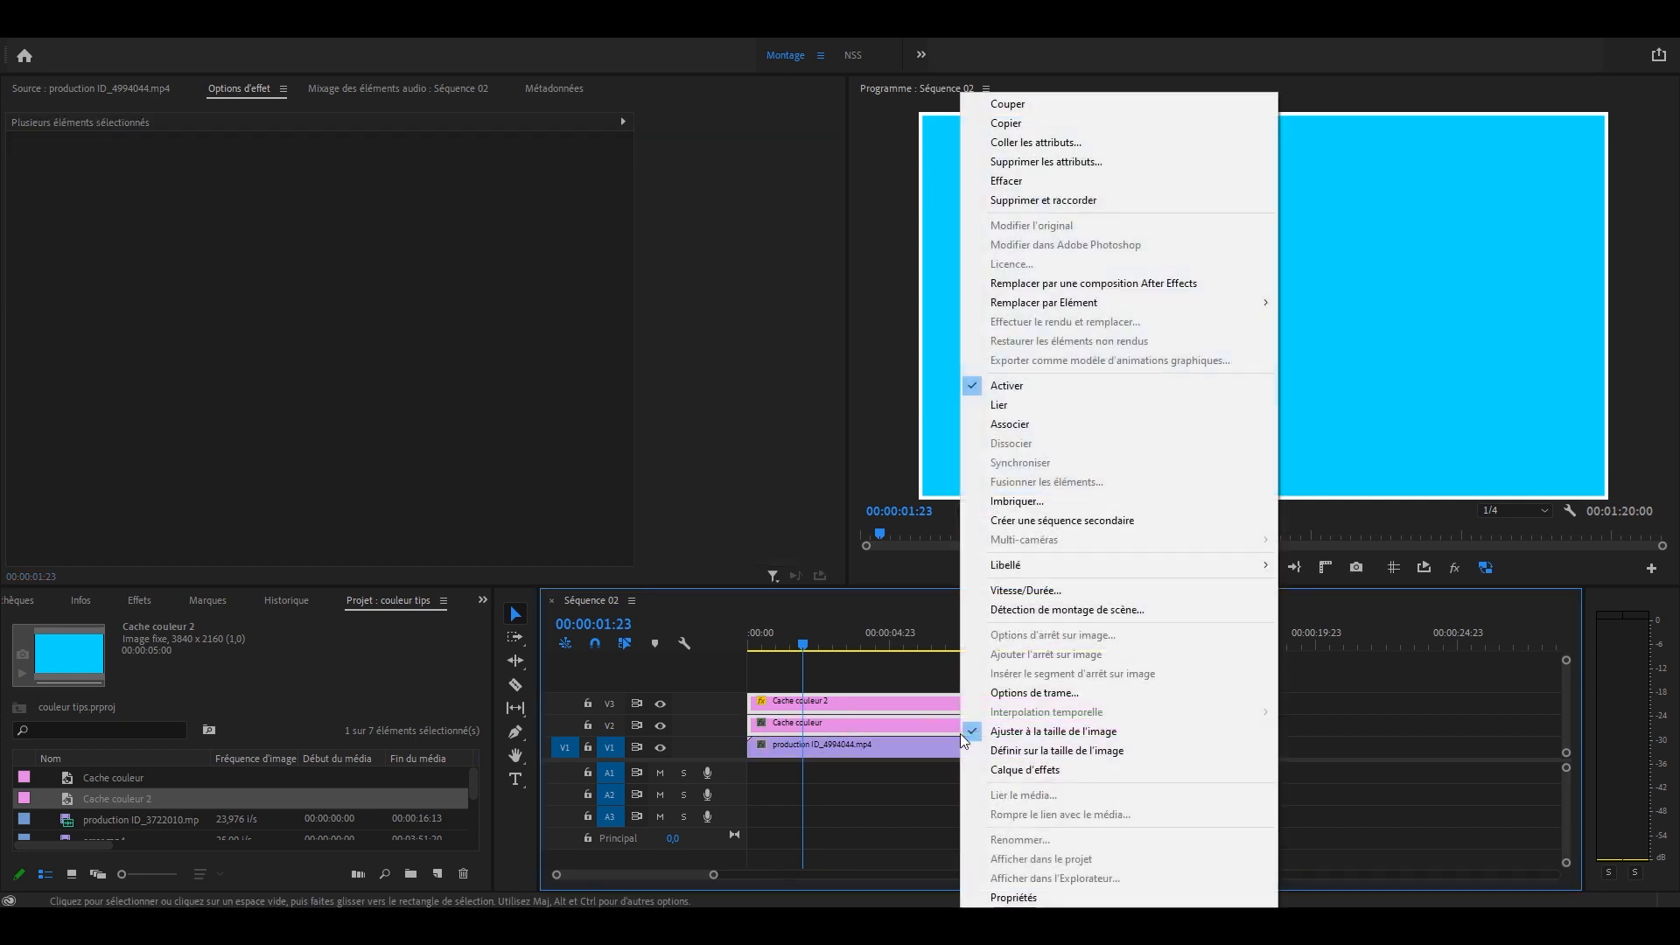
click(1015, 482)
click(812, 480)
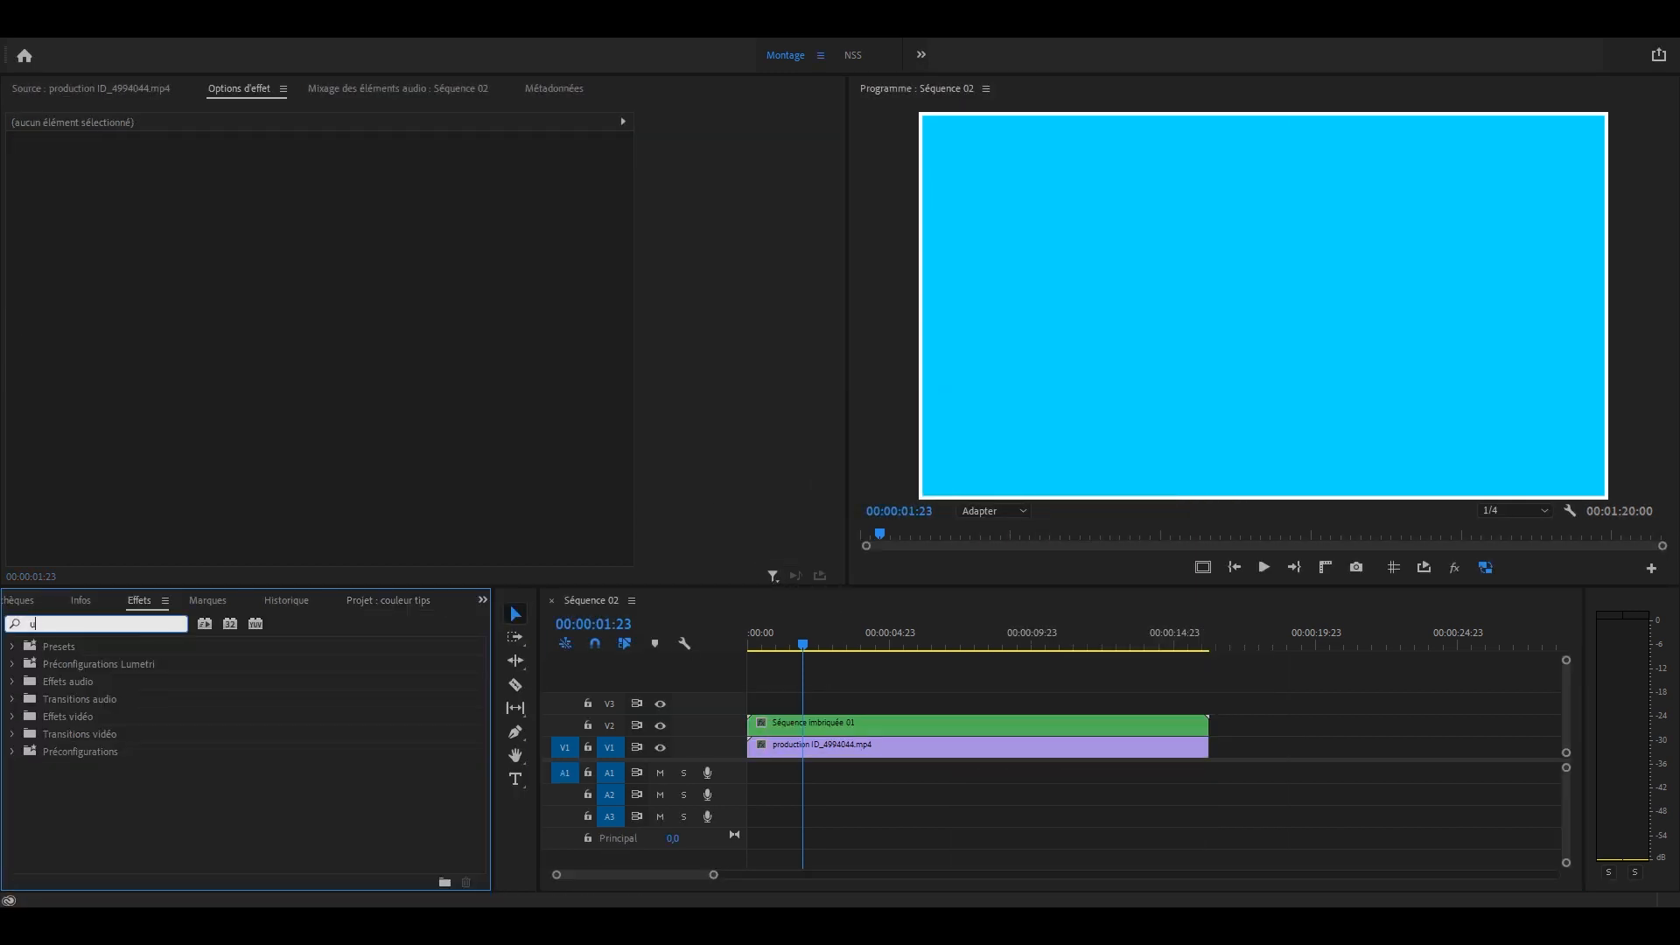
Apply UltraKey to the nested sequence and sample its cyan area as the key colour.
text(ultra)
drag(83, 786, 801, 726)
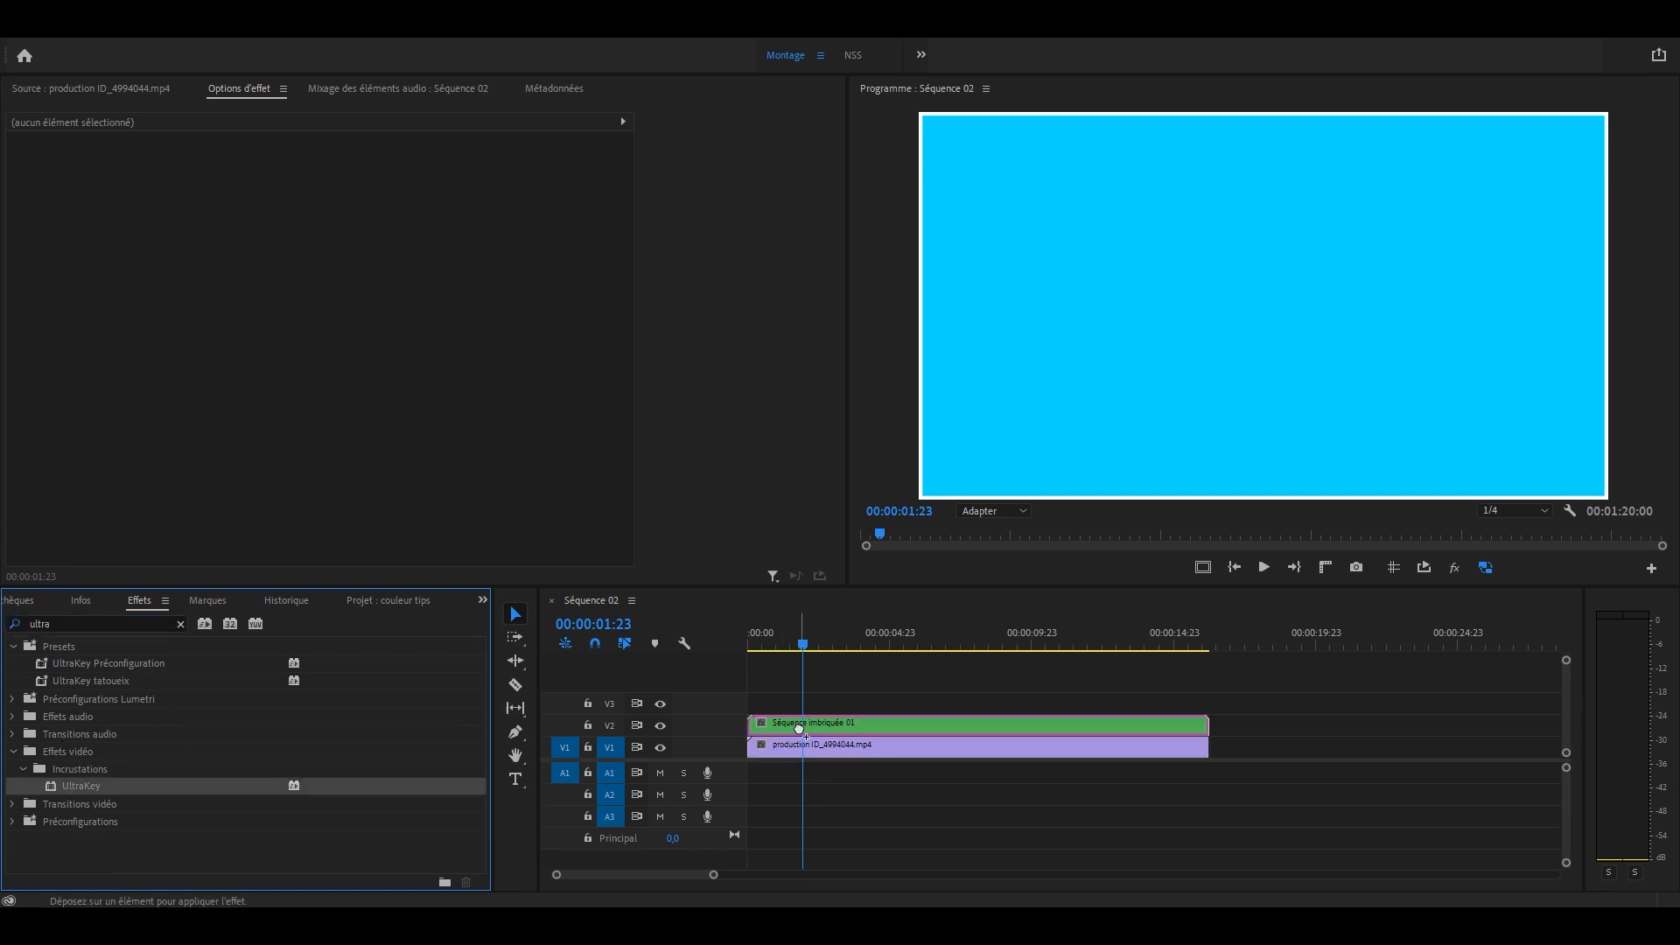
click(801, 726)
drag(345, 472, 1135, 318)
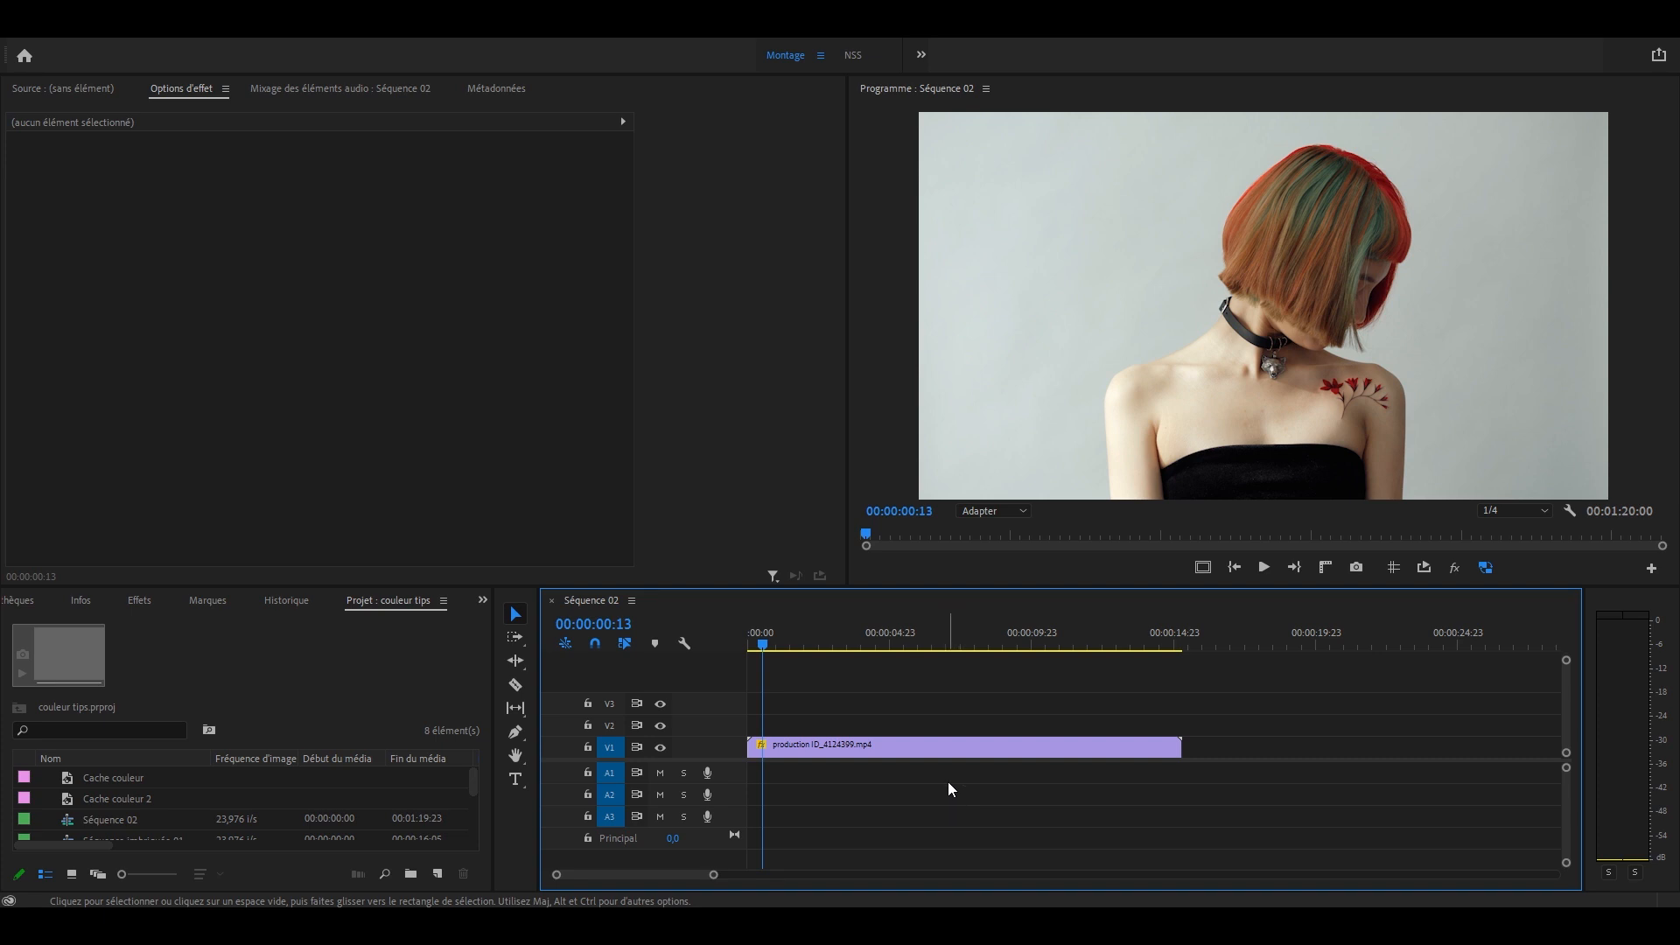
Apply the Couleur Lumetri effect to the woman's clip and browse its settings.
key(shift+7)
text(couleur)
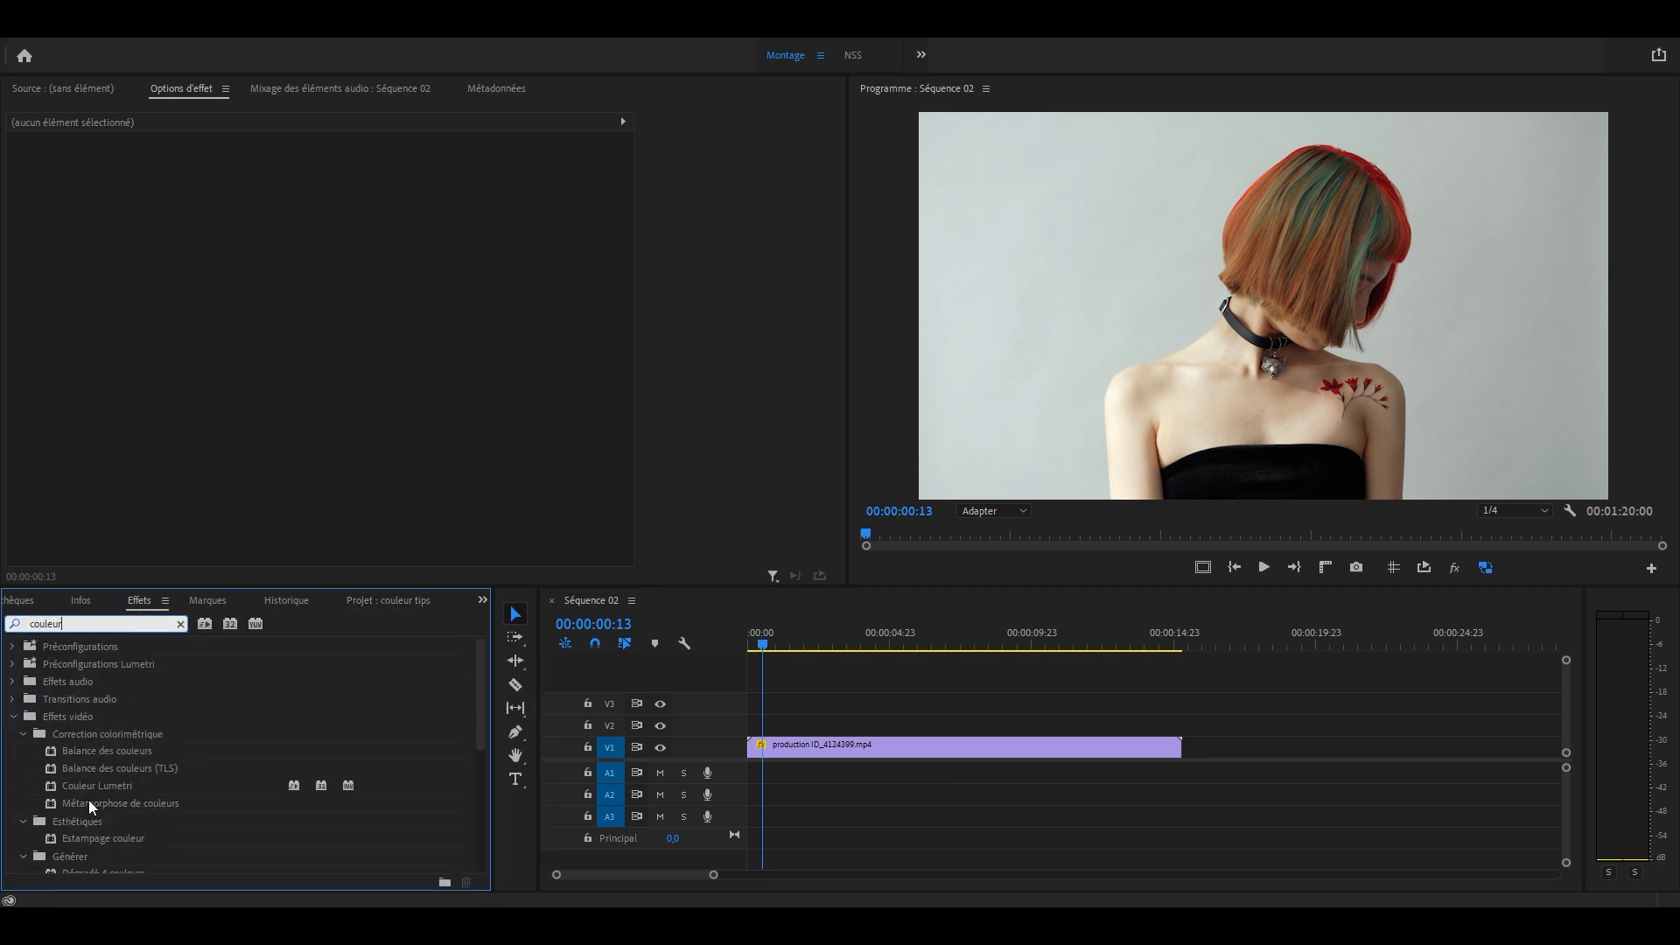
drag(98, 790, 835, 751)
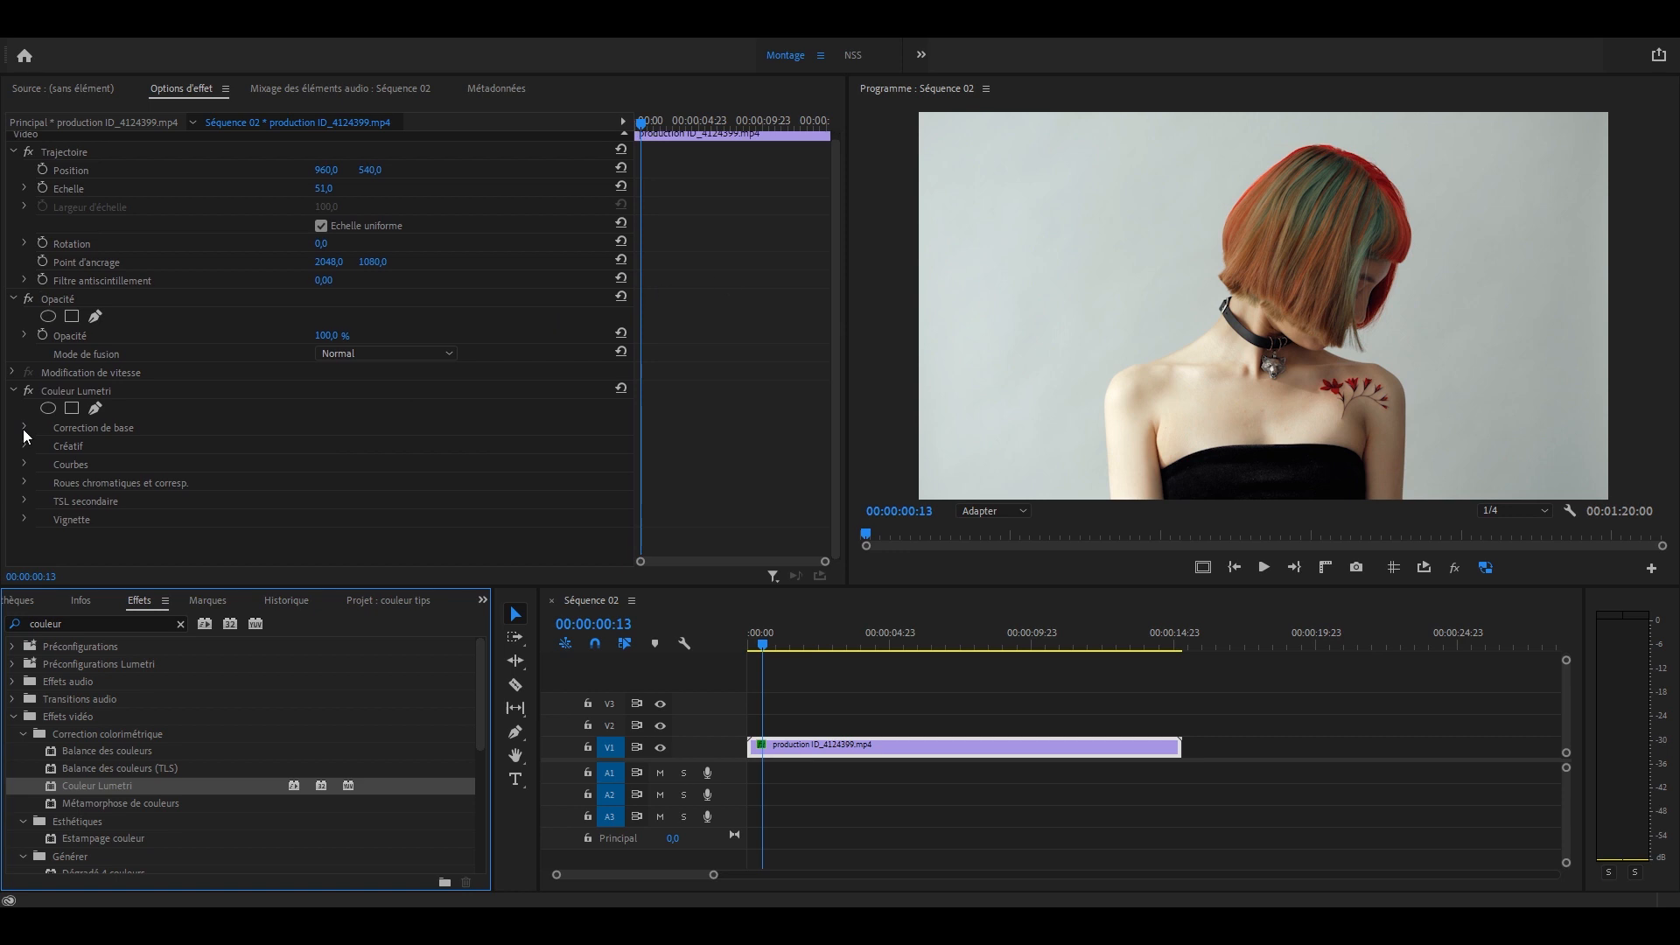
scroll(371, 390, down, 3)
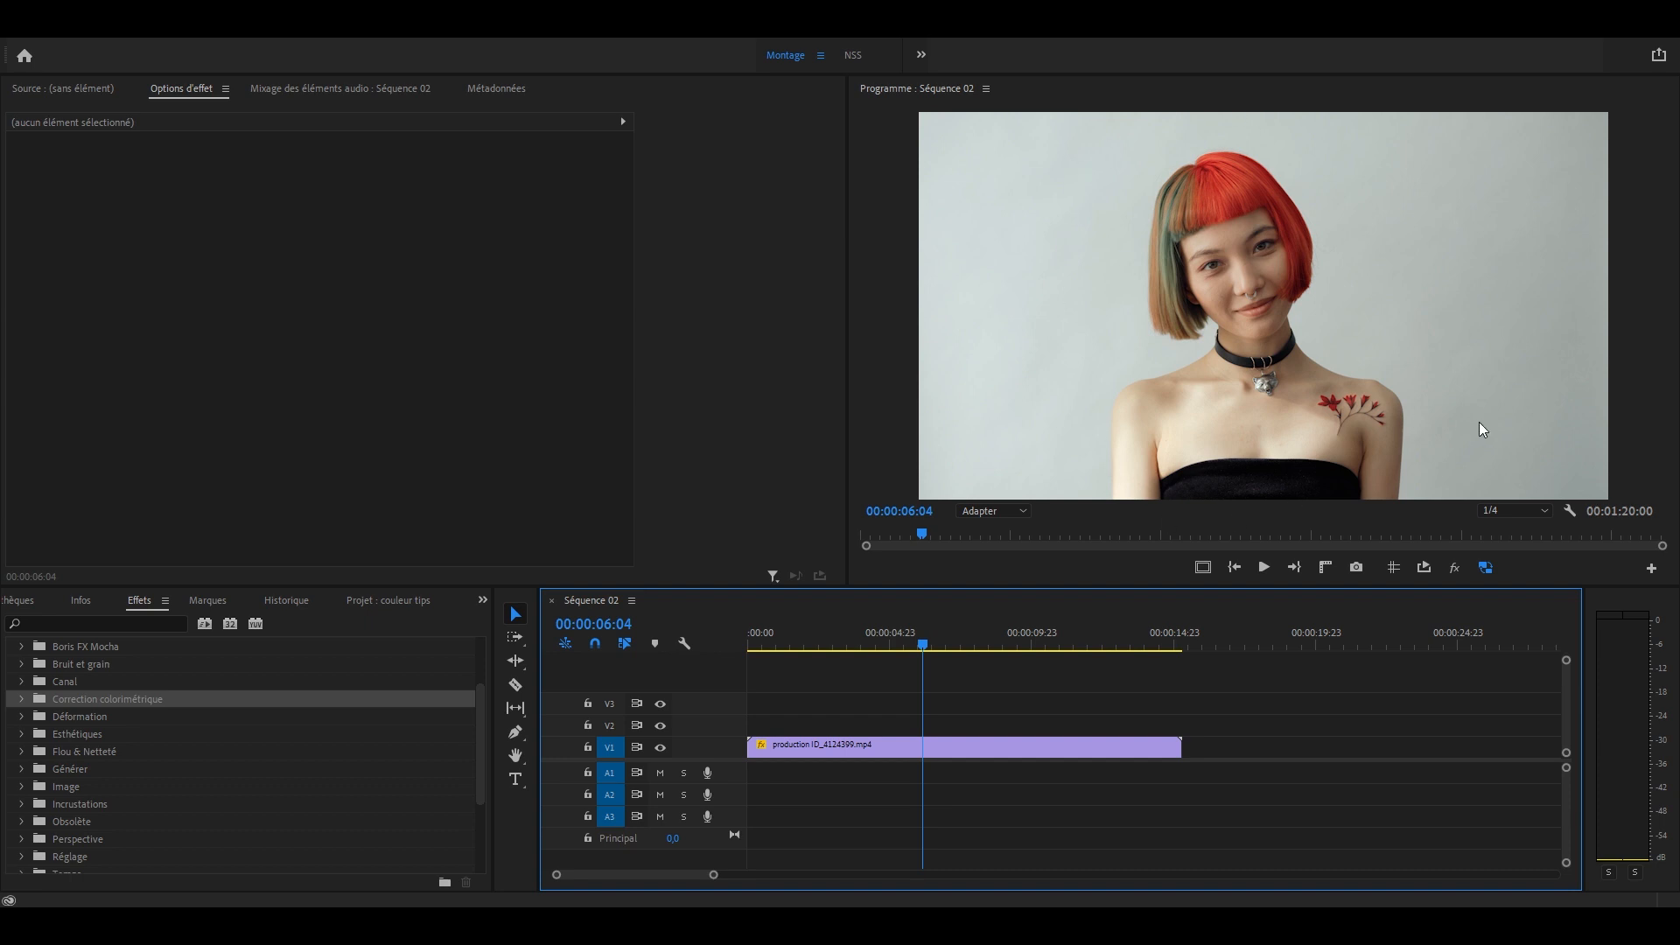
Apply Filtre chromatique to the woman's clip with her red hair as Couleur à conserver and Décoloration at 85 %.
key(shift+7)
text(chroma)
click(95, 752)
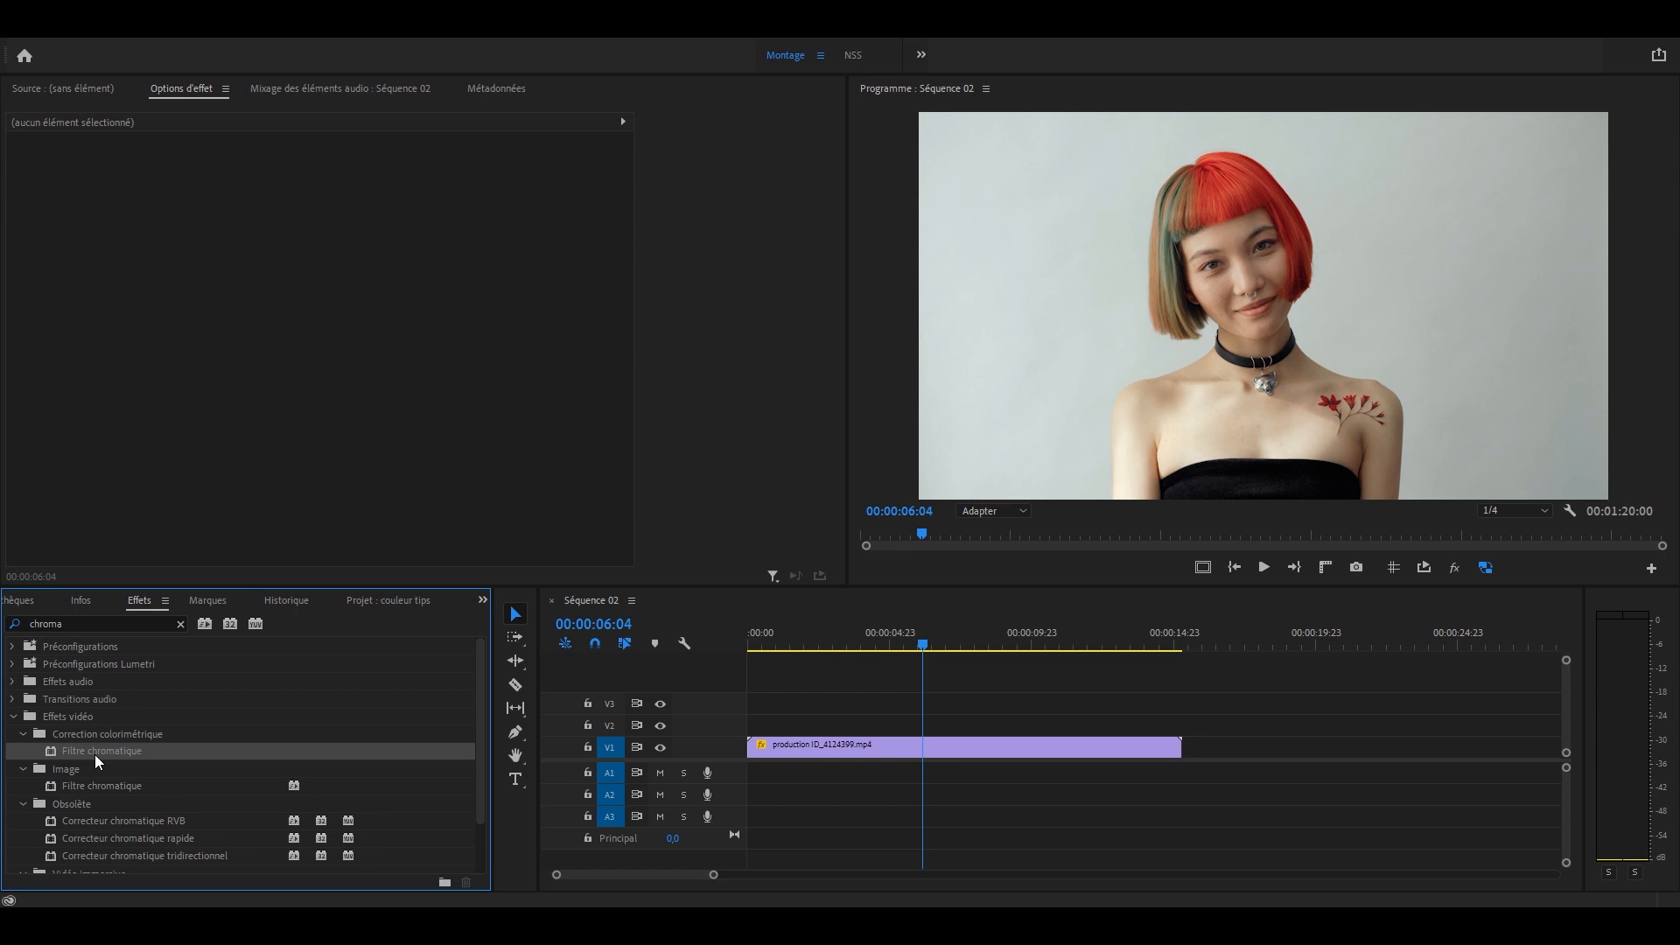
drag(94, 754, 863, 750)
drag(351, 452, 1249, 195)
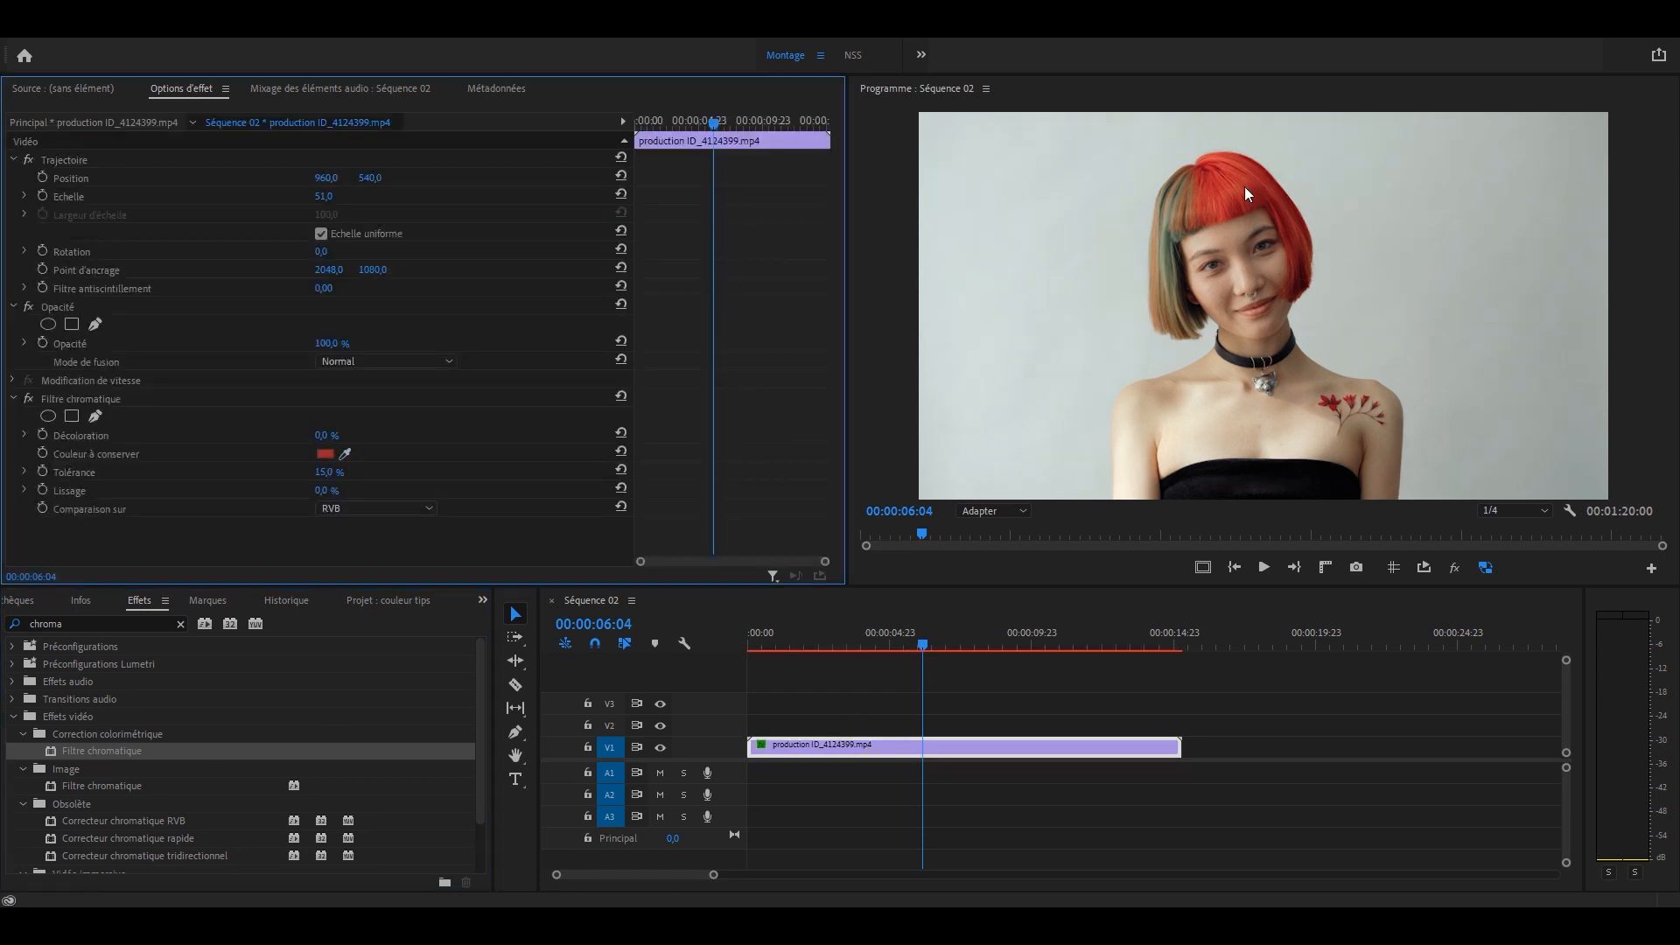
mouse_move(329, 435)
mouse_down()
mouse_move(343, 435)
mouse_move(333, 472)
mouse_move(317, 435)
mouse_up()
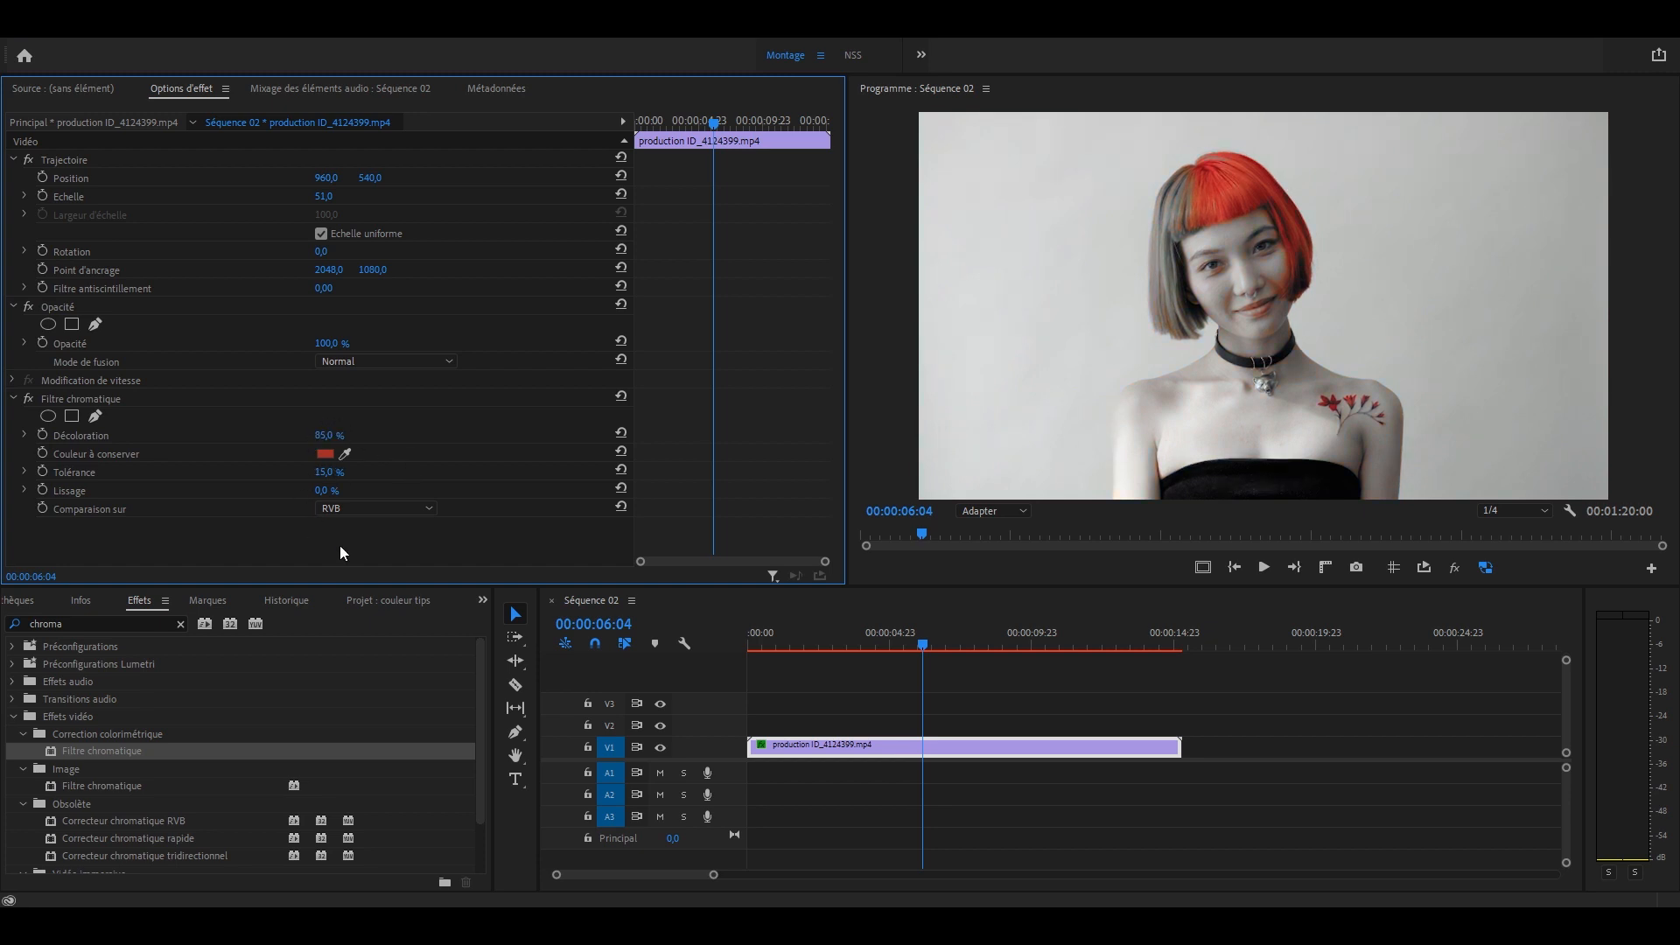